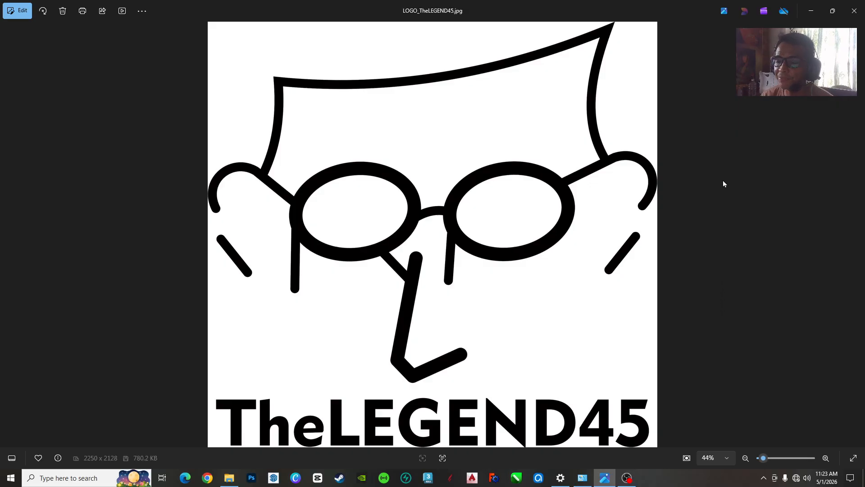
# - Switch to SketchUp, create a new model from the Architectural Centimeters template, and auto-hide the Default Tray
pyautogui.click(811, 18)
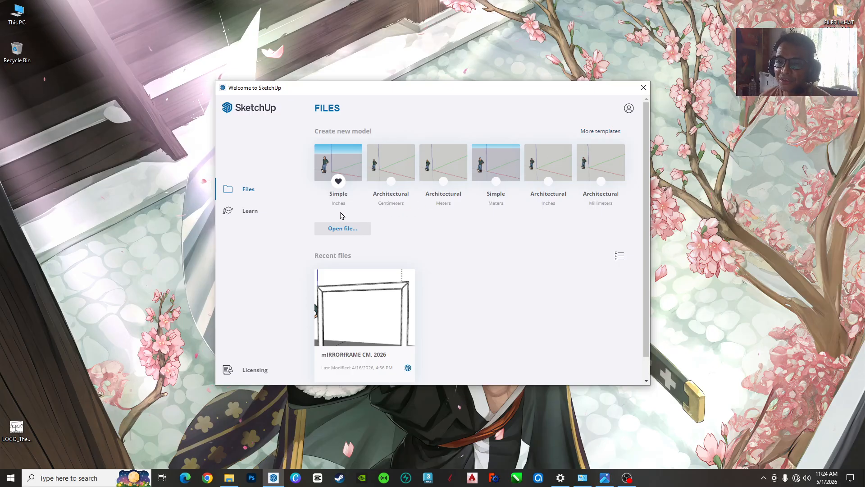
pyautogui.click(330, 175)
pyautogui.press('ctrl')
pyautogui.press('ctrl')
pyautogui.press('ctrl')
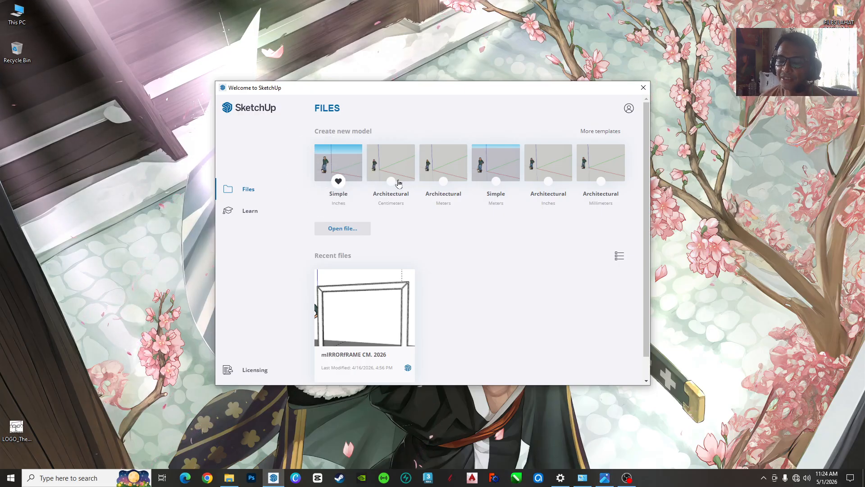
pyautogui.press('ctrl')
pyautogui.press('ctrl')
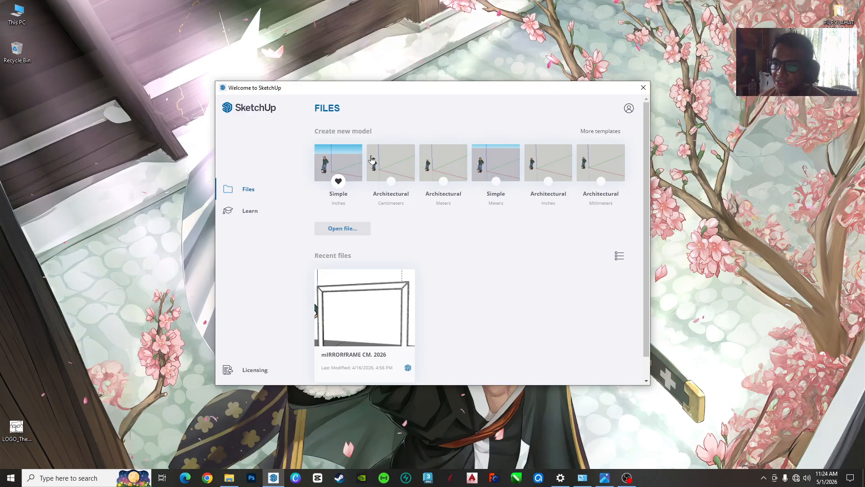
pyautogui.press('ctrl')
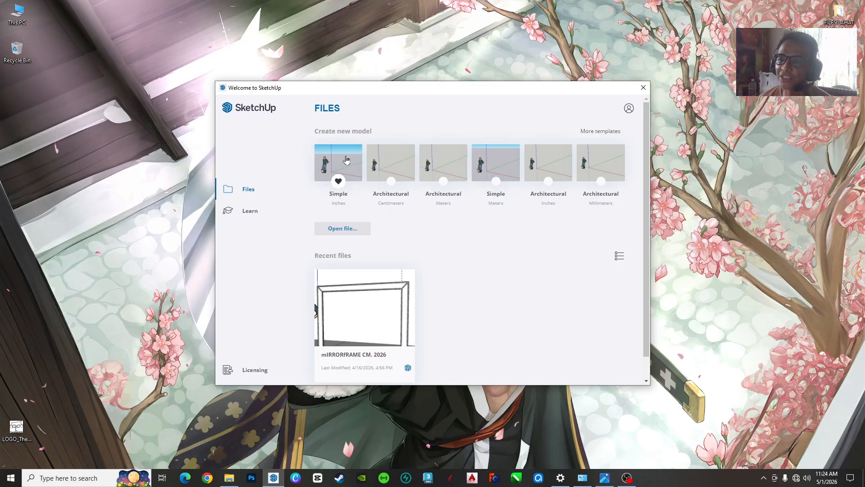
pyautogui.press('ctrl')
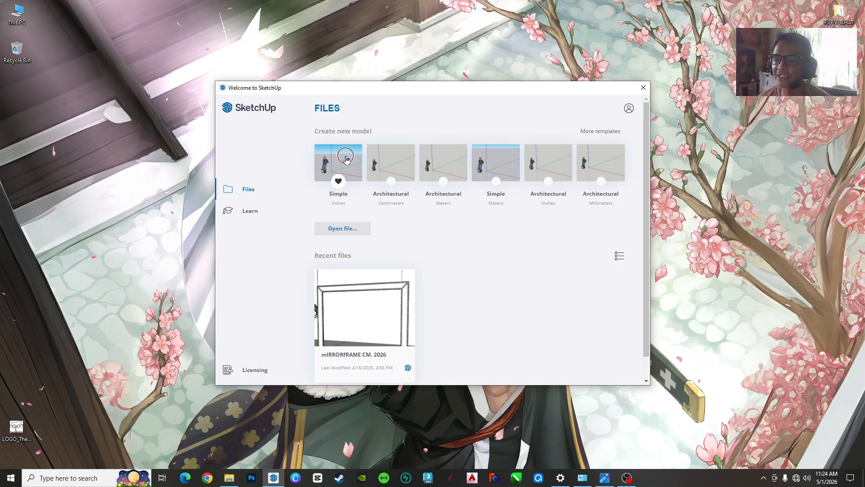
pyautogui.click(406, 173)
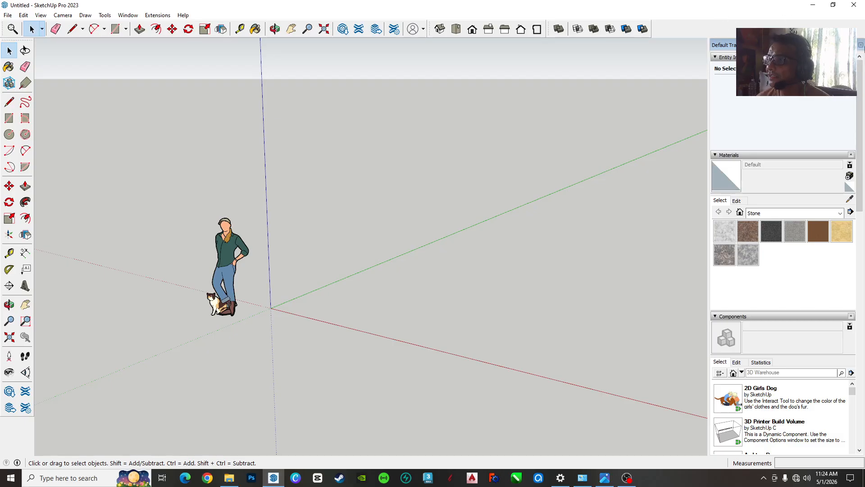
pyautogui.click(861, 45)
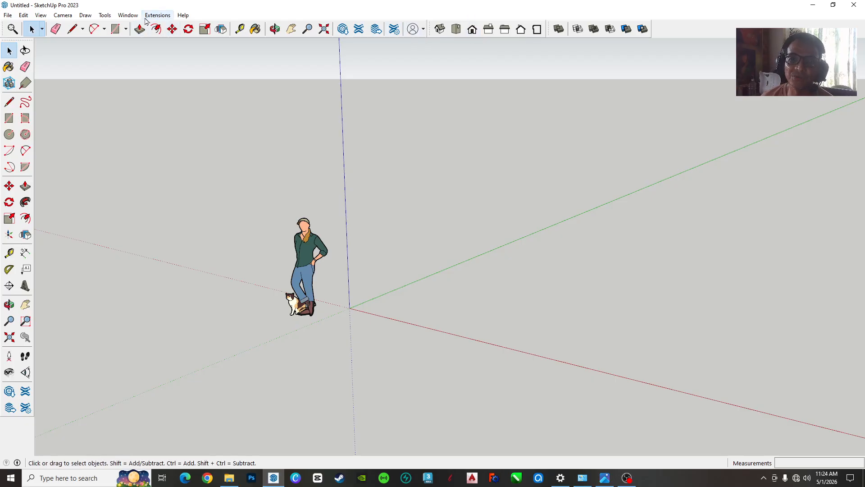
pyautogui.rightClick(198, 39)
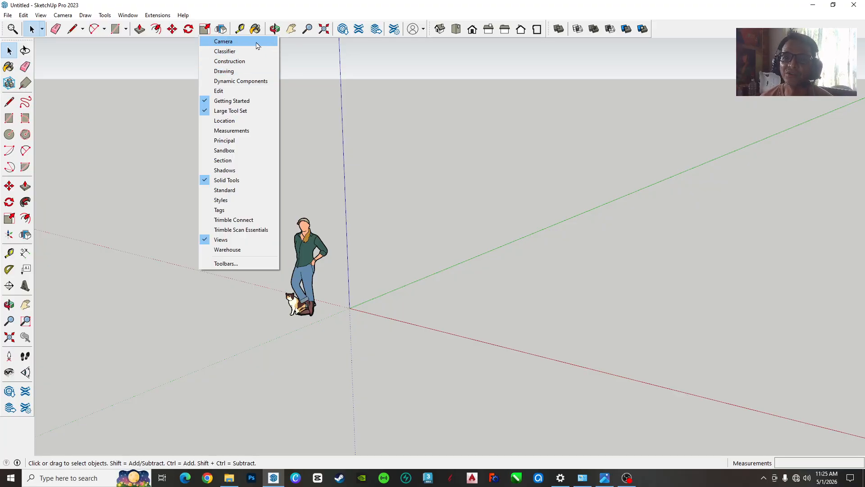
pyautogui.click(151, 17)
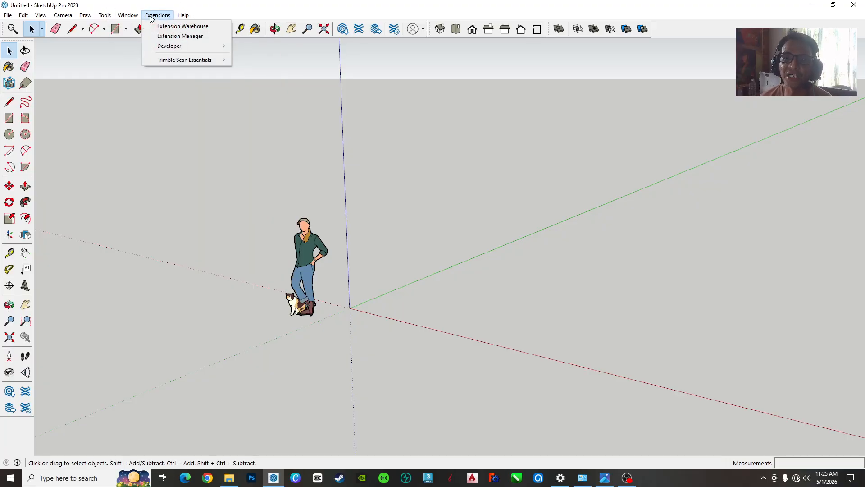
pyautogui.moveTo(191, 63)
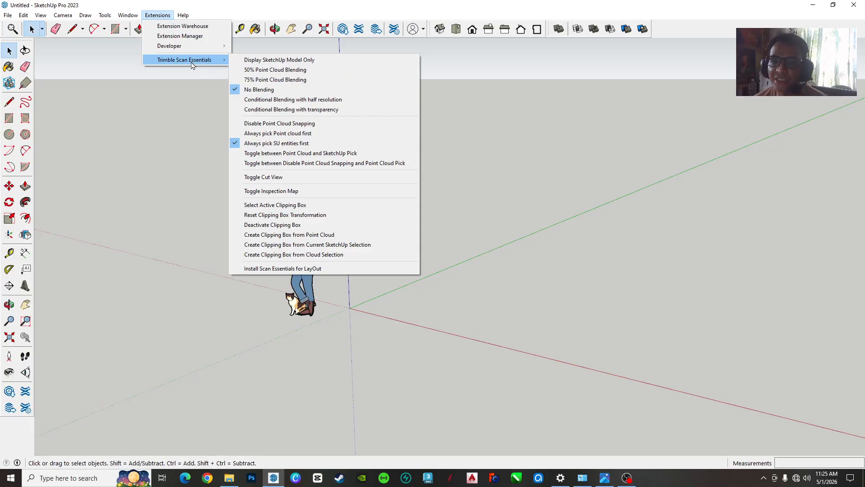
pyautogui.click(231, 5)
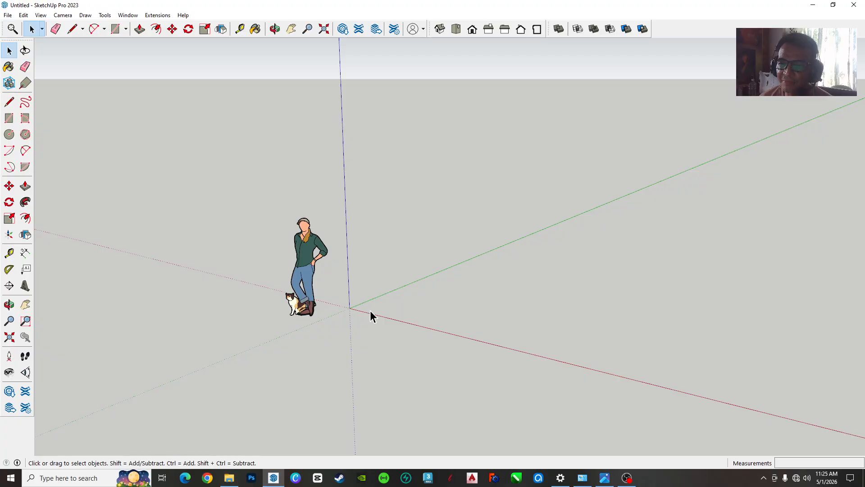
pyautogui.scroll(3, 370, 310)
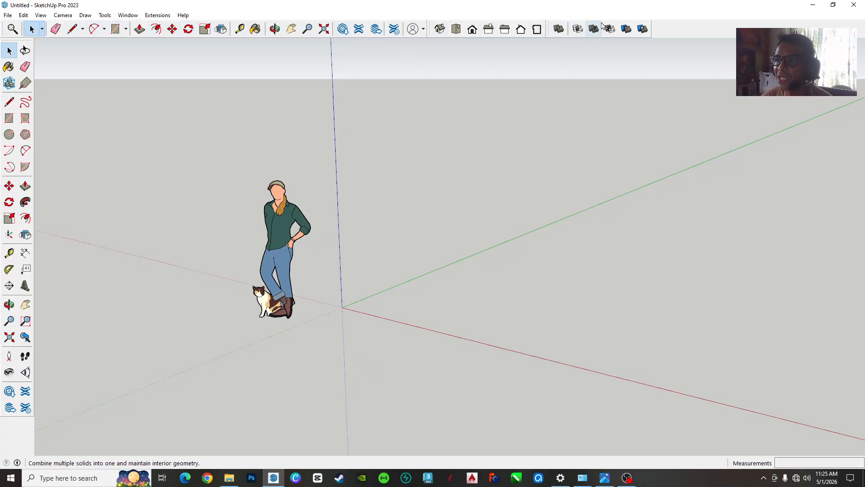
pyautogui.click(9, 254)
pyautogui.press('ctrl')
pyautogui.press('ctrl')
pyautogui.press('ctrl')
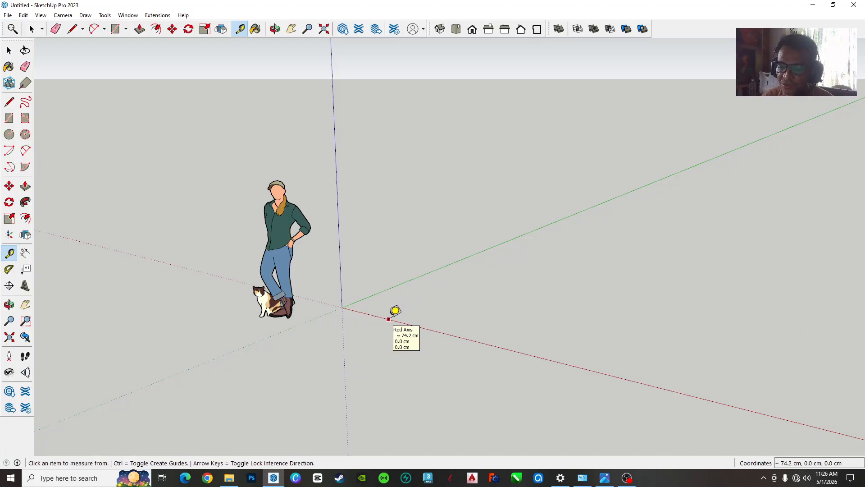
pyautogui.click(388, 319)
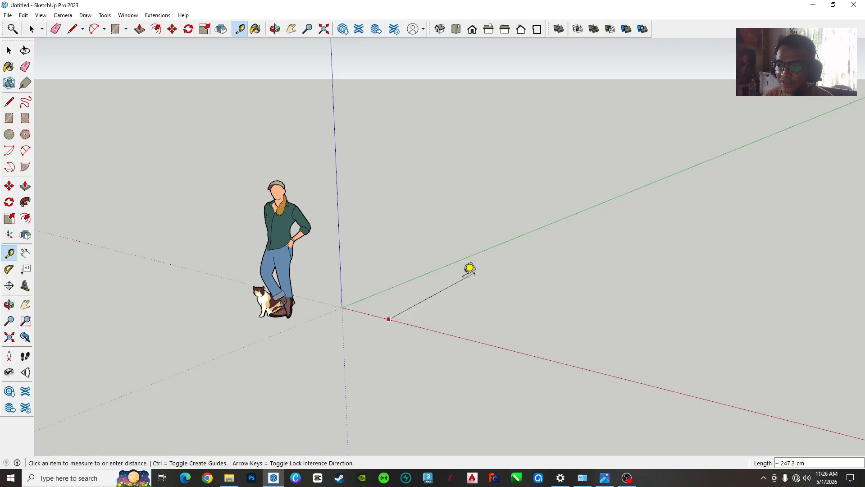
pyautogui.press('Escape')
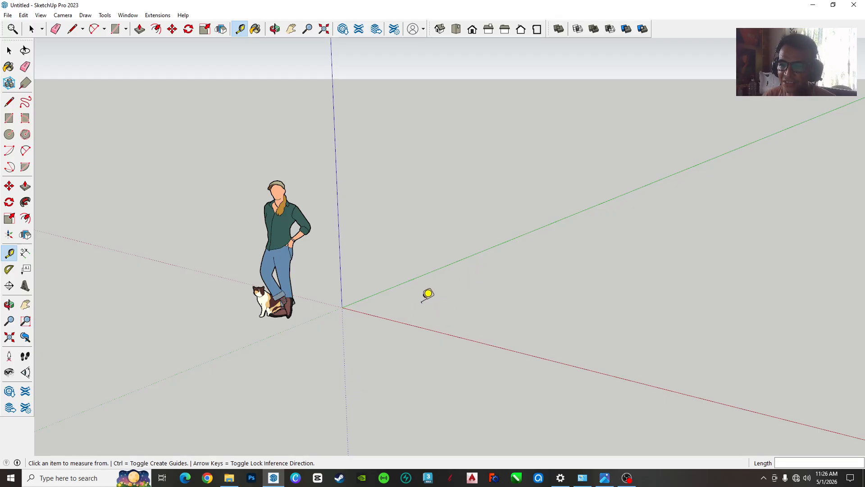
pyautogui.click(410, 325)
pyautogui.press('Escape')
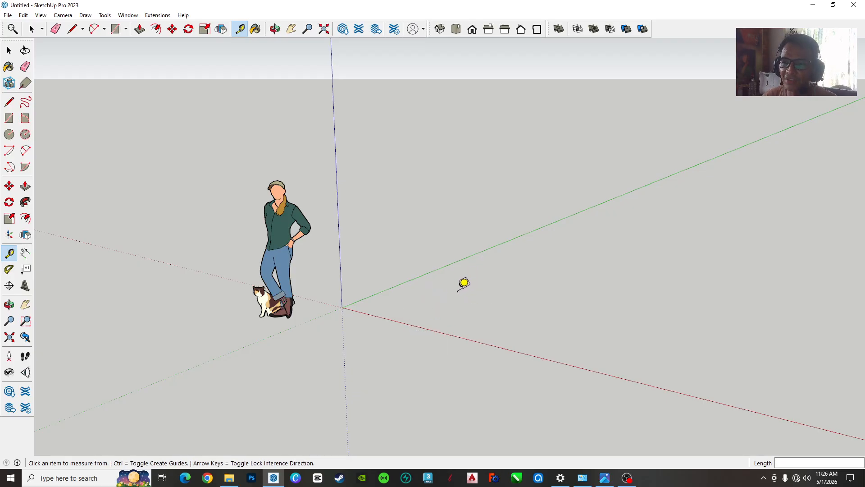
pyautogui.click(430, 273)
pyautogui.press('Escape')
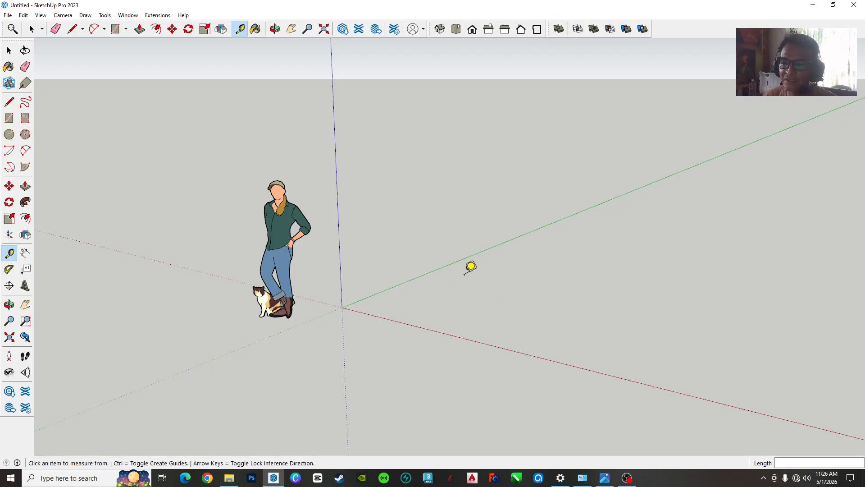
pyautogui.click(10, 52)
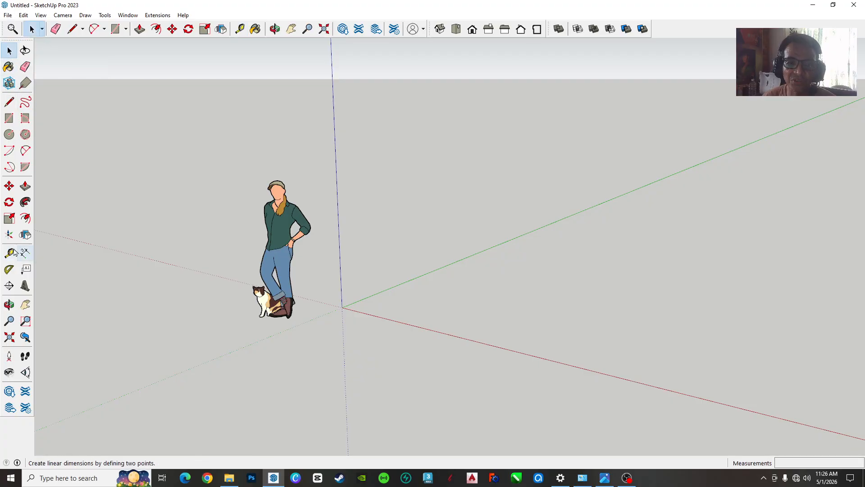
# - Place a Tape Measure guide line parallel to the green axis, offset 200 cm along the red direction
pyautogui.click(9, 253)
pyautogui.click(437, 269)
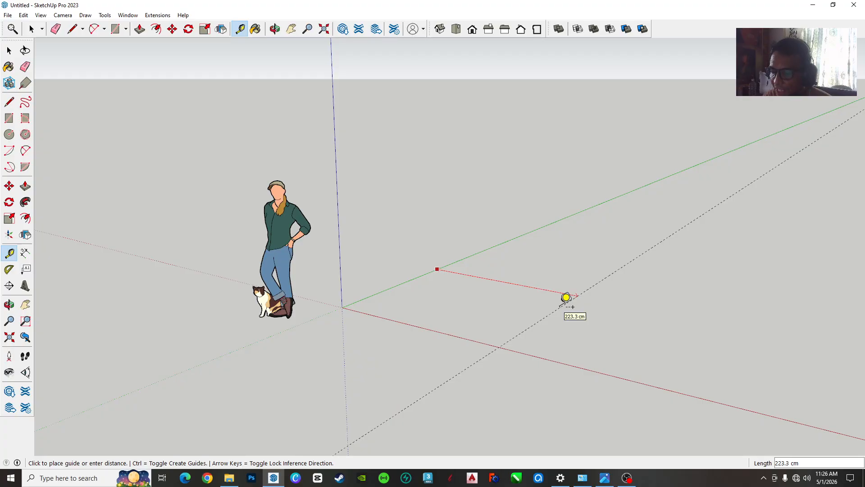
pyautogui.write('200')
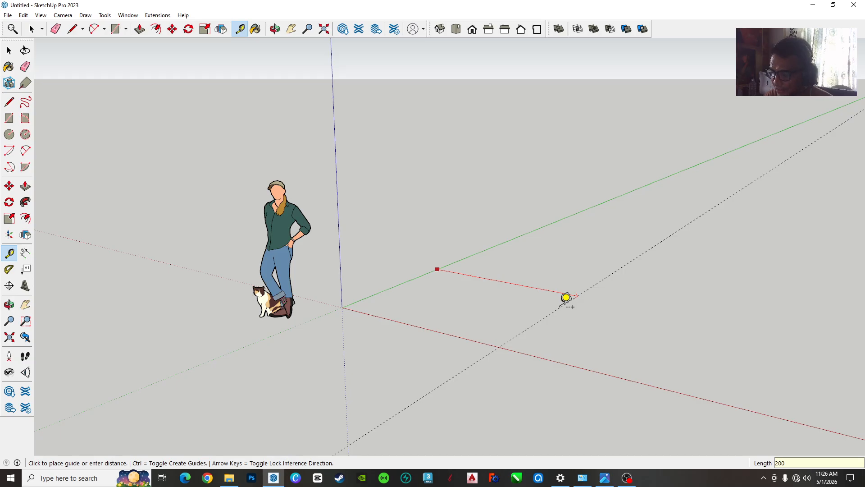
pyautogui.press('Return')
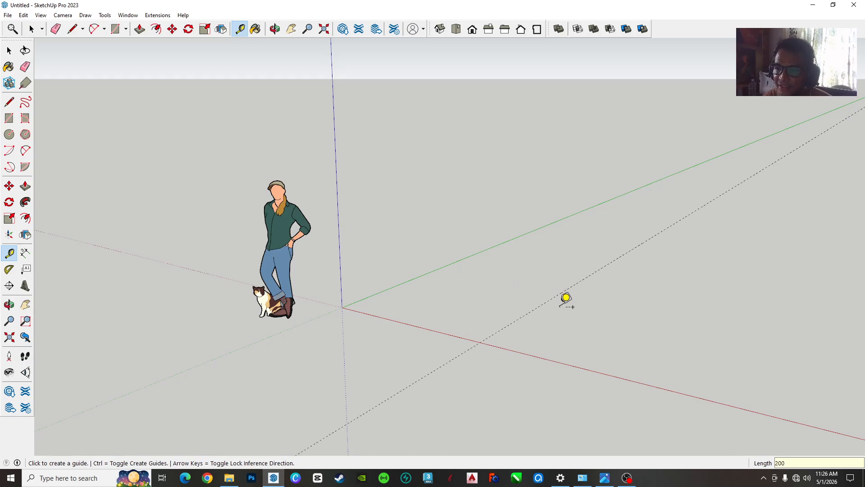
# - Place a second guide line parallel to the red axis, offset 300 cm along the green direction
pyautogui.click(437, 331)
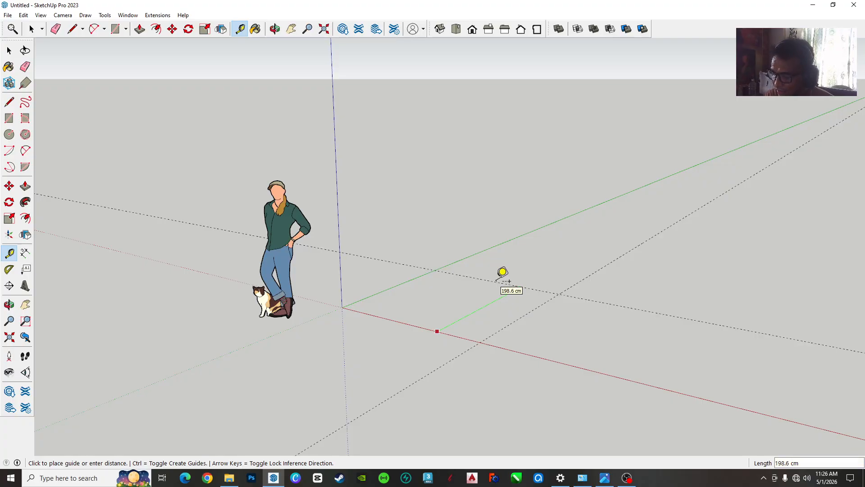
pyautogui.write('300')
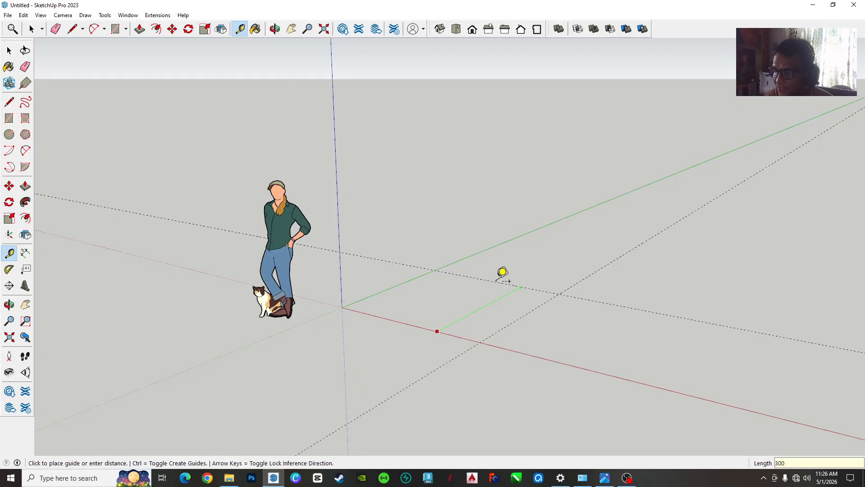
pyautogui.click(784, 463)
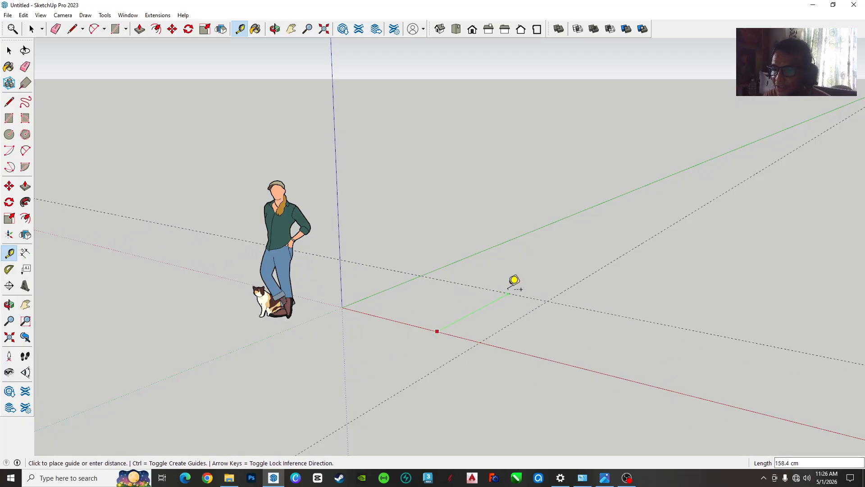
pyautogui.write('300')
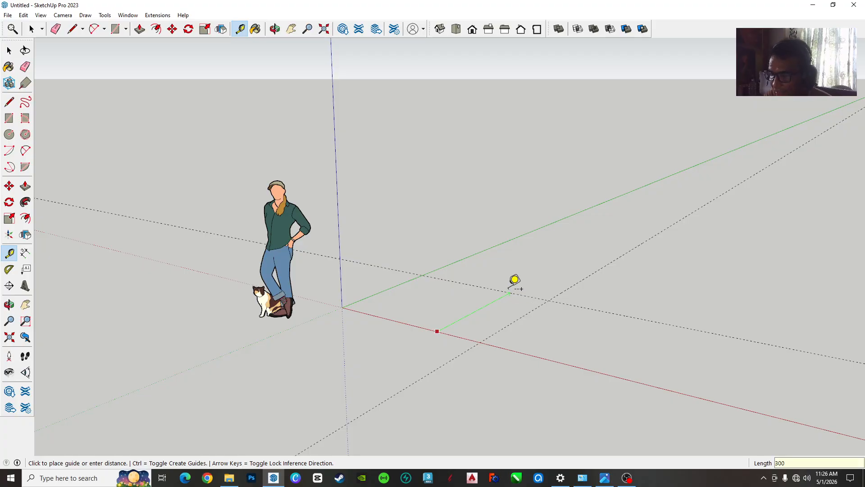
pyautogui.press('Return')
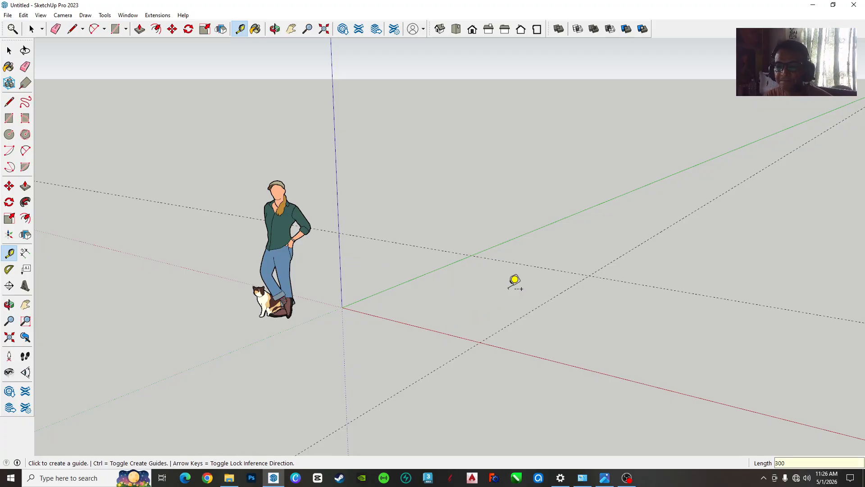
pyautogui.click(9, 50)
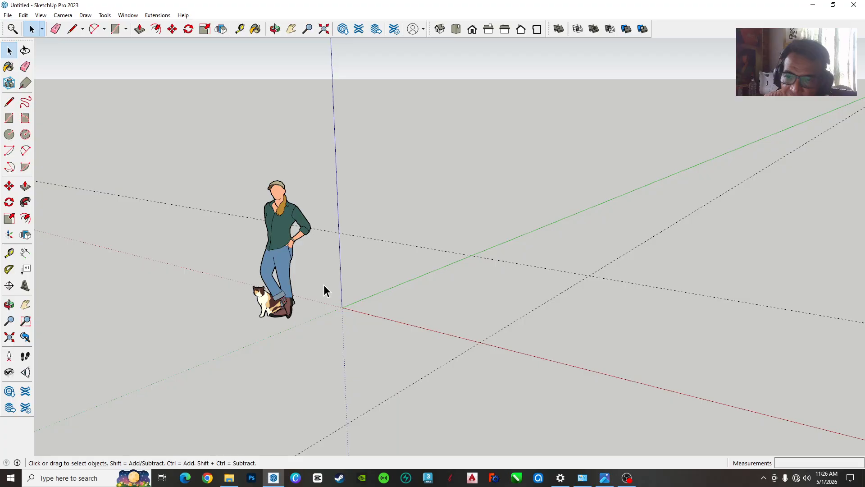
pyautogui.click(276, 250)
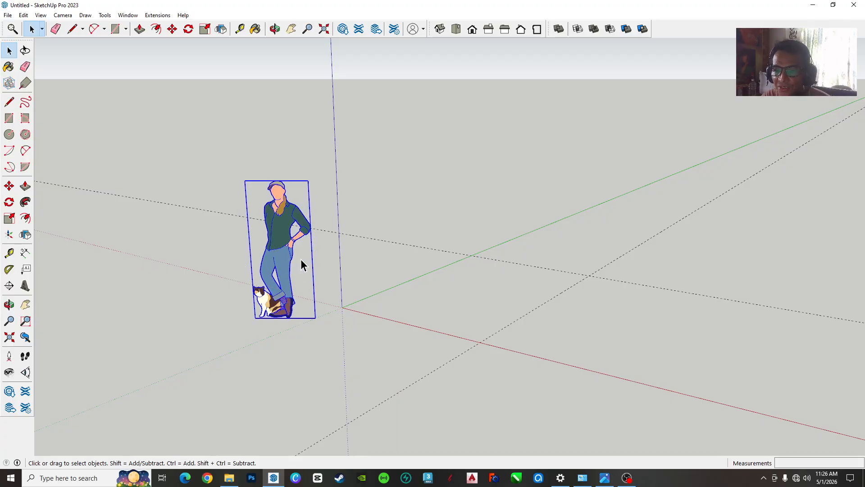
pyautogui.press('ctrl')
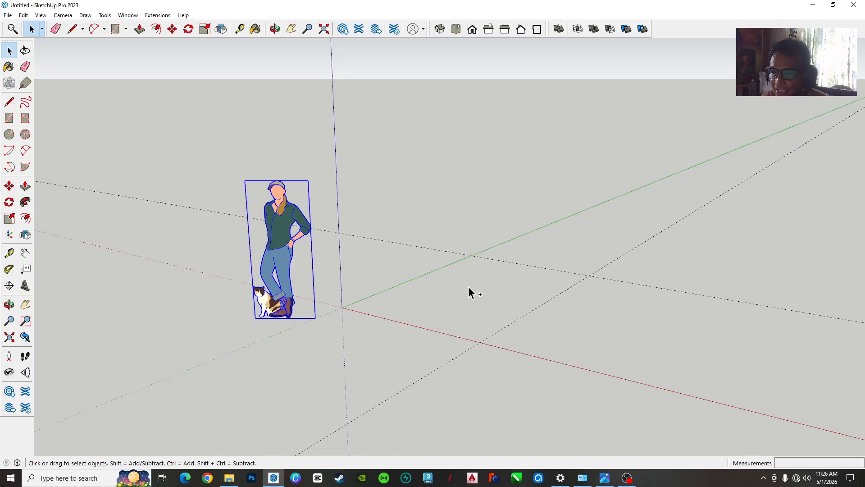
pyautogui.press('ctrl')
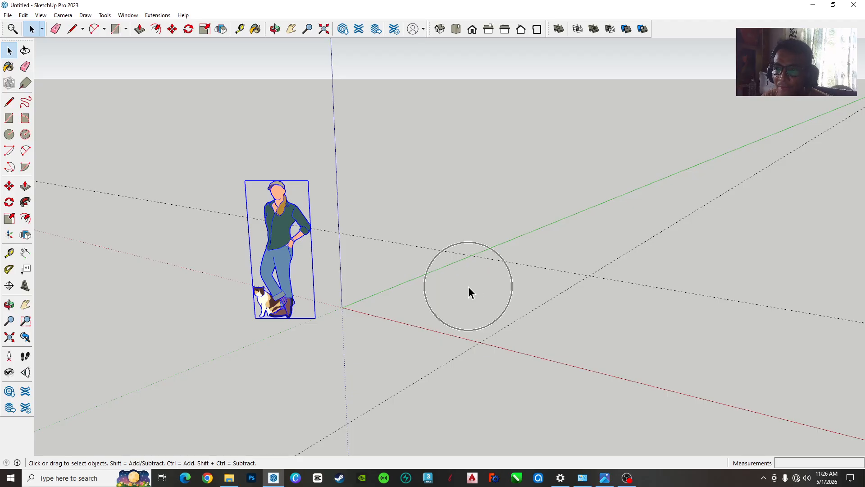
pyautogui.click(368, 195)
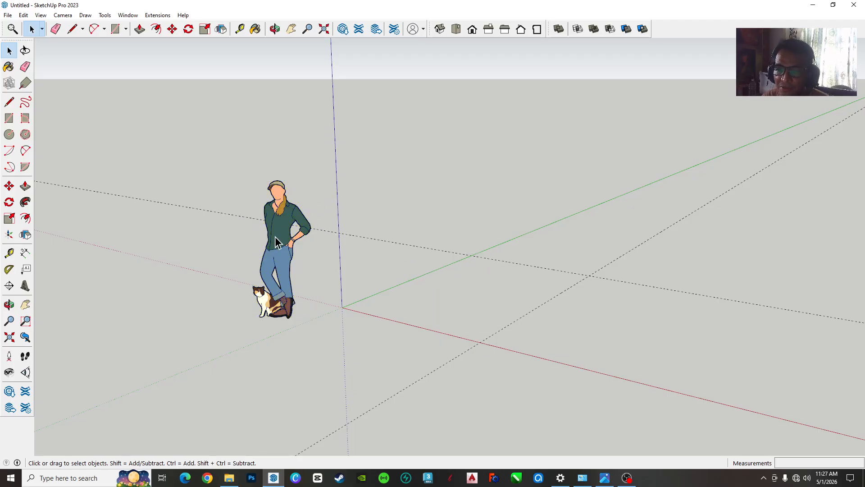
# - Bring up the Default Tray with the Paint Bucket tool and collapse its Materials and Entity Info sections
pyautogui.click(8, 67)
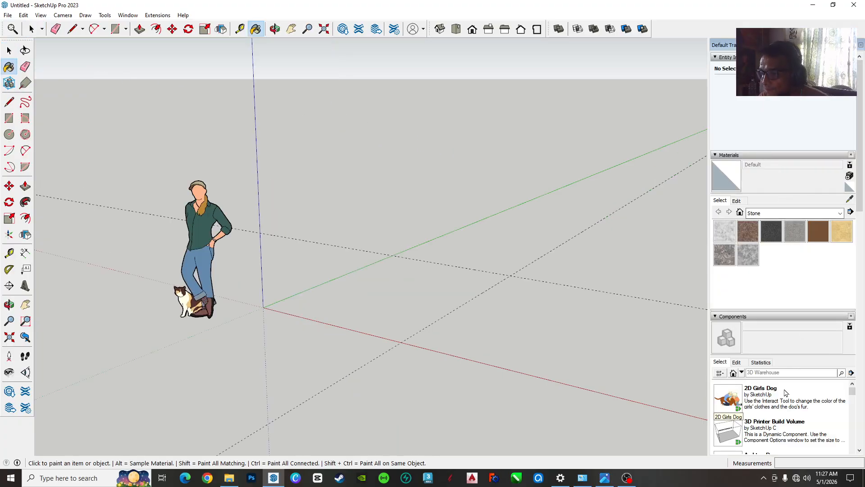
pyautogui.scroll(-2, 786, 400)
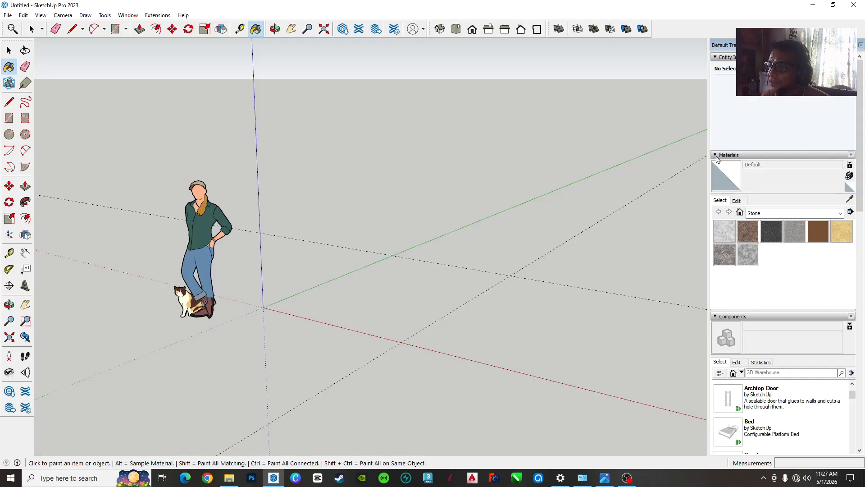
pyautogui.click(715, 155)
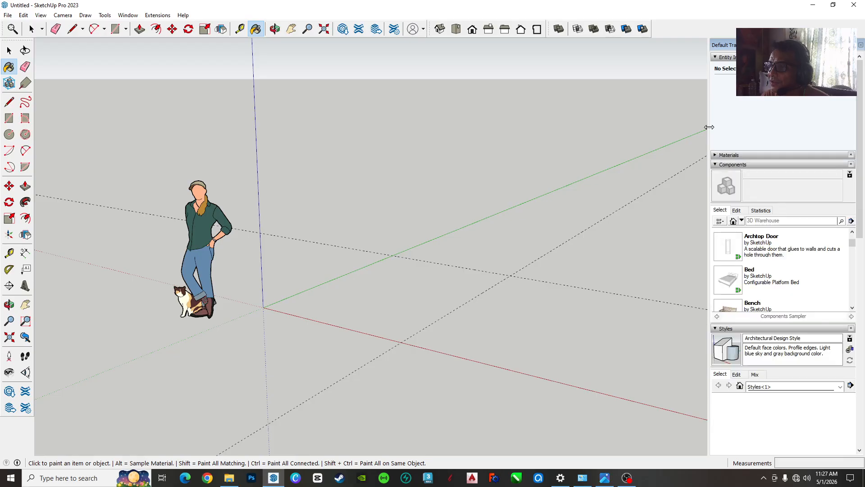
pyautogui.click(716, 58)
pyautogui.scroll(-5, 775, 175)
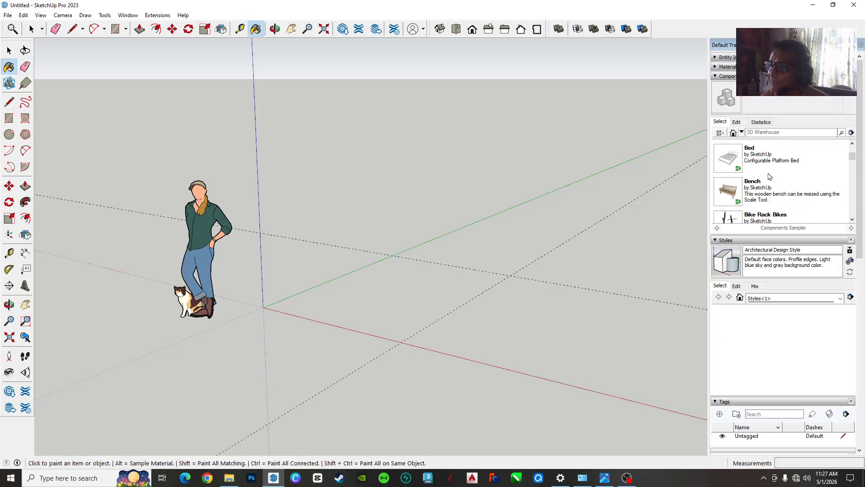
# - Place the standing man component in the grey sweater from the Components Sampler beside the origin, near the red axis
pyautogui.scroll(-5, 770, 176)
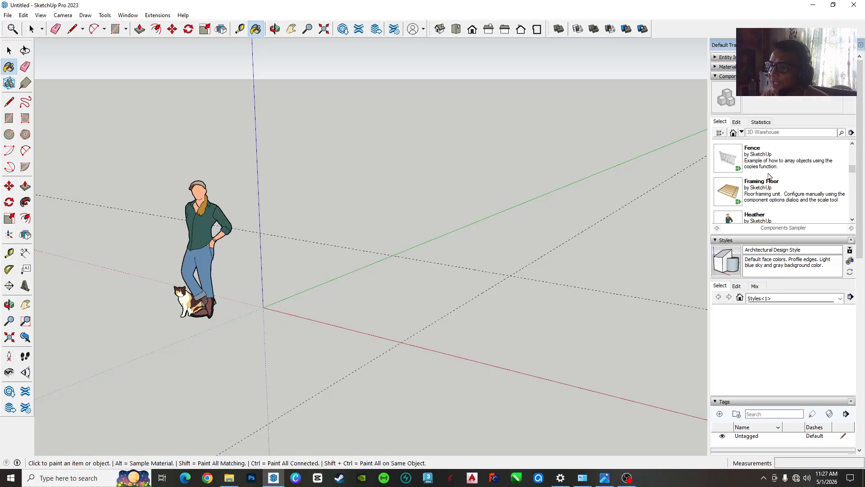
pyautogui.scroll(3, 770, 176)
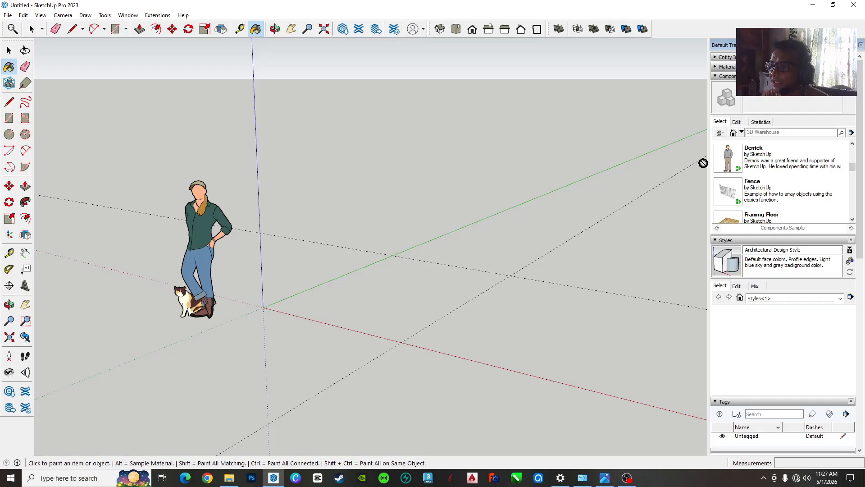
pyautogui.click(729, 169)
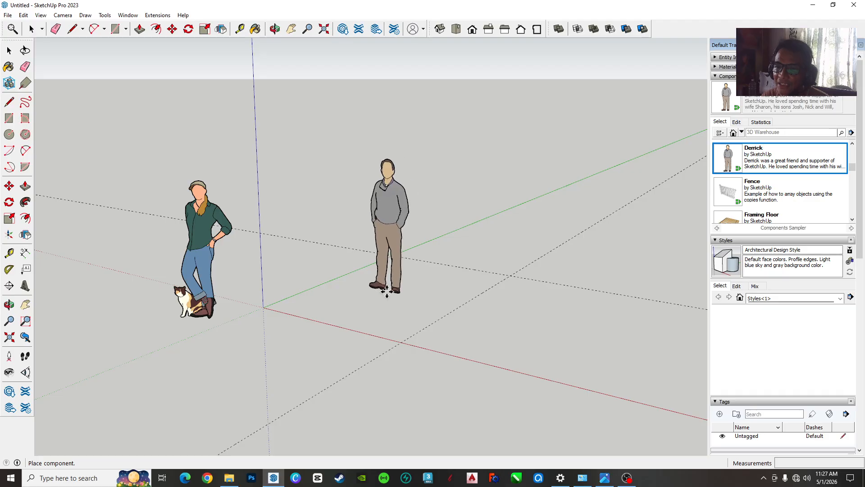
pyautogui.click(292, 315)
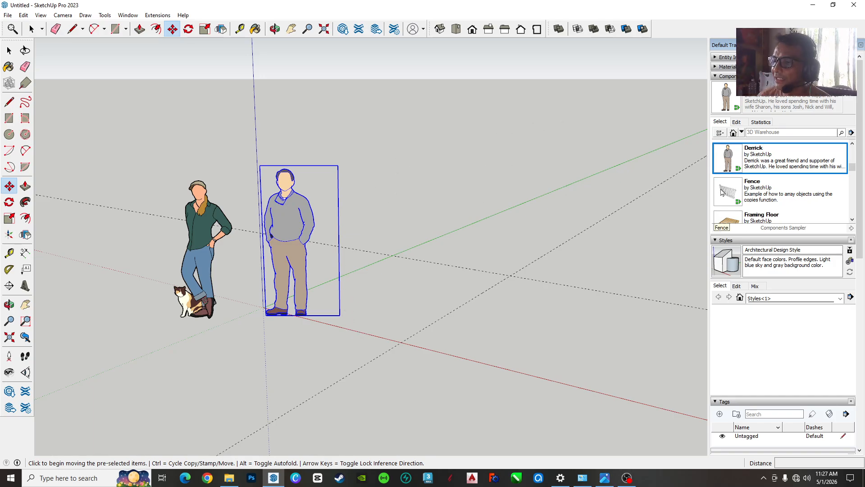
# - Place the Fence component behind the man figure near the green axis, then delete it
pyautogui.click(752, 189)
pyautogui.click(379, 260)
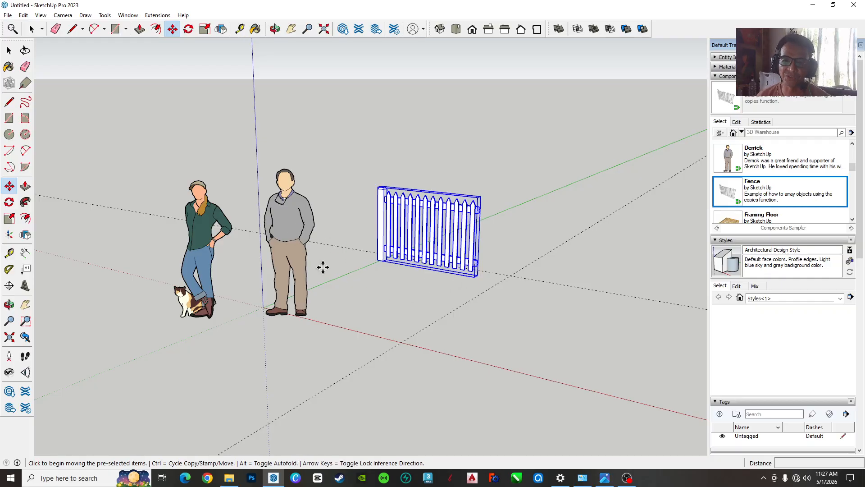
pyautogui.click(296, 210)
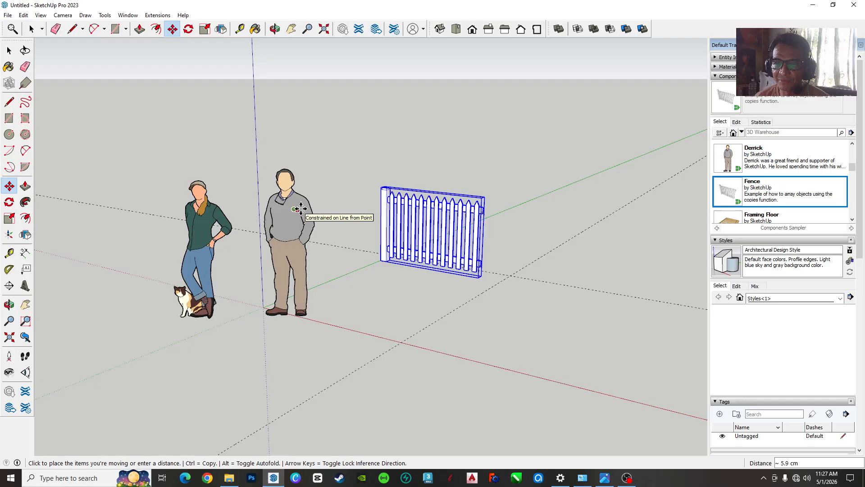
pyautogui.press('Escape')
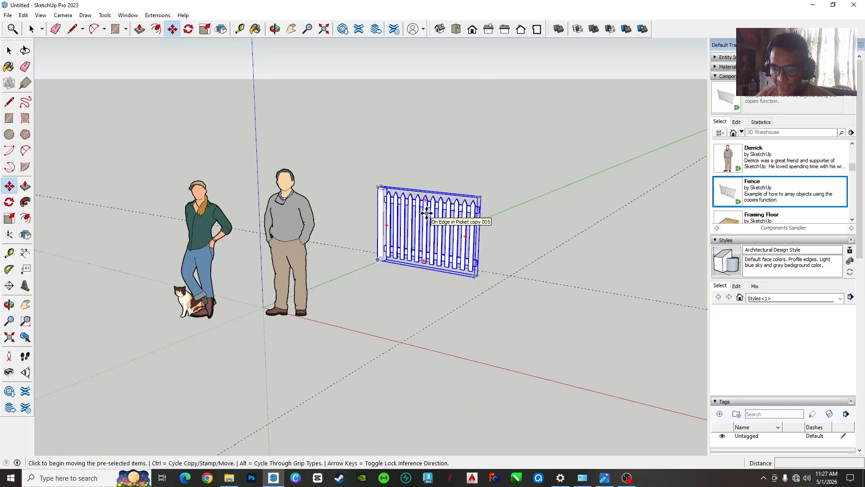
pyautogui.press('Delete')
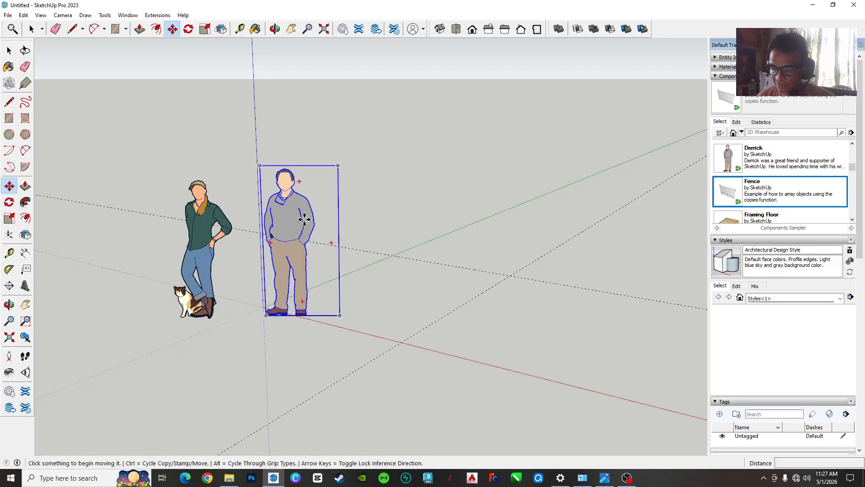
# - Remove the standing man figure beside the origin from view, leaving the default woman and cat figure in place
pyautogui.click(303, 218)
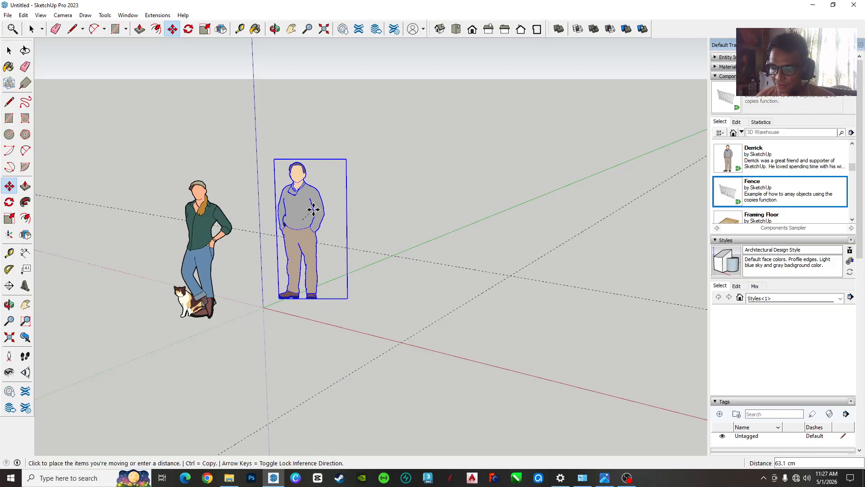
pyautogui.press('Escape')
pyautogui.rightClick(304, 213)
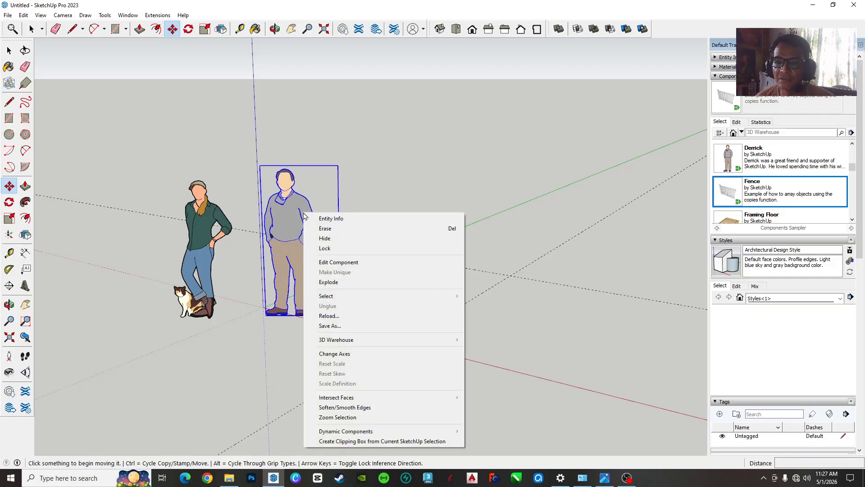
pyautogui.press('Escape')
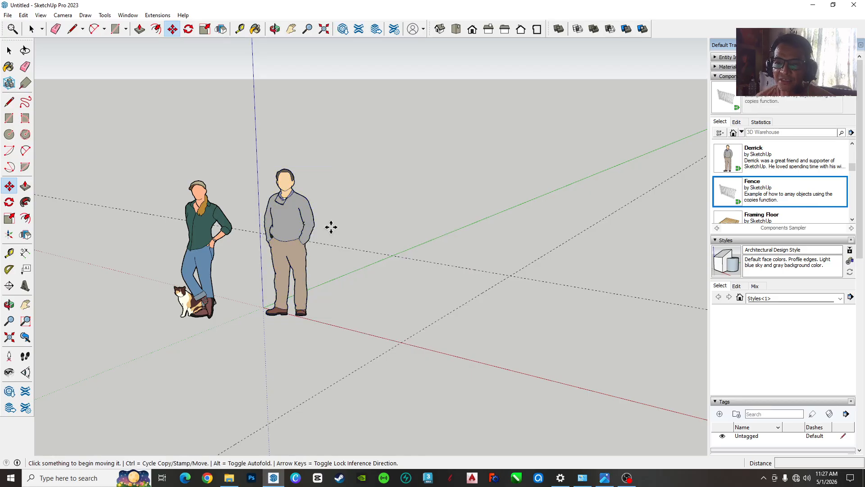
pyautogui.rightClick(314, 225)
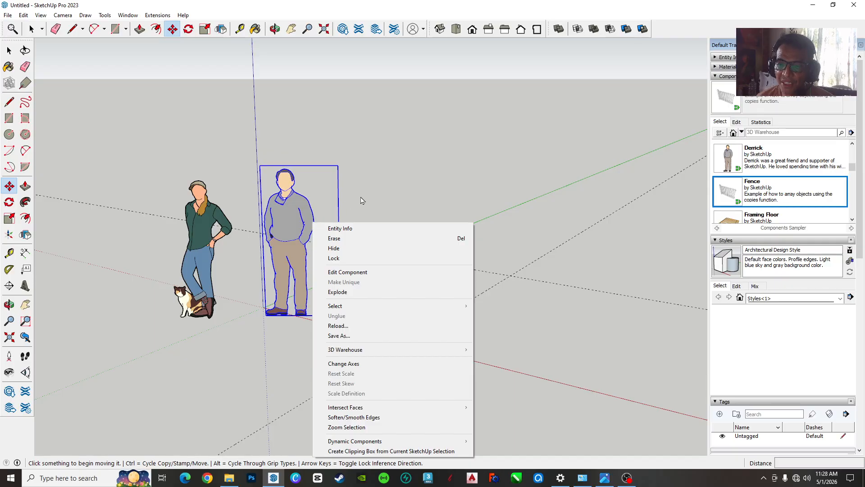
pyautogui.click(370, 243)
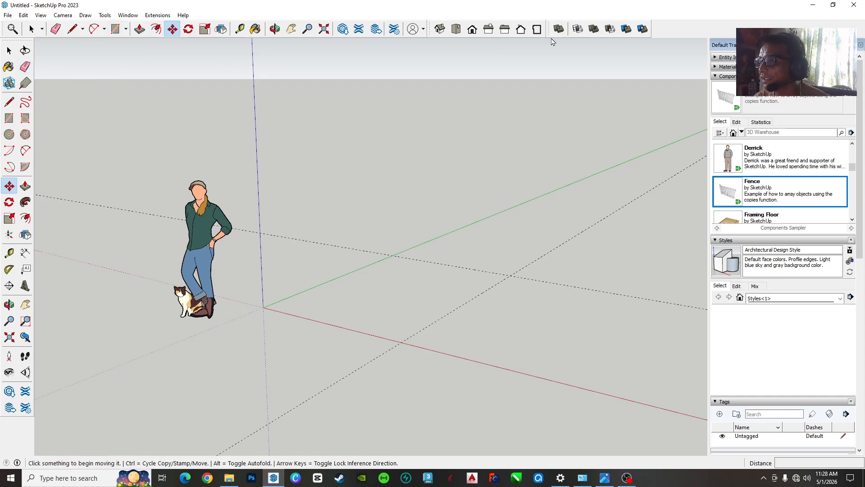
# - Auto-hide the Default Tray and draw a 200 x 300 cm rectangle from the origin to the intersection of the two guide lines
pyautogui.click(861, 46)
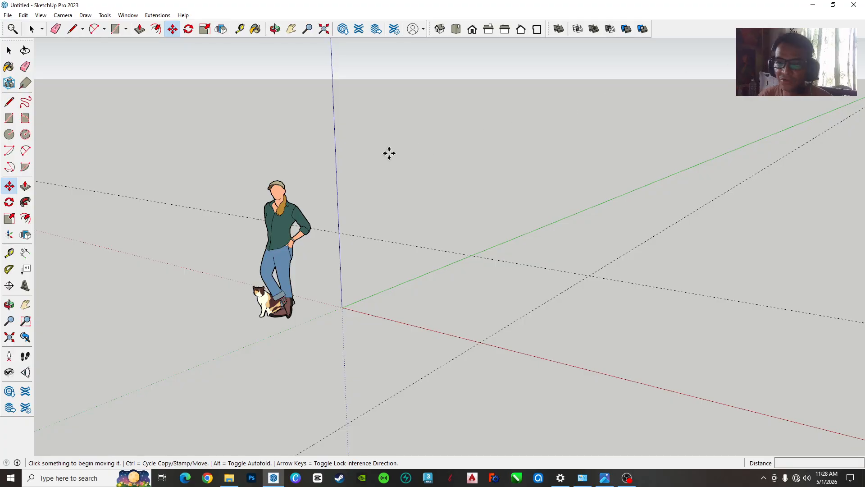
pyautogui.click(9, 51)
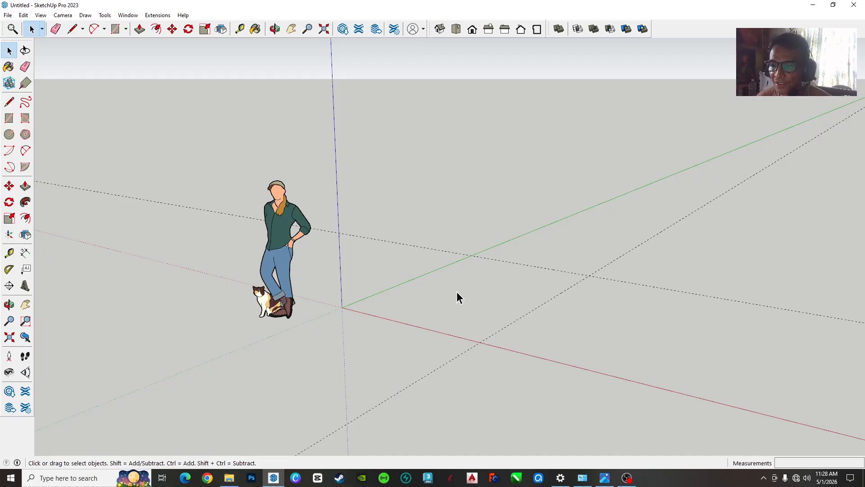
pyautogui.click(9, 119)
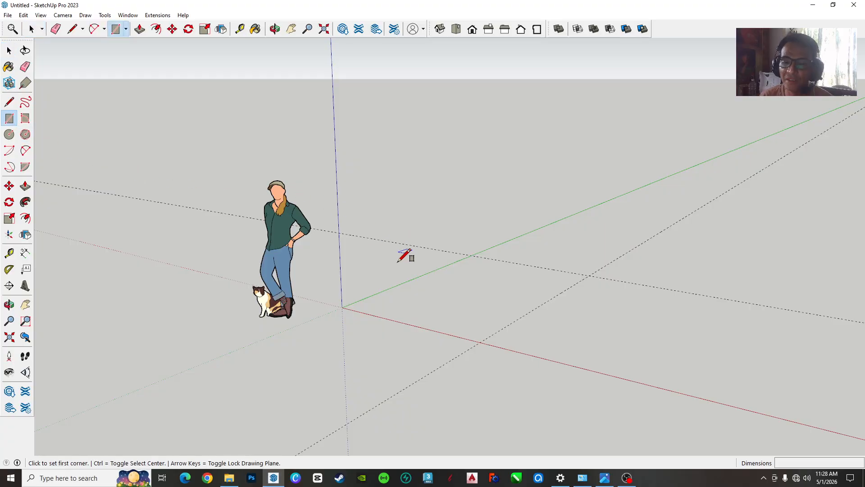
pyautogui.click(342, 308)
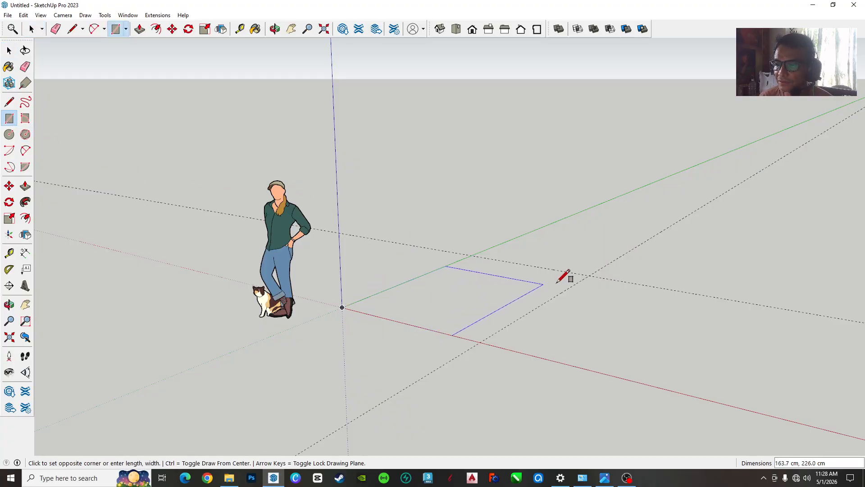
pyautogui.click(588, 275)
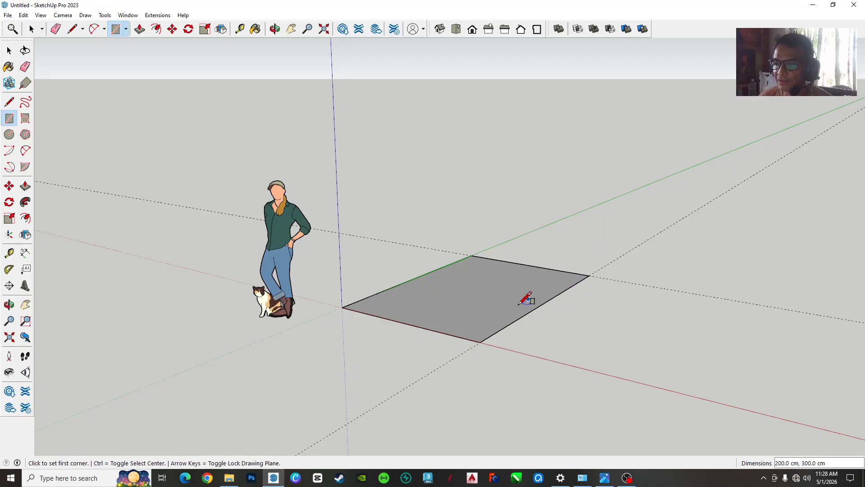
# - Push/Pull the rectangle's face upward by 20 cm to form a slab
pyautogui.scroll(3, 513, 316)
pyautogui.scroll(1, 505, 319)
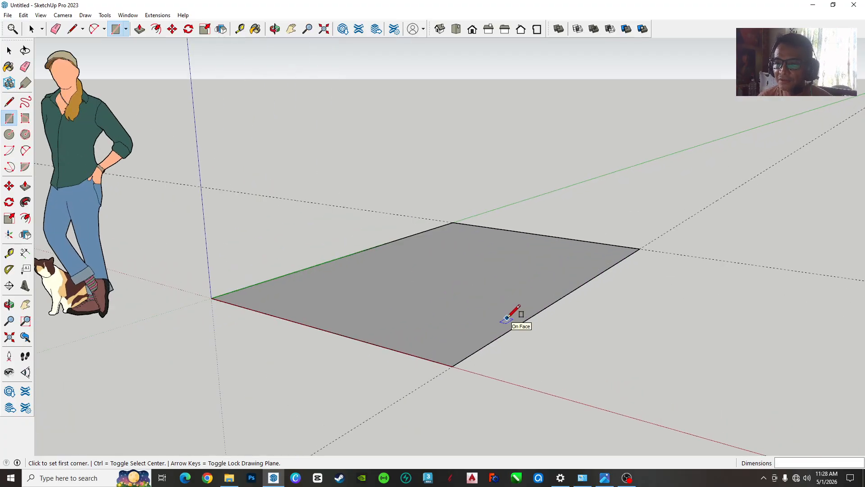
pyautogui.click(9, 51)
pyautogui.click(439, 283)
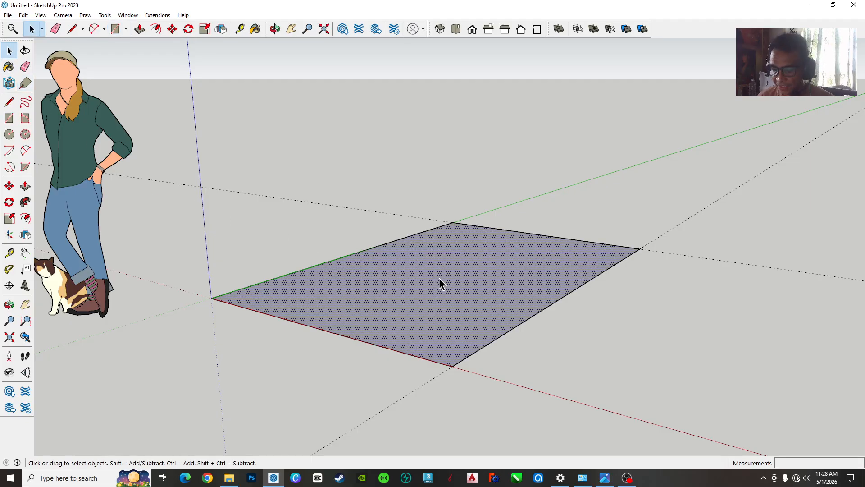
pyautogui.press('p')
pyautogui.click(440, 284)
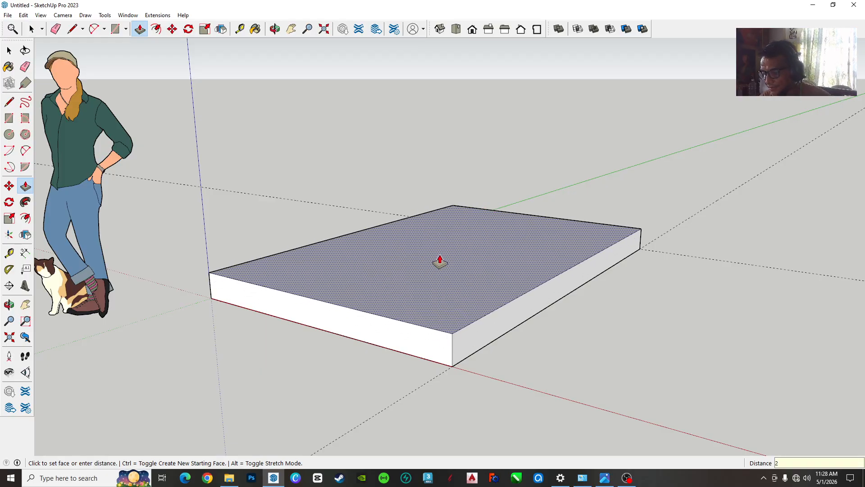
pyautogui.press('Return')
# - Examine the slab's top face and sides from several viewing angles
pyautogui.press('o')
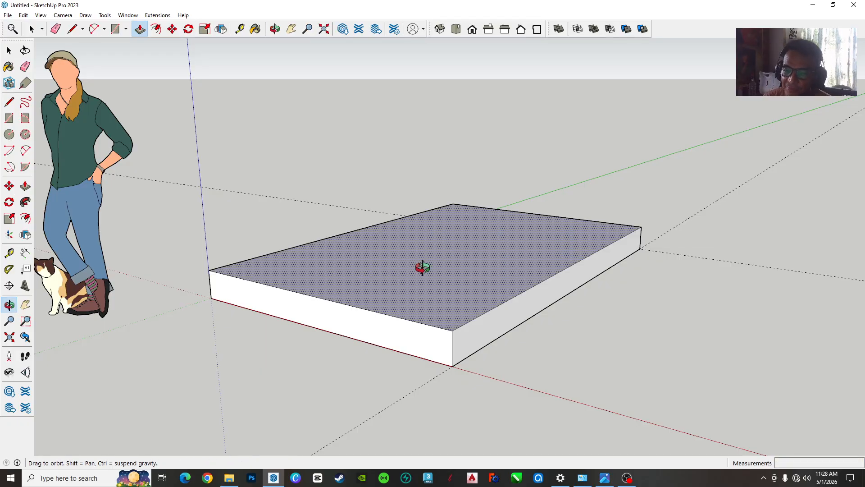
pyautogui.moveTo(421, 265); pyautogui.dragTo(392, 283)
pyautogui.press('p')
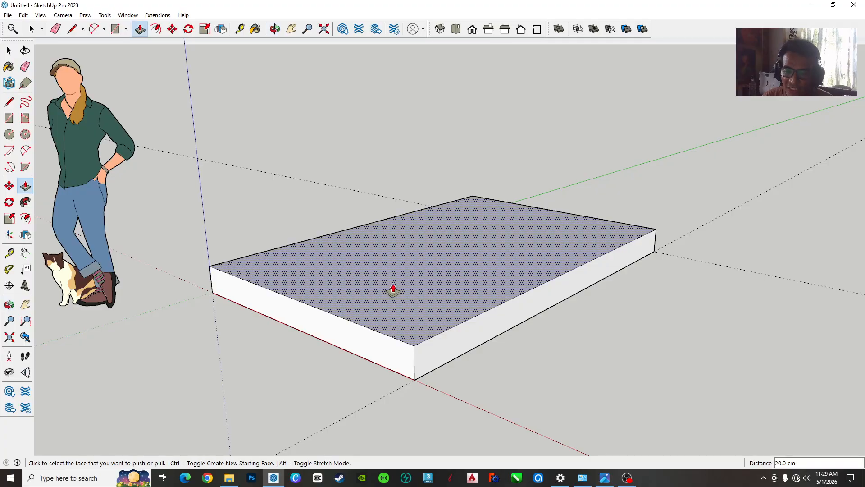
pyautogui.press('o')
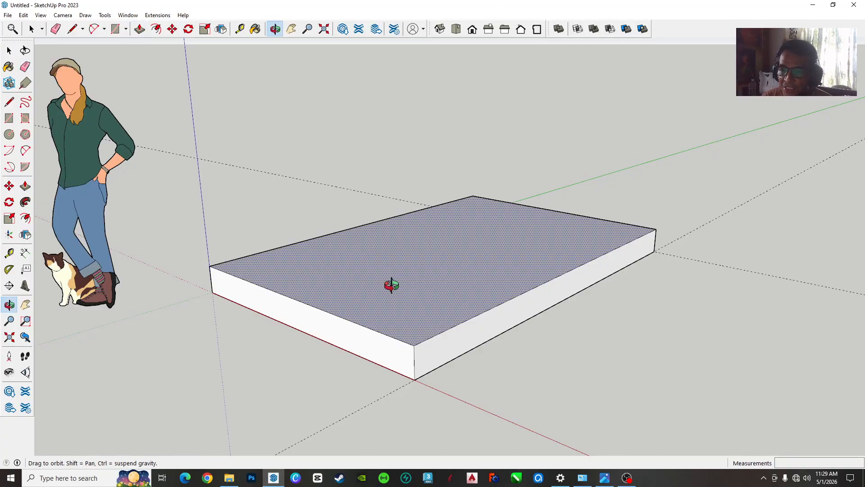
pyautogui.moveTo(392, 284); pyautogui.dragTo(525, 291)
pyautogui.press('p')
pyautogui.press('o')
pyautogui.press('p')
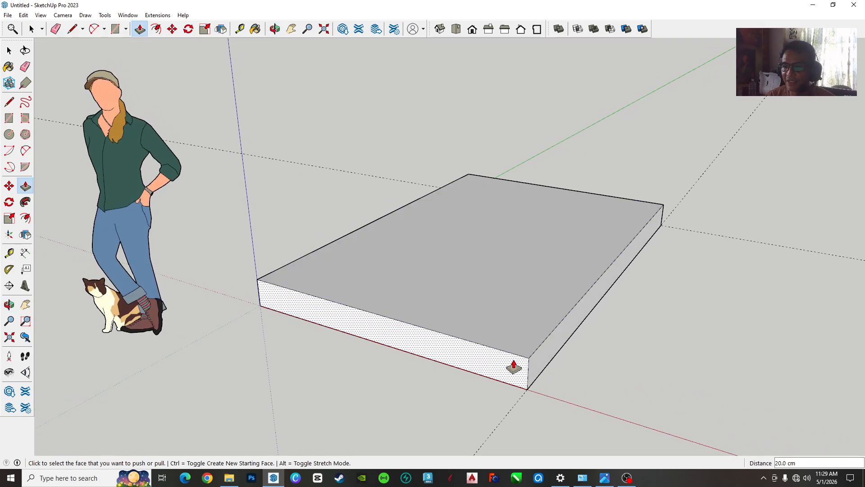
pyautogui.scroll(3, 512, 369)
pyautogui.scroll(1, 510, 377)
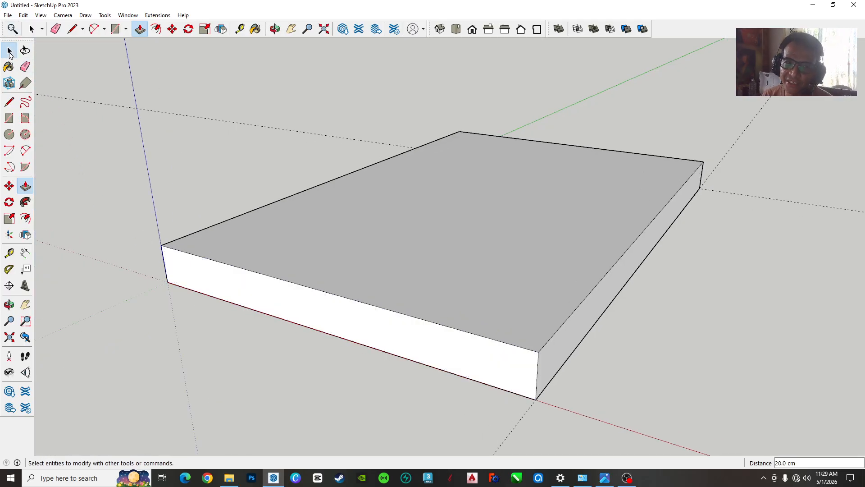
# - Draw a diagonal line across the slab's top face from the corner above the origin to the opposite corner
pyautogui.click(9, 52)
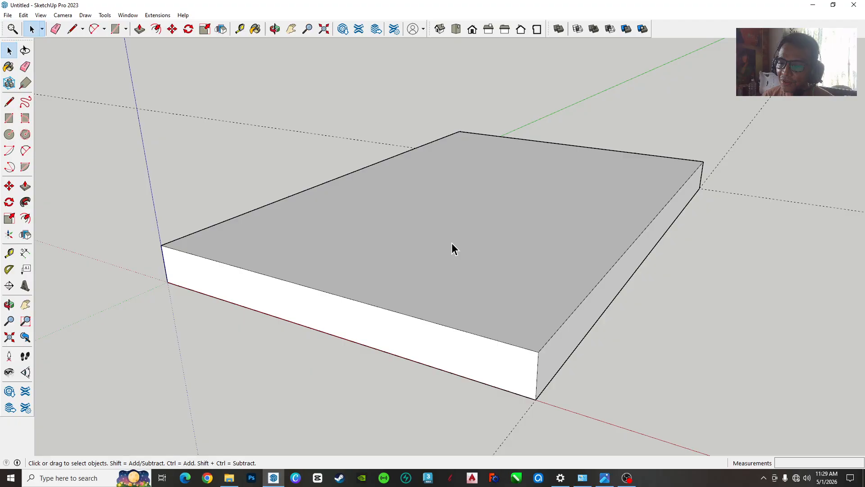
pyautogui.scroll(-1, 470, 207)
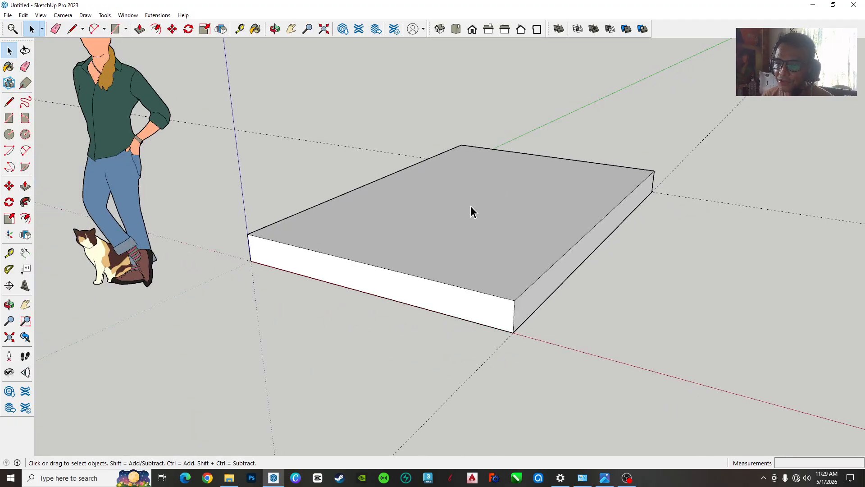
pyautogui.moveTo(493, 194); pyautogui.dragTo(477, 259, button='middle')
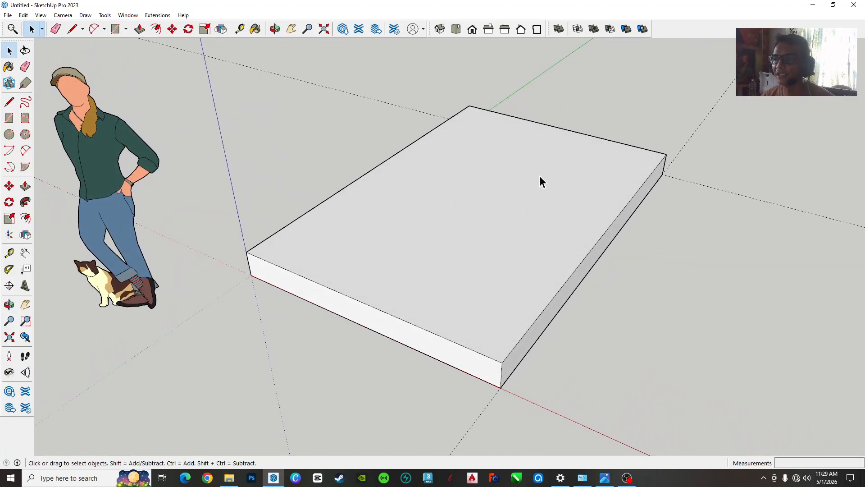
pyautogui.click(9, 101)
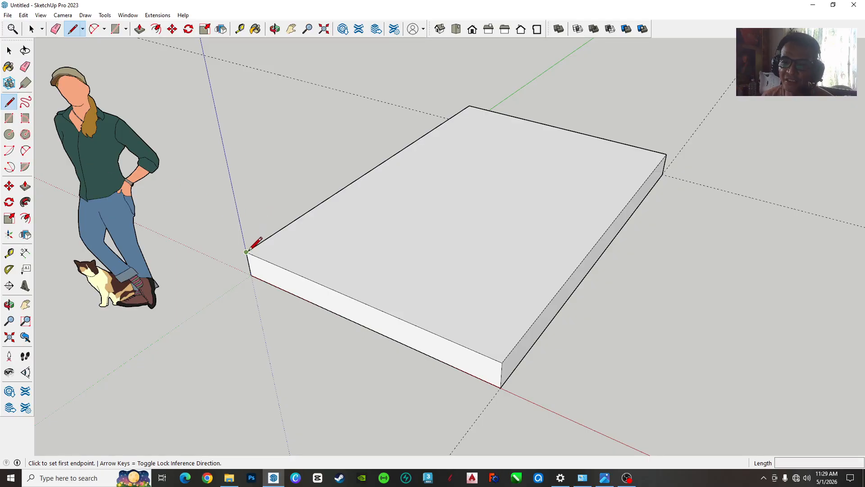
pyautogui.click(246, 251)
pyautogui.click(666, 154)
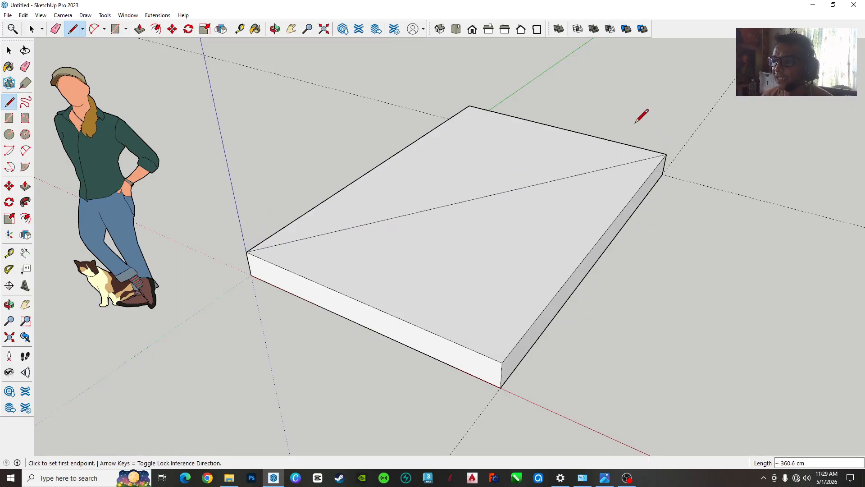
# - Draw the second diagonal line across the slab's top face between the two remaining opposite corners
pyautogui.click(469, 105)
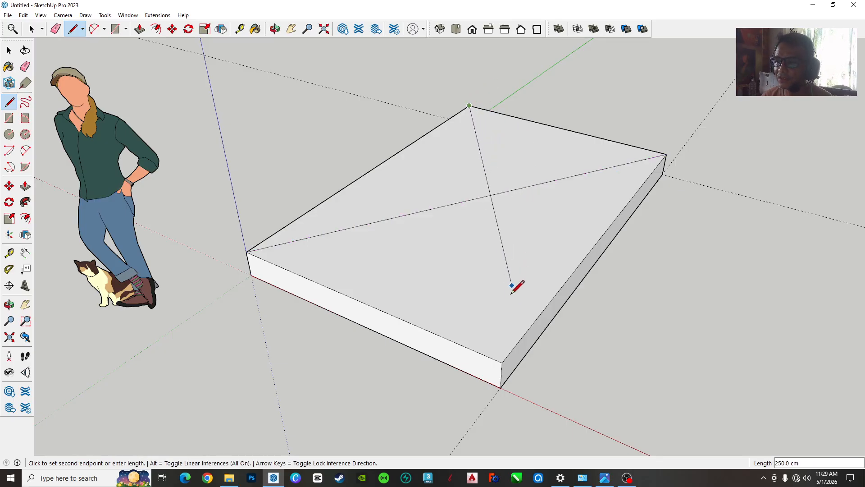
pyautogui.click(502, 363)
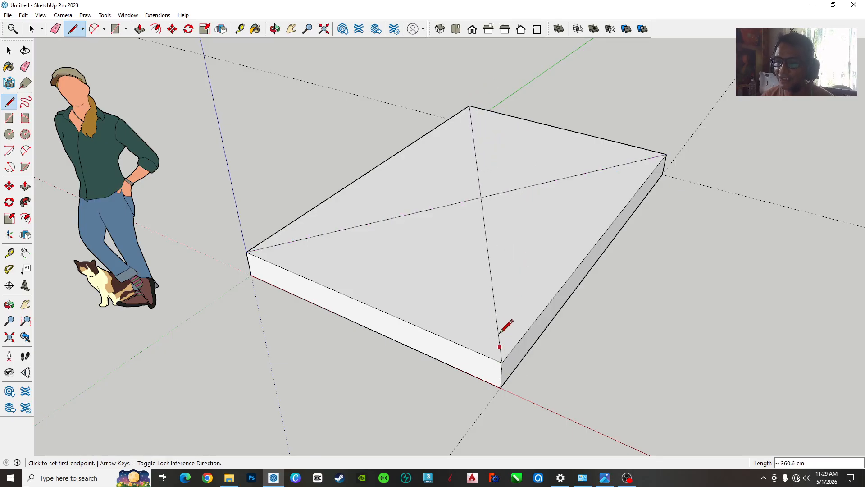
pyautogui.press('space')
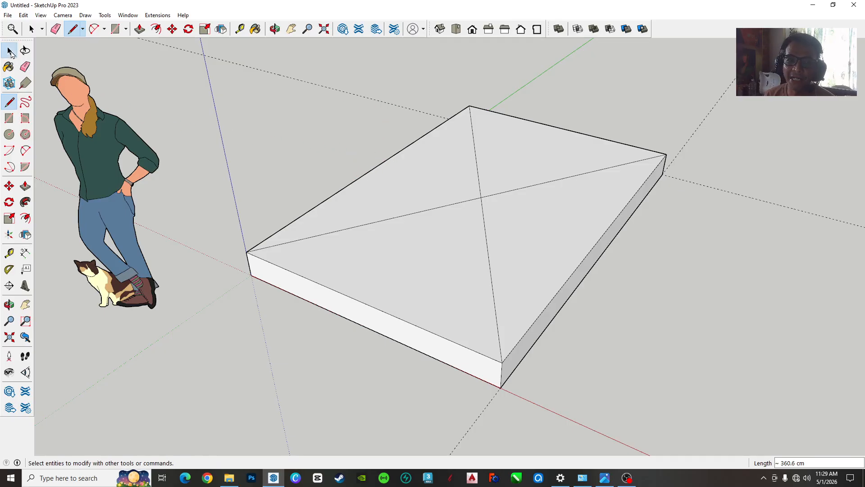
# - Select all four segments of the crossing diagonals on the top face and move them upward from their intersection to thicken the slab
pyautogui.moveTo(423, 214)
pyautogui.mouseDown(button='middle')
pyautogui.moveTo(426, 180)
pyautogui.moveTo(415, 155)
pyautogui.moveTo(410, 212)
pyautogui.mouseUp(button='middle')
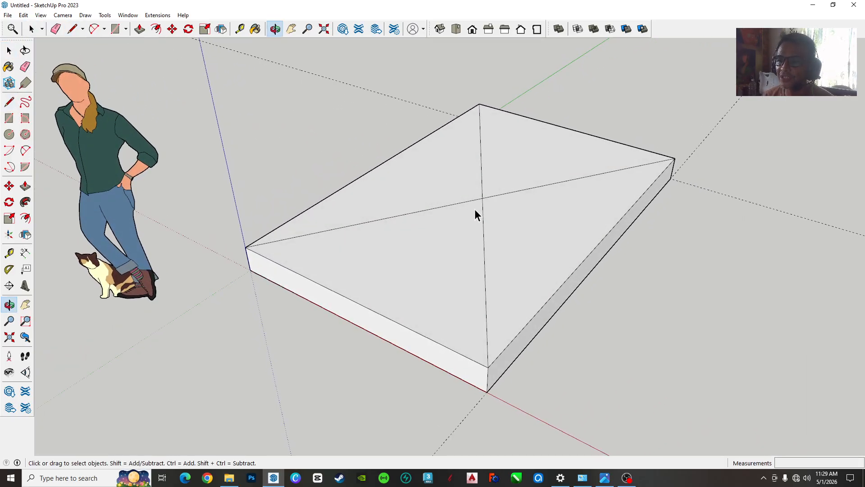
pyautogui.click(485, 189)
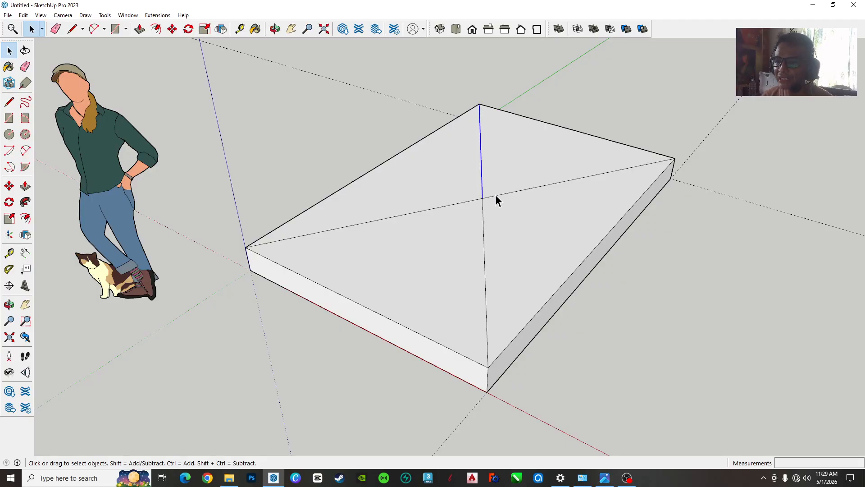
pyautogui.click(496, 195)
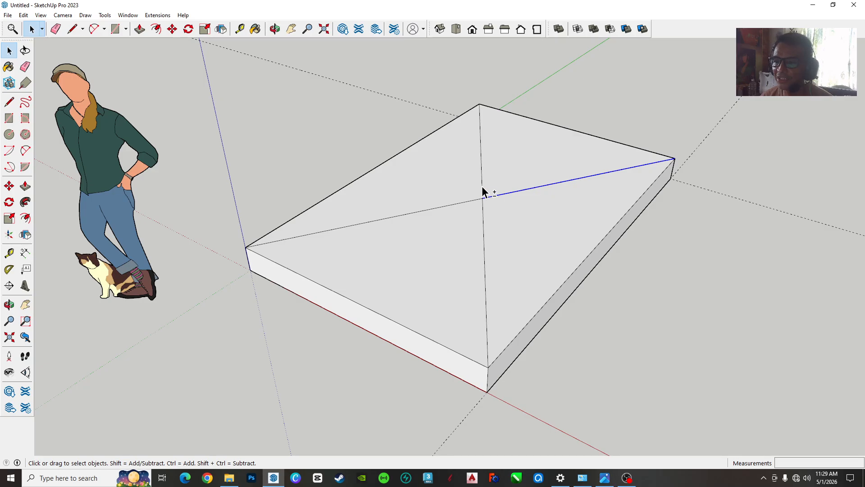
pyautogui.keyDown('shift'); pyautogui.click(482, 185); pyautogui.keyUp('shift')
pyautogui.keyDown('shift'); pyautogui.click(440, 207); pyautogui.keyUp('shift')
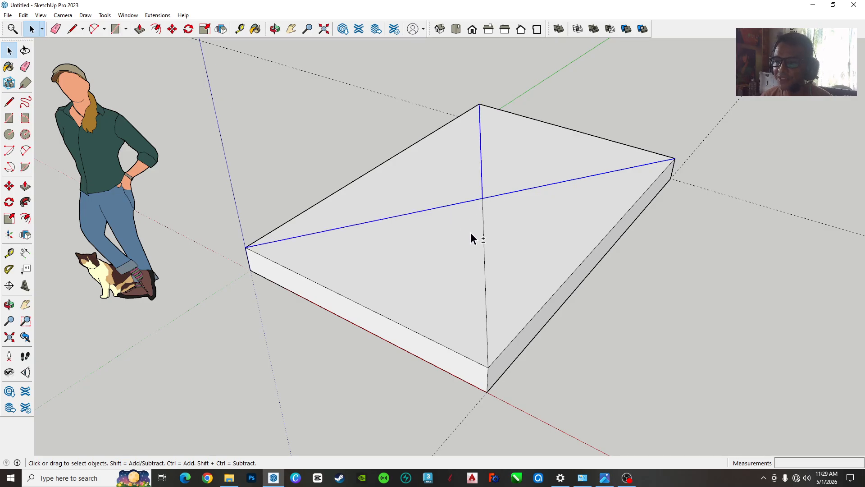
pyautogui.keyDown('shift'); pyautogui.click(485, 251); pyautogui.keyUp('shift')
pyautogui.moveTo(520, 242); pyautogui.dragTo(502, 195, button='middle')
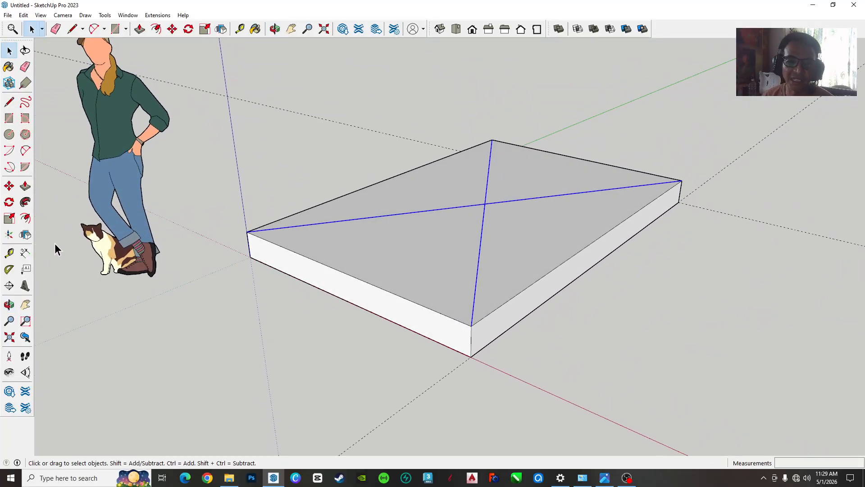
pyautogui.click(9, 186)
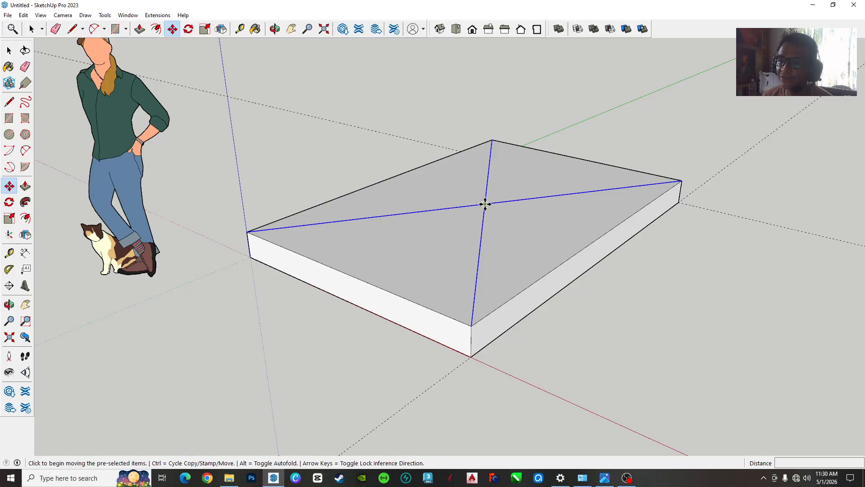
pyautogui.click(485, 204)
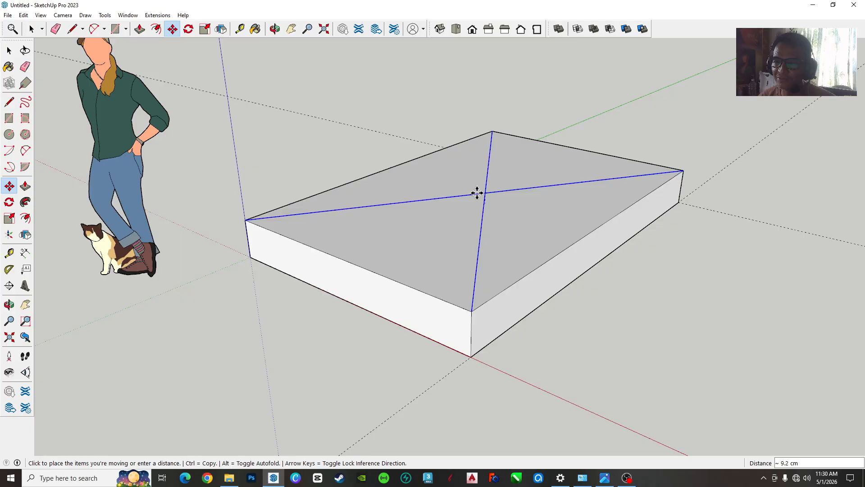
pyautogui.press('Escape')
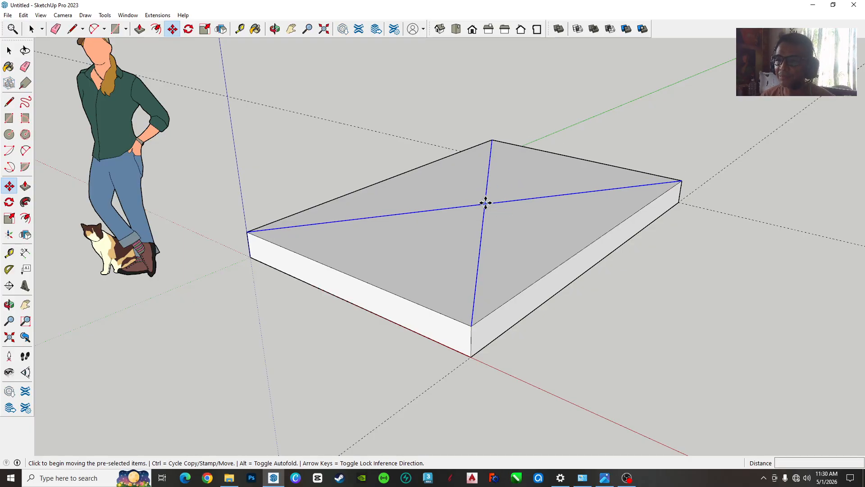
pyautogui.click(486, 203)
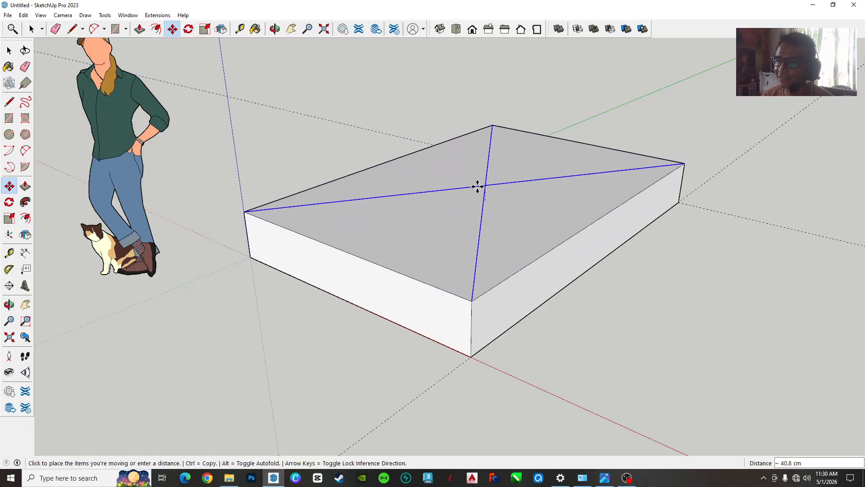
pyautogui.press('Escape')
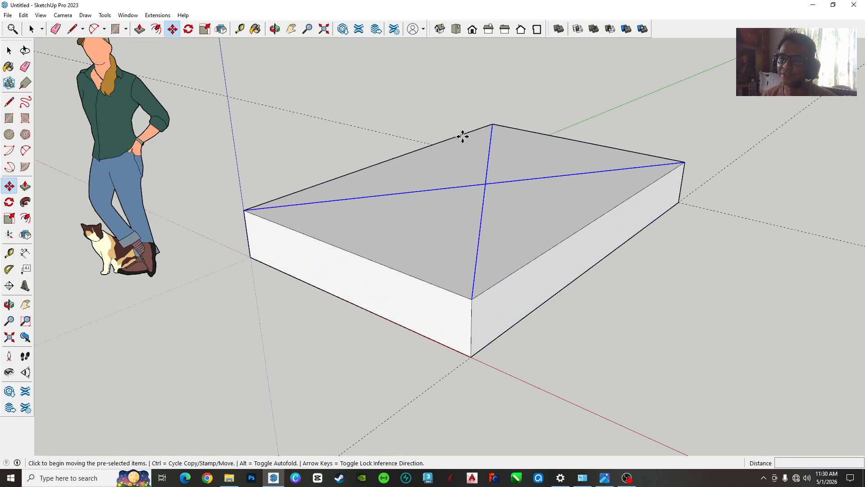
# - Try moving only one half of a diagonal upward from the centre of the slab's top face
pyautogui.click(9, 50)
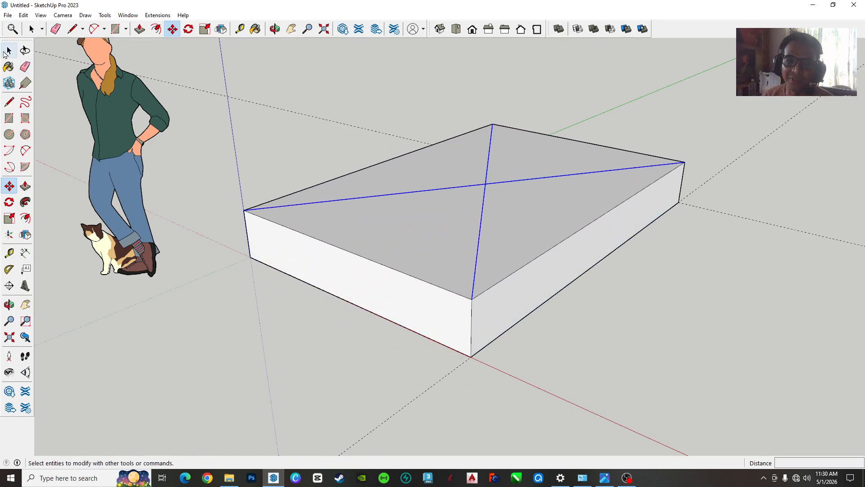
pyautogui.click(486, 183)
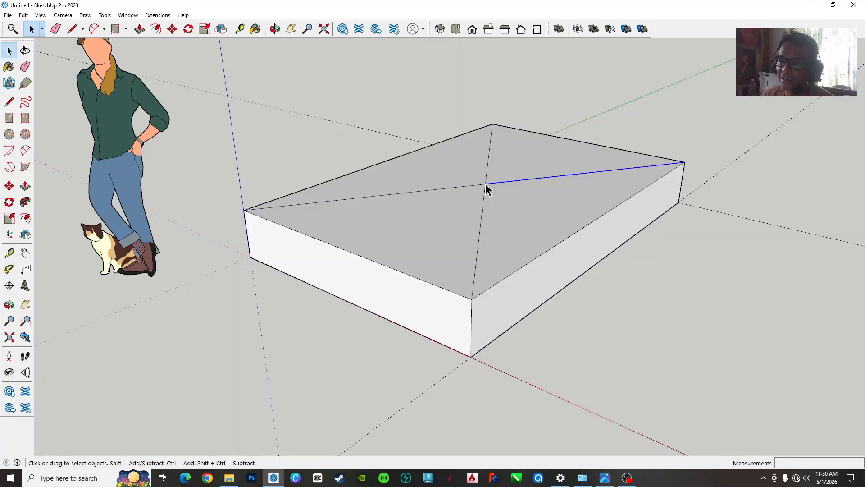
pyautogui.press('m')
pyautogui.click(485, 184)
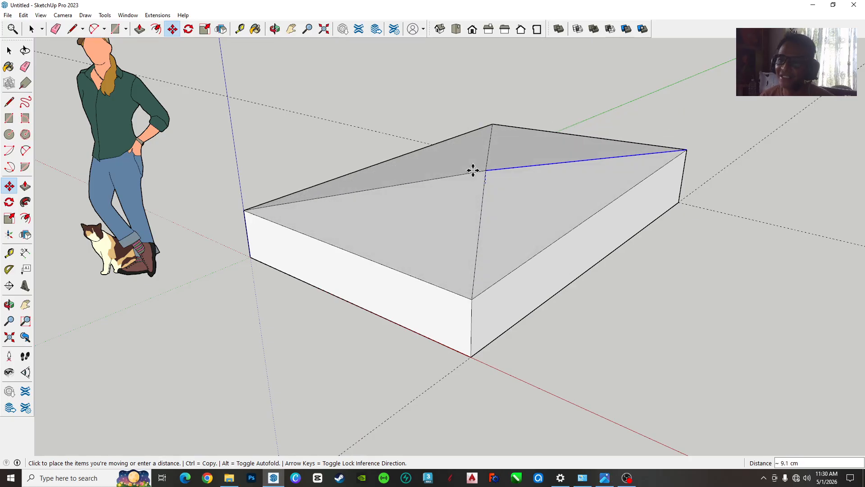
pyautogui.press('Escape')
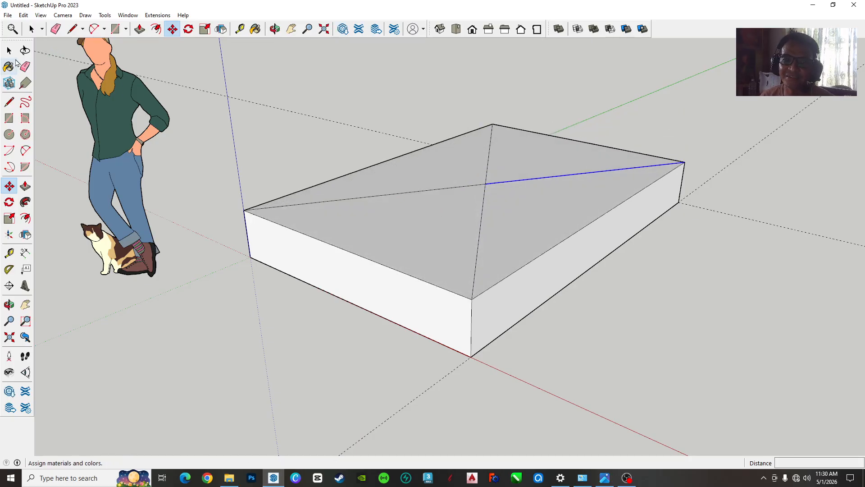
# - Add the collinear half of the diagonal to the selection and try moving the full diagonal down toward the slab's base
pyautogui.press('space')
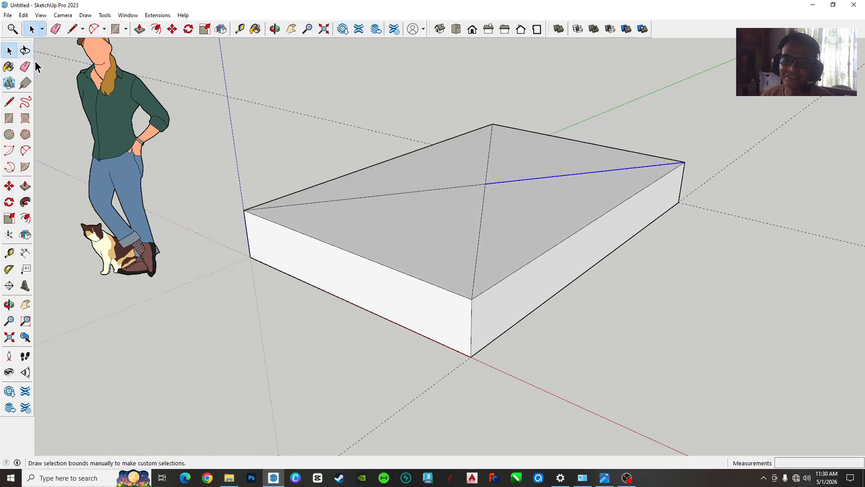
pyautogui.keyDown('shift'); pyautogui.click(463, 187); pyautogui.keyUp('shift')
pyautogui.press('m')
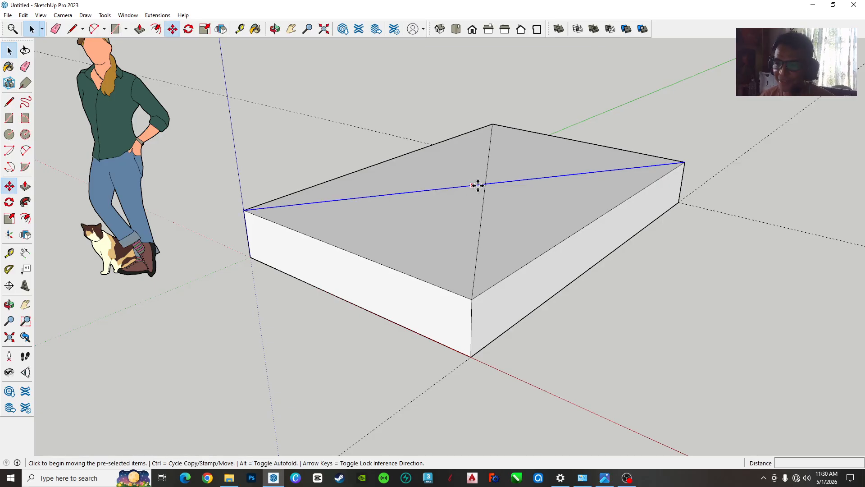
pyautogui.click(485, 183)
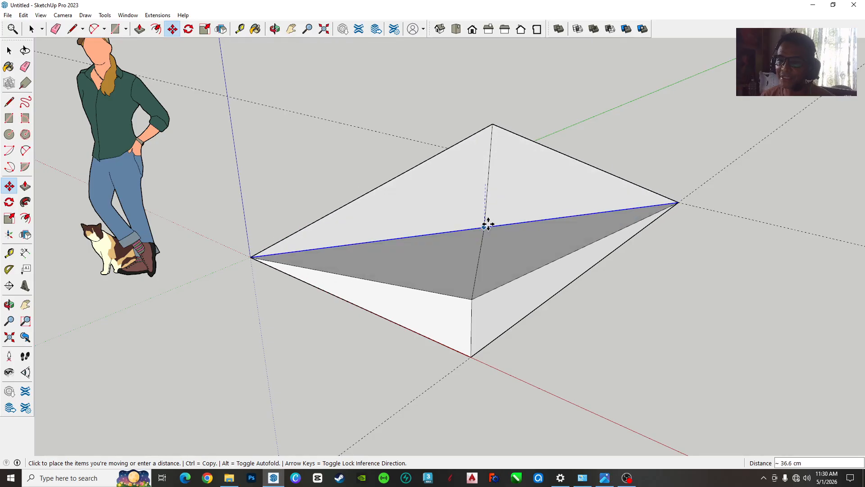
pyautogui.press('Escape')
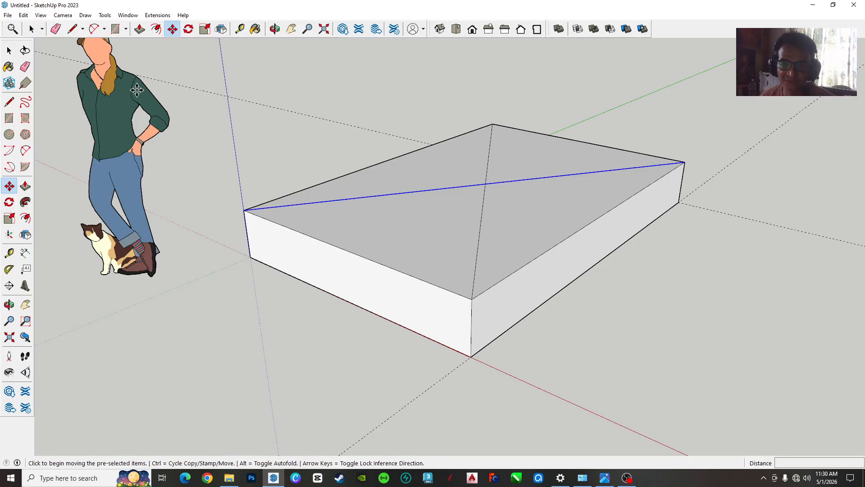
# - Add both halves of the other diagonal to the selection, try moving all four segments upward, and clear the selection
pyautogui.click(9, 51)
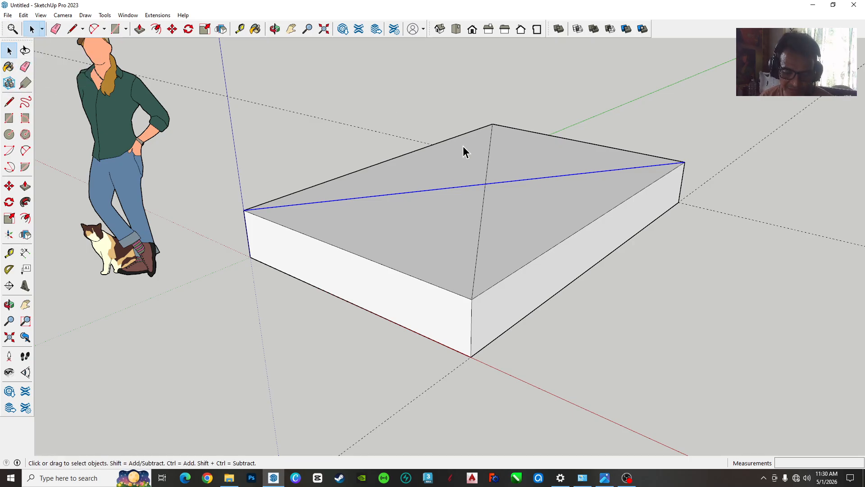
pyautogui.keyDown('shift'); pyautogui.click(488, 167); pyautogui.keyUp('shift')
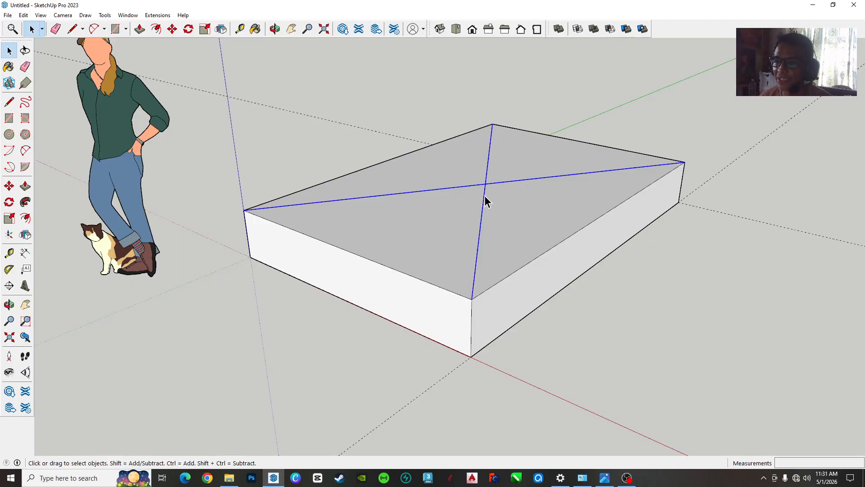
pyautogui.press('m')
pyautogui.click(485, 184)
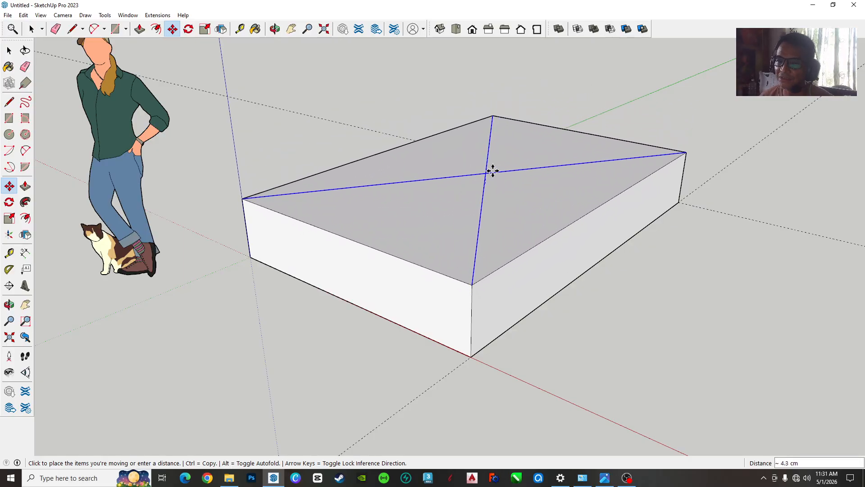
pyautogui.press('Escape')
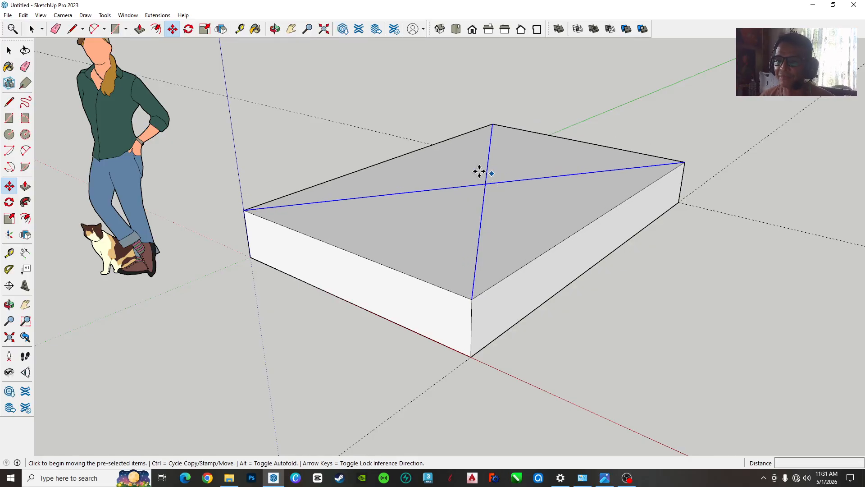
pyautogui.press('space')
pyautogui.click(328, 144)
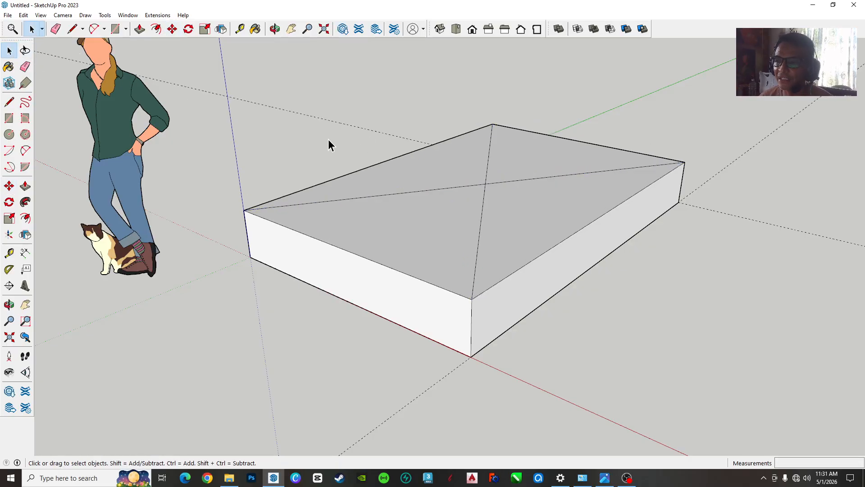
# - Select both halves of the diagonal starting above the origin and move them upward about 39 cm to form a raised ridge
pyautogui.click(502, 182)
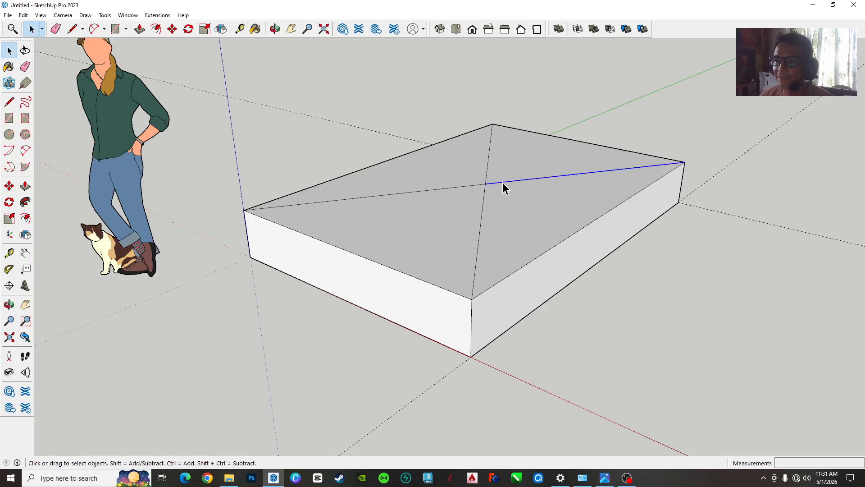
pyautogui.keyDown('shift'); pyautogui.click(468, 187); pyautogui.keyUp('shift')
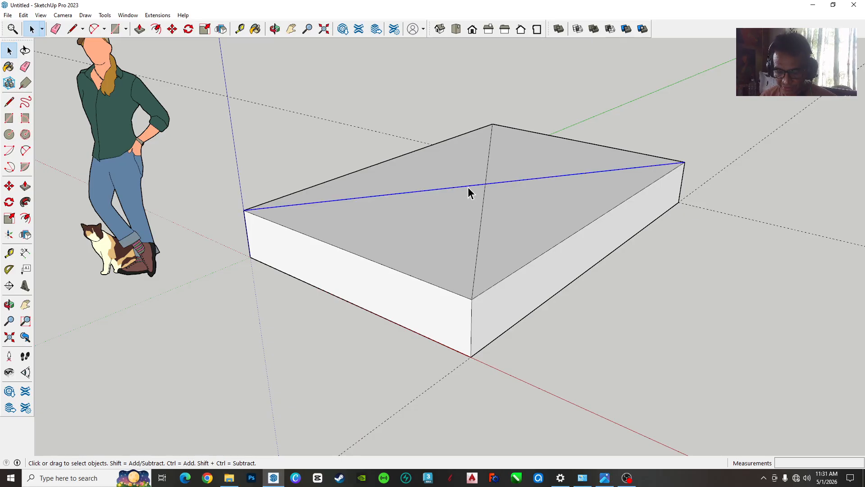
pyautogui.press('m')
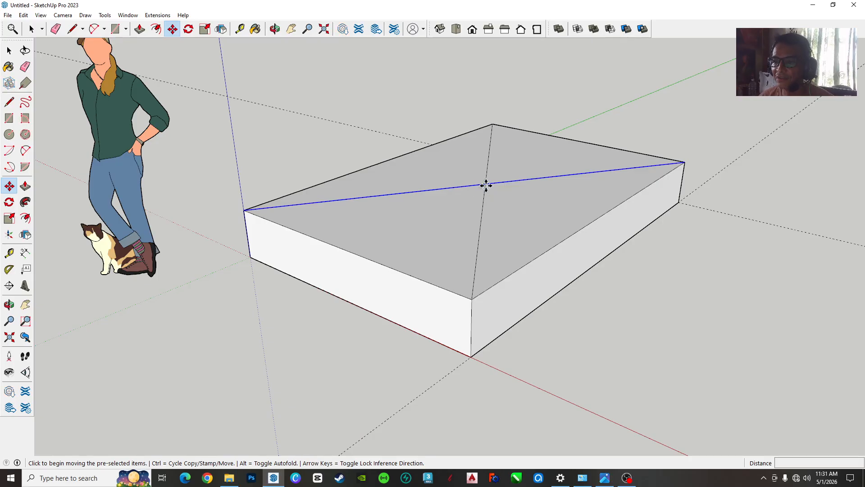
pyautogui.click(486, 184)
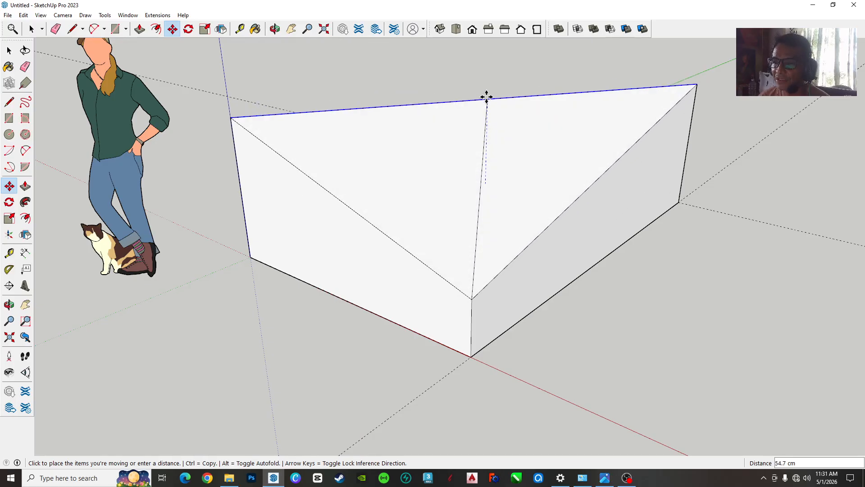
pyautogui.click(480, 134)
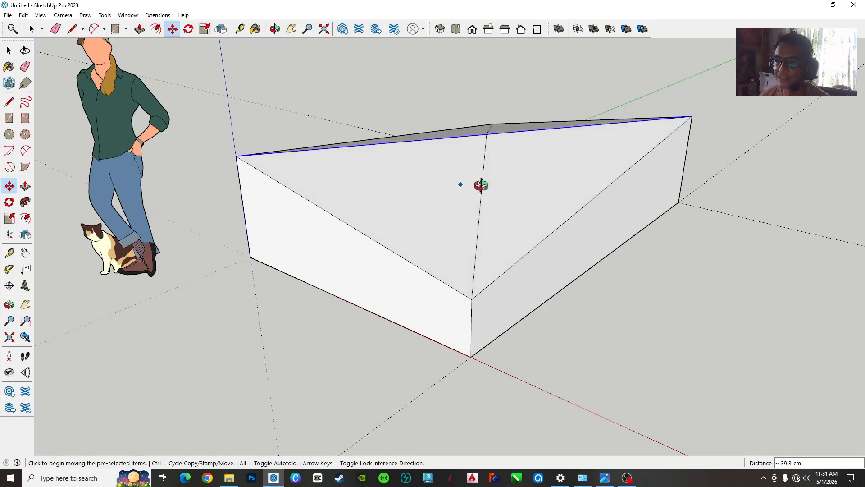
pyautogui.moveTo(481, 184); pyautogui.dragTo(502, 251, button='middle')
pyautogui.press('m')
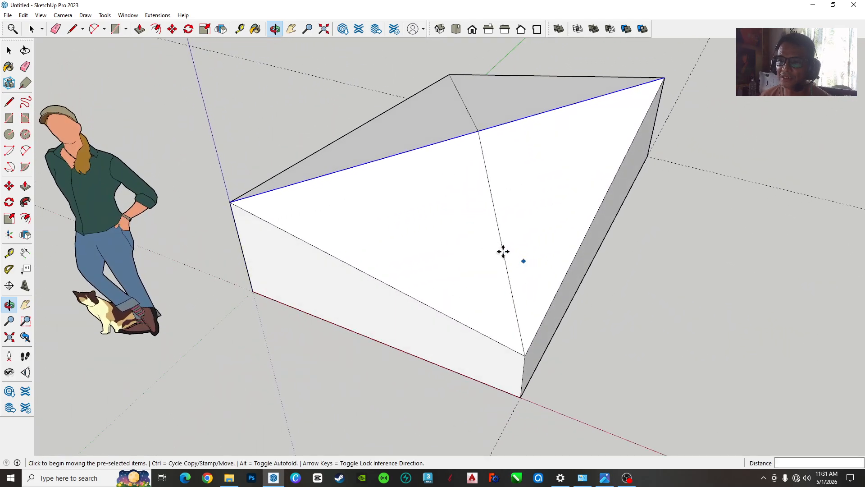
# - Undo the last upward move of the diagonal to flatten the slab's top face
pyautogui.click(9, 52)
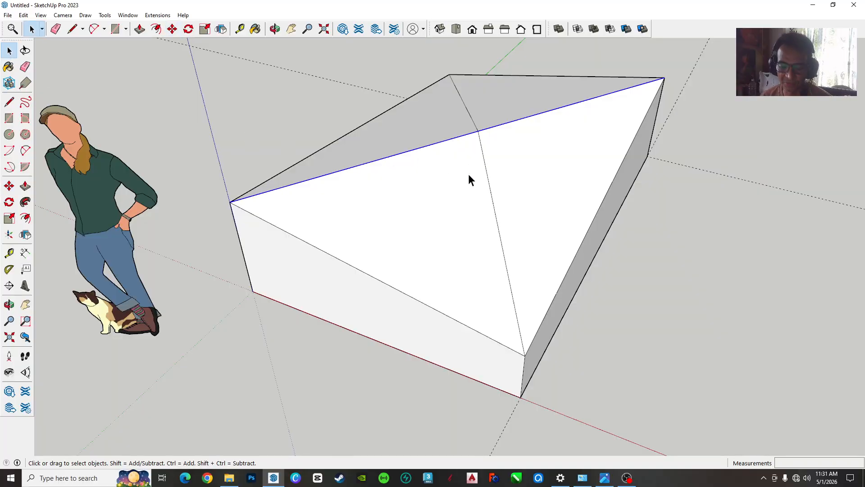
pyautogui.moveTo(469, 174); pyautogui.dragTo(468, 177, button='middle')
pyautogui.moveTo(521, 213); pyautogui.dragTo(430, 208, button='middle')
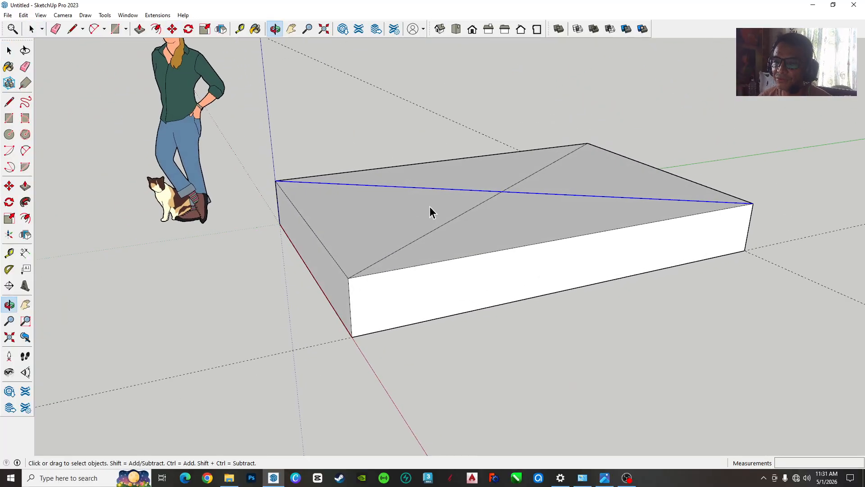
# - Select all four triangular top faces with their edges, try moving them vertically from the centre point, and clear the selection
pyautogui.click(522, 206)
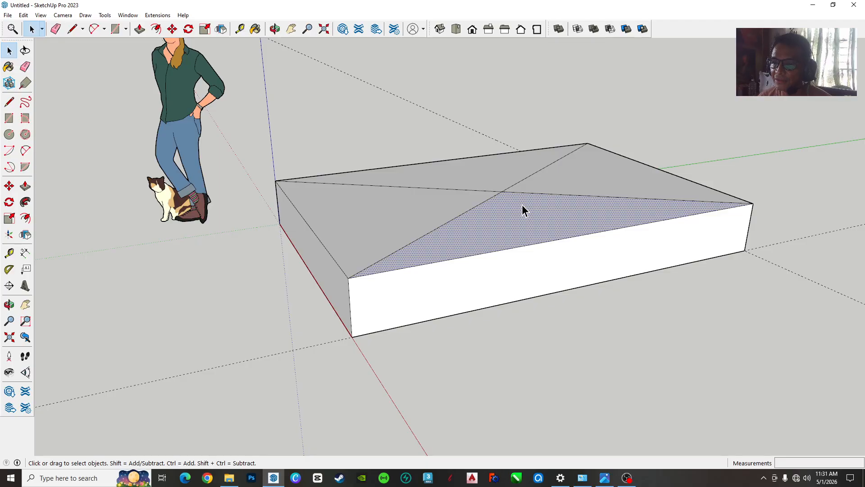
pyautogui.doubleClick(522, 204)
pyautogui.moveTo(517, 217); pyautogui.dragTo(597, 209, button='middle')
pyautogui.keyDown('shift'); pyautogui.doubleClick(553, 168); pyautogui.keyUp('shift')
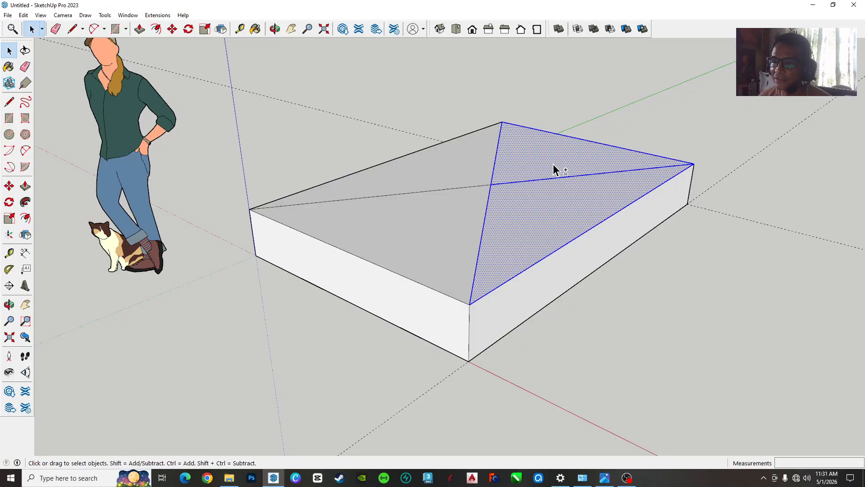
pyautogui.keyDown('shift'); pyautogui.doubleClick(441, 164); pyautogui.keyUp('shift')
pyautogui.keyDown('shift'); pyautogui.doubleClick(443, 220); pyautogui.keyUp('shift')
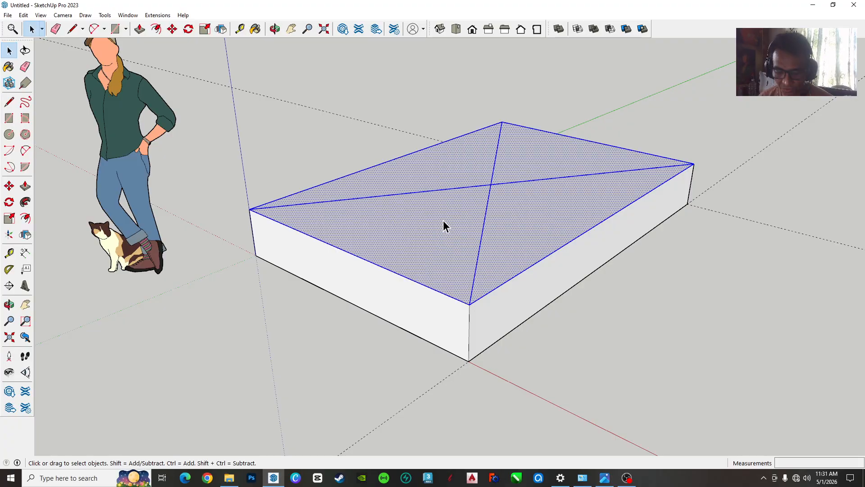
pyautogui.press('m')
pyautogui.click(490, 184)
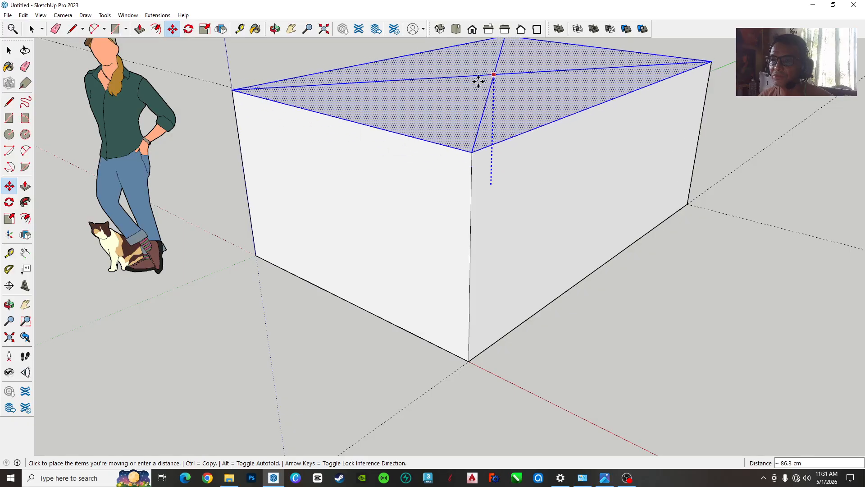
pyautogui.moveTo(491, 102); pyautogui.dragTo(554, 171, button='middle')
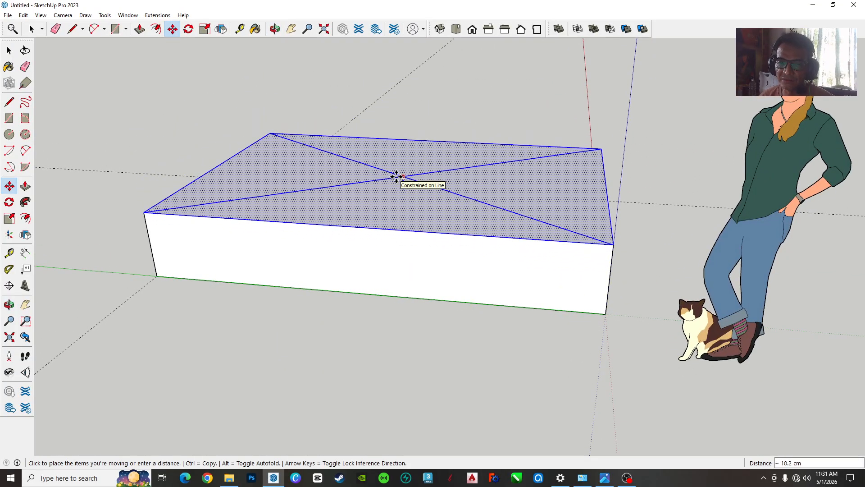
pyautogui.click(397, 178)
pyautogui.click(9, 51)
pyautogui.click(312, 95)
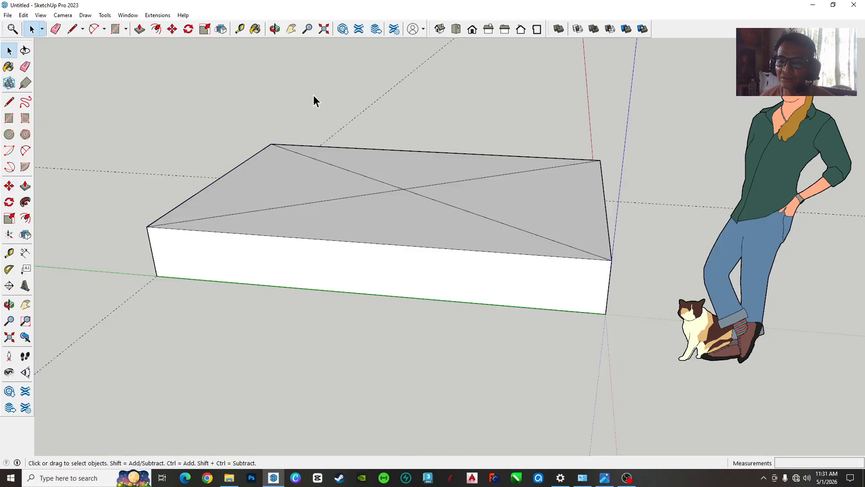
# - Draw a vertical line 100 cm long upward from the intersection of the diagonals on the slab's top face
pyautogui.moveTo(531, 184); pyautogui.dragTo(52, 195, button='middle')
pyautogui.moveTo(384, 193); pyautogui.dragTo(252, 218, button='middle')
pyautogui.click(498, 192)
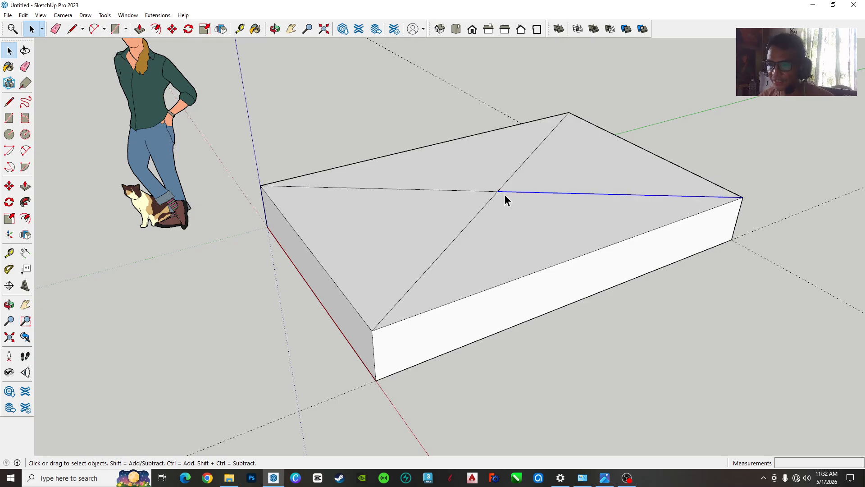
pyautogui.click(721, 121)
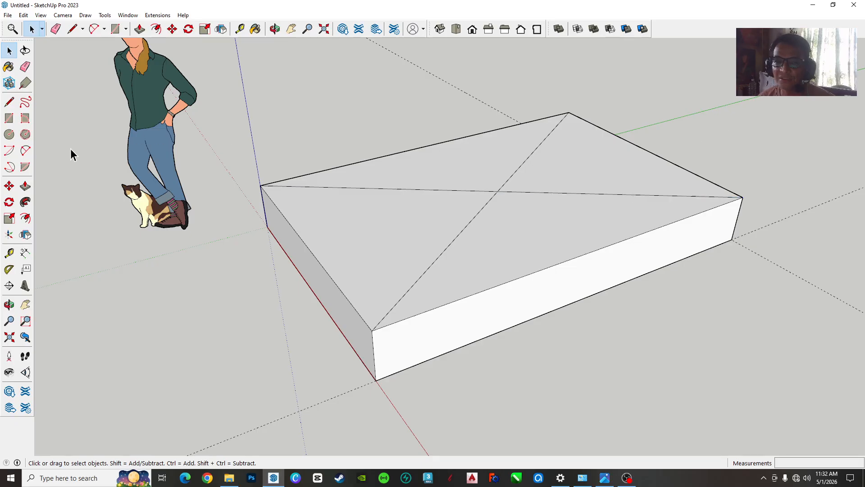
pyautogui.click(9, 103)
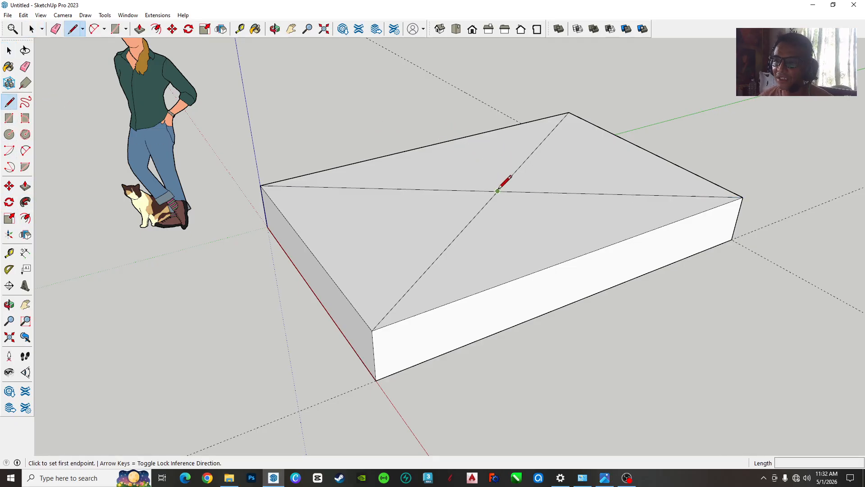
pyautogui.click(497, 191)
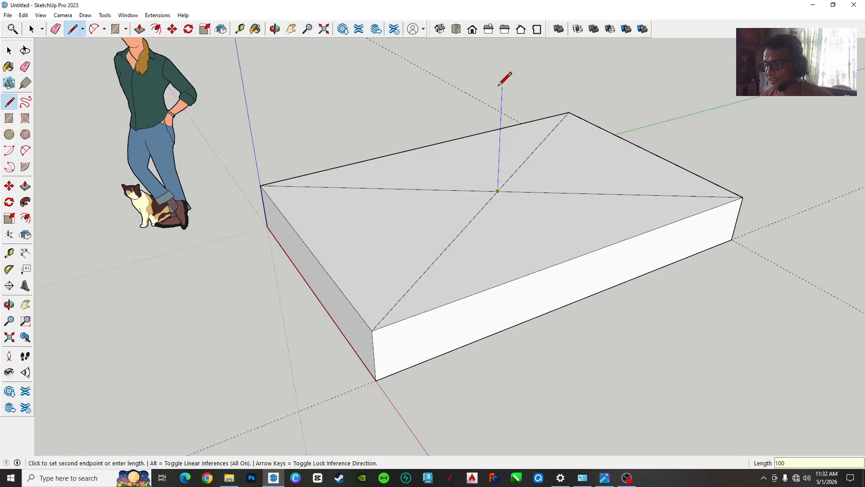
pyautogui.press('Return')
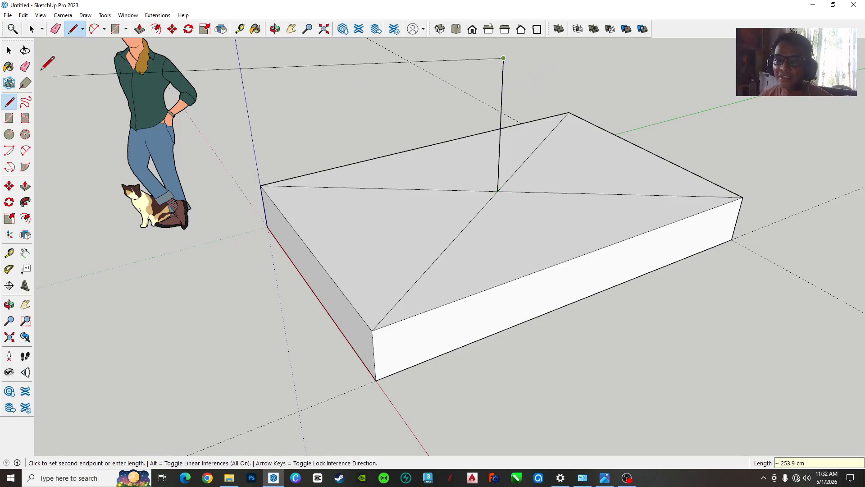
pyautogui.press('space')
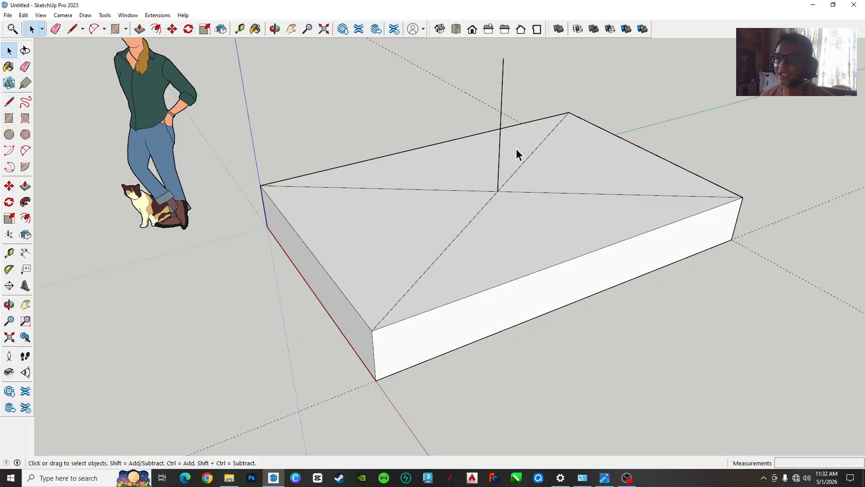
# - Connect the vertical line's upper end with lines to both top corners of the long side opposite the origin
pyautogui.moveTo(515, 149); pyautogui.dragTo(400, 171, button='middle')
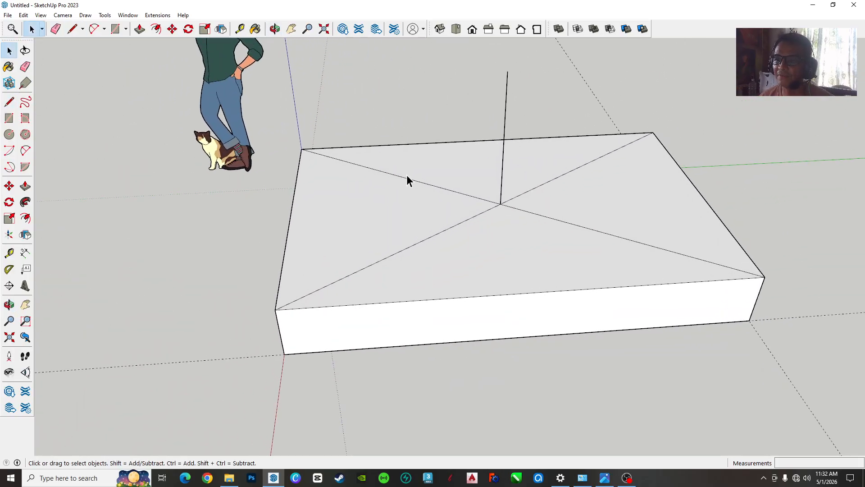
pyautogui.moveTo(257, 143); pyautogui.dragTo(485, 161, button='middle')
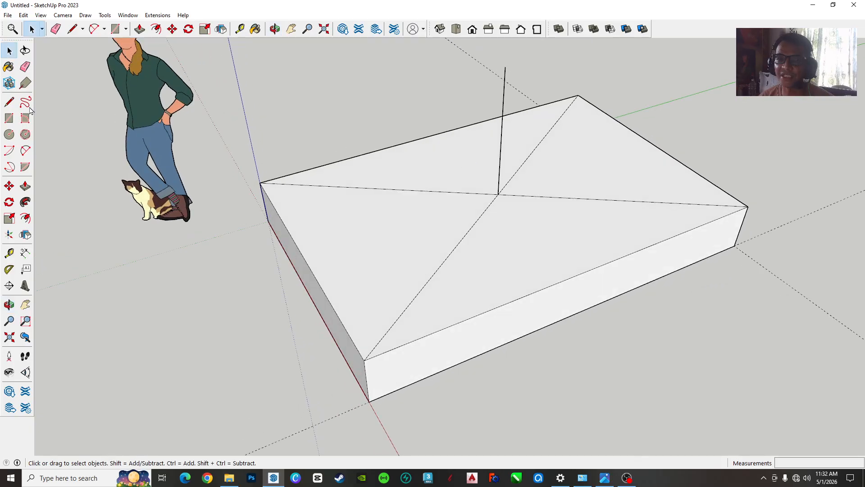
pyautogui.click(10, 106)
pyautogui.click(505, 67)
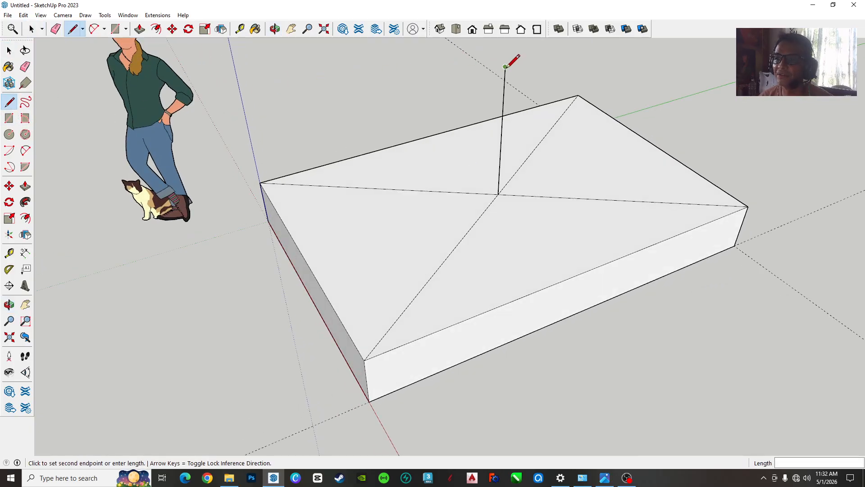
pyautogui.click(365, 358)
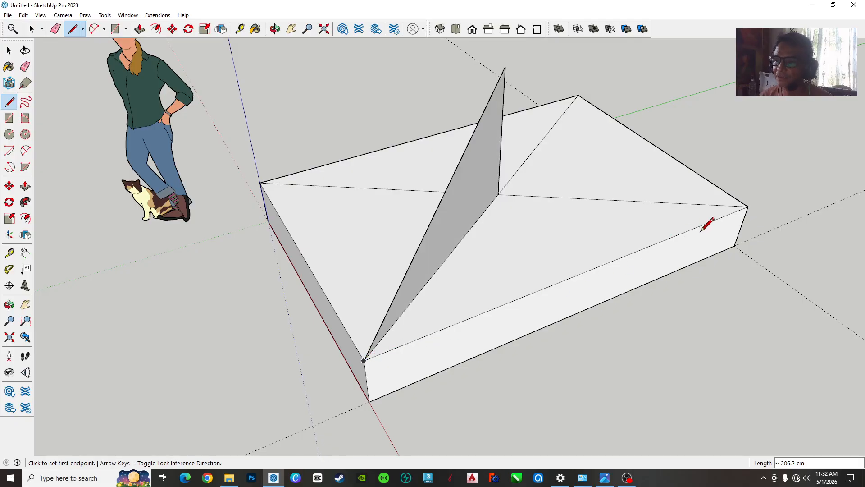
pyautogui.click(749, 206)
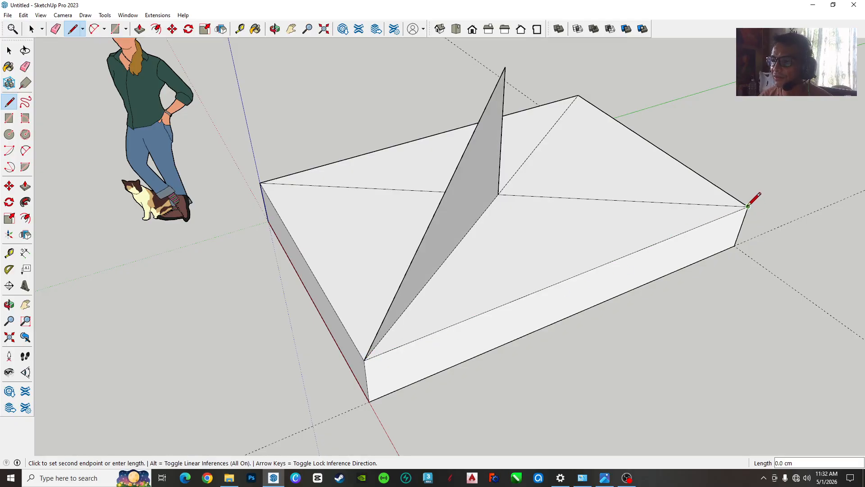
pyautogui.click(505, 67)
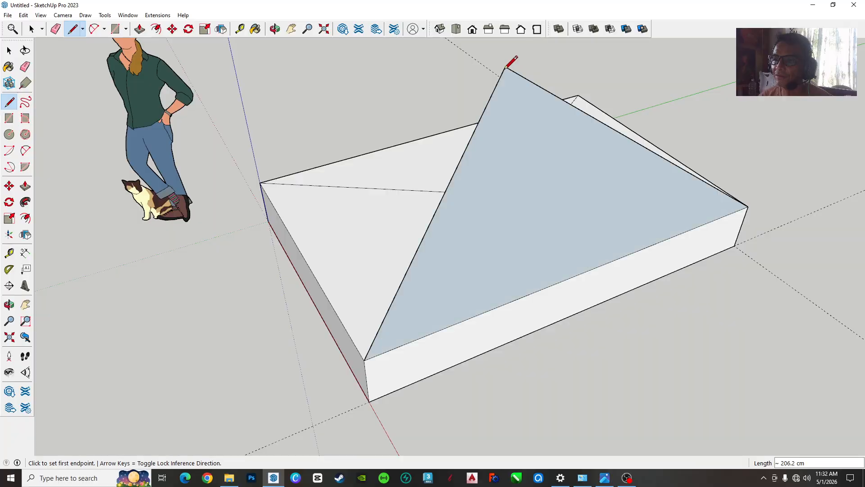
# - Draw lines from the apex to the two remaining top corners of the slab to close the pyramid roof
pyautogui.press('o')
pyautogui.moveTo(499, 150); pyautogui.dragTo(732, 128)
pyautogui.press('l')
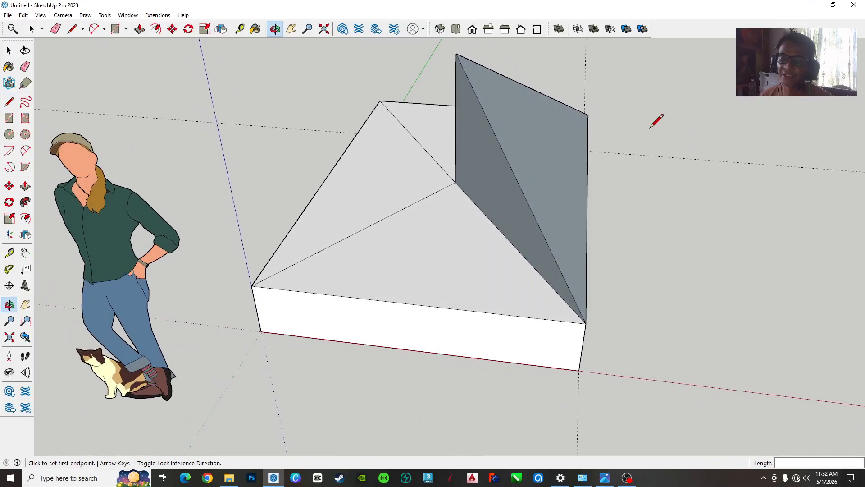
pyautogui.press('o')
pyautogui.moveTo(411, 140)
pyautogui.mouseDown()
pyautogui.moveTo(628, 124)
pyautogui.moveTo(709, 171)
pyautogui.moveTo(351, 153)
pyautogui.moveTo(342, 131)
pyautogui.mouseUp()
pyautogui.press('l')
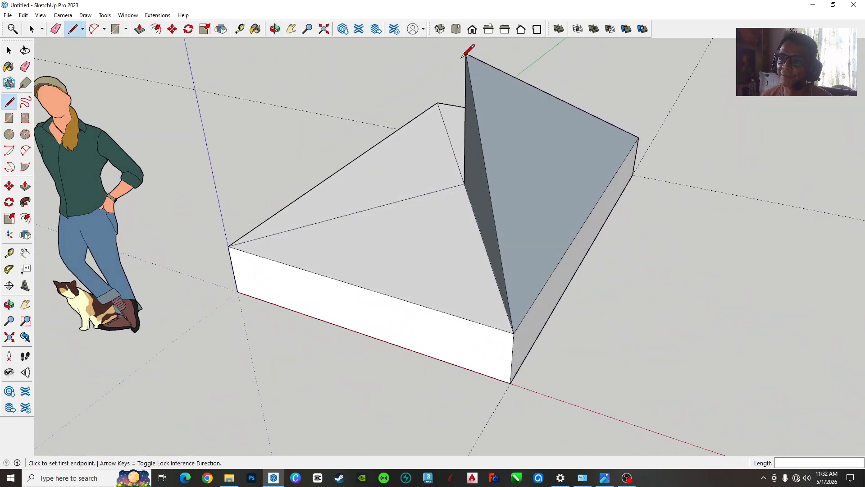
pyautogui.click(466, 54)
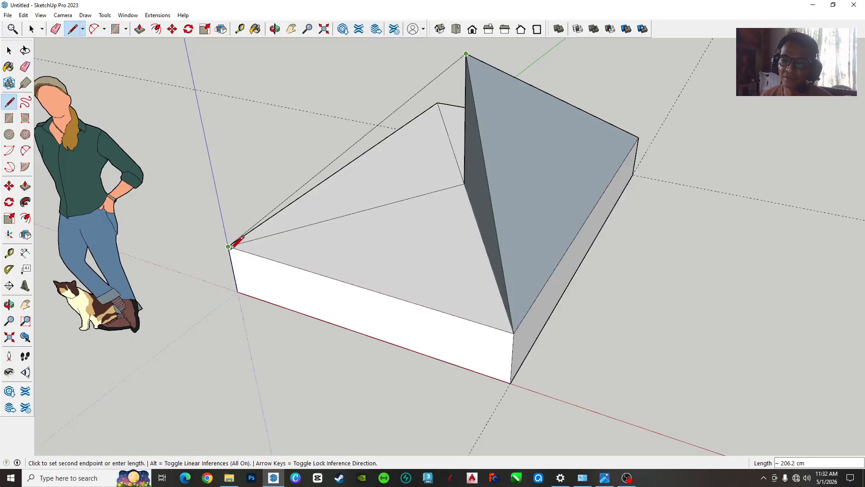
pyautogui.click(229, 246)
pyautogui.moveTo(333, 194); pyautogui.dragTo(499, 150, button='middle')
pyautogui.click(389, 62)
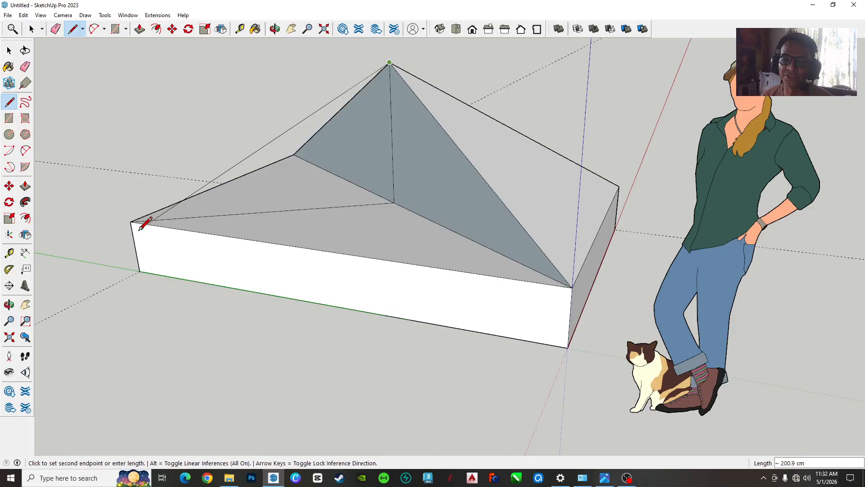
pyautogui.click(130, 221)
# - Examine the pyramid roof and the slab beneath it from several angles
pyautogui.moveTo(202, 203)
pyautogui.mouseDown(button='middle')
pyautogui.moveTo(464, 209)
pyautogui.moveTo(511, 258)
pyautogui.moveTo(255, 234)
pyautogui.moveTo(178, 213)
pyautogui.mouseUp(button='middle')
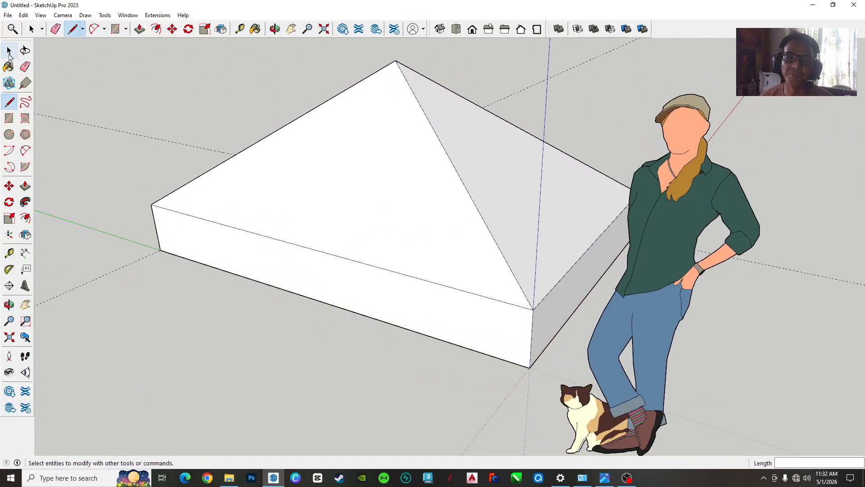
pyautogui.moveTo(486, 155)
pyautogui.mouseDown(button='middle')
pyautogui.moveTo(295, 188)
pyautogui.moveTo(383, 216)
pyautogui.moveTo(451, 252)
pyautogui.mouseUp(button='middle')
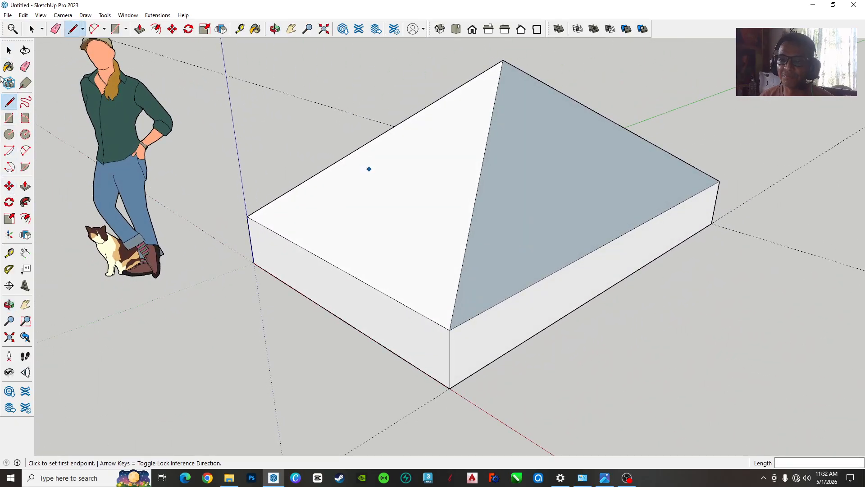
pyautogui.press('space')
pyautogui.scroll(-2, 478, 230)
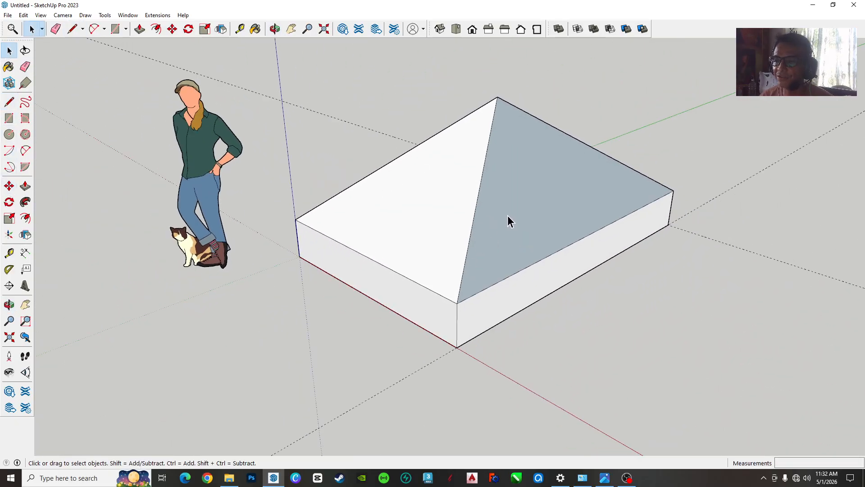
pyautogui.moveTo(533, 264); pyautogui.dragTo(538, 211, button='middle')
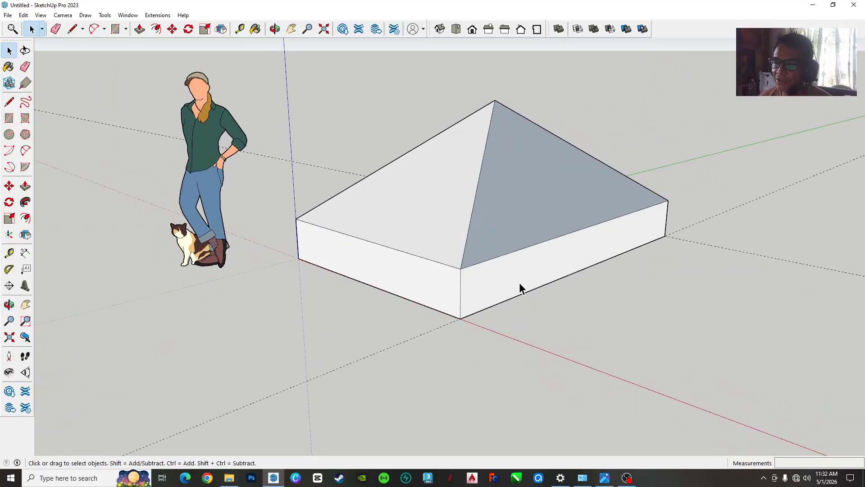
pyautogui.moveTo(491, 190); pyautogui.dragTo(453, 299, button='middle')
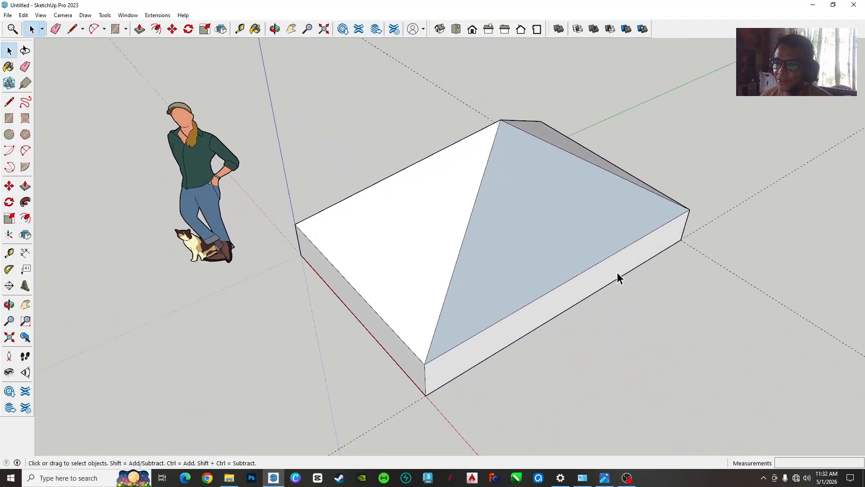
pyautogui.moveTo(618, 276); pyautogui.dragTo(761, 218, button='middle')
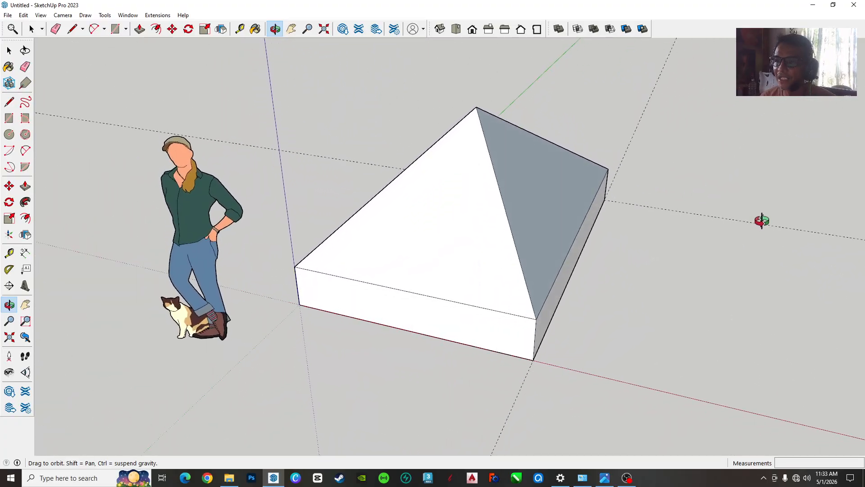
pyautogui.moveTo(499, 206); pyautogui.dragTo(304, 185, button='middle')
# - Delete the scale figure of the woman and cat standing beside the model
pyautogui.click(262, 207)
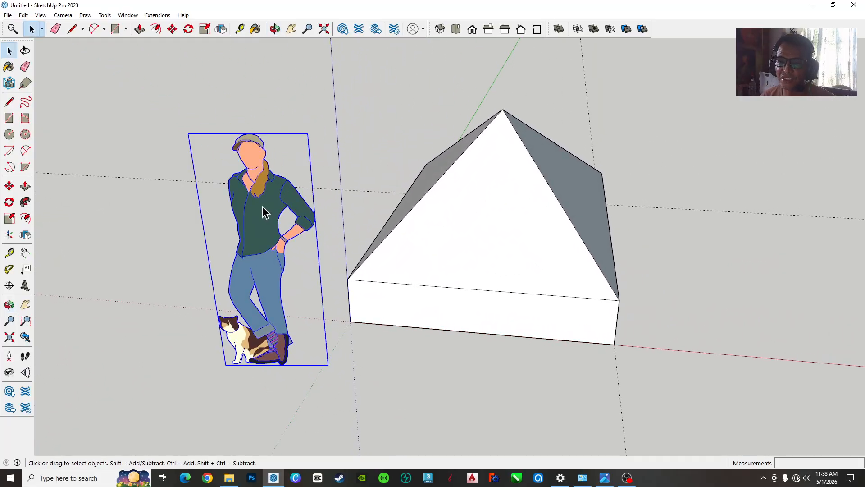
pyautogui.press('Delete')
pyautogui.moveTo(406, 225); pyautogui.dragTo(386, 228, button='middle')
pyautogui.moveTo(498, 220); pyautogui.dragTo(440, 209, button='middle')
pyautogui.moveTo(521, 223); pyautogui.dragTo(413, 282, button='middle')
# - Show the Roofing material collection and pick the reddish-brown barrel clay tile for painting
pyautogui.click(8, 67)
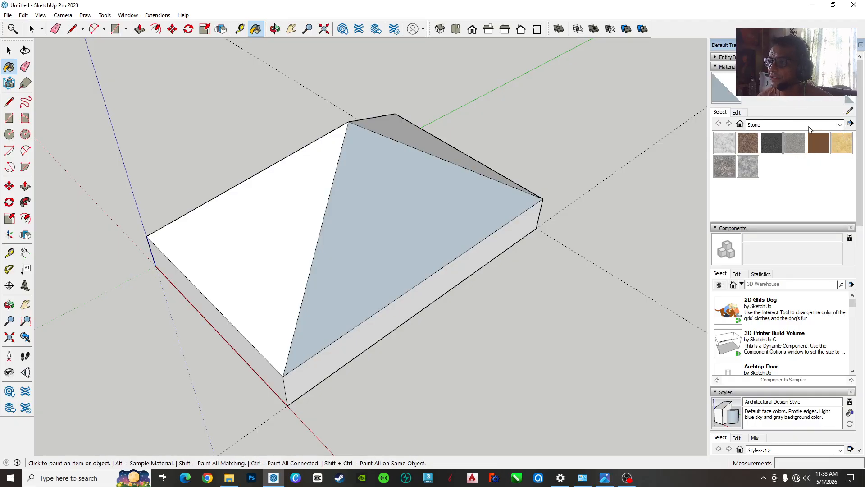
pyautogui.click(716, 68)
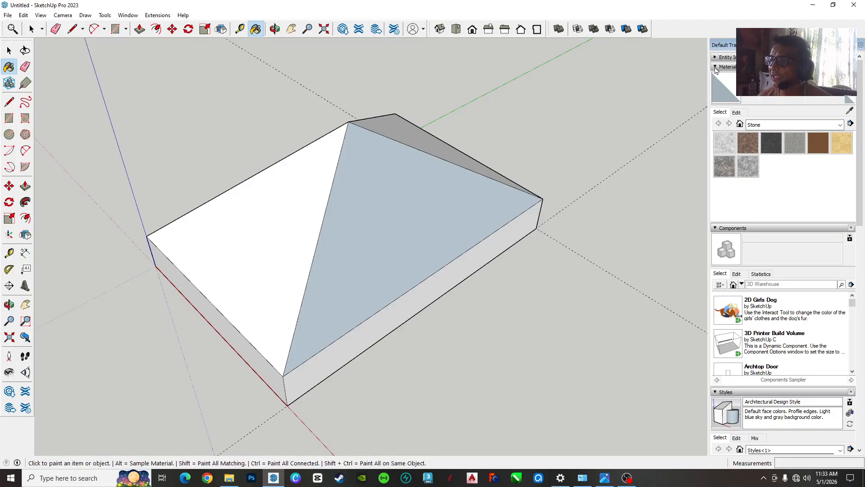
pyautogui.click(716, 67)
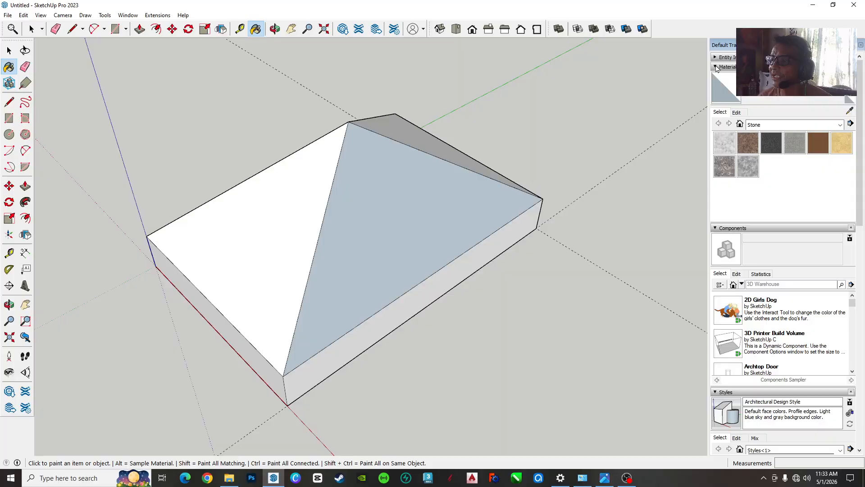
pyautogui.click(840, 125)
pyautogui.click(721, 114)
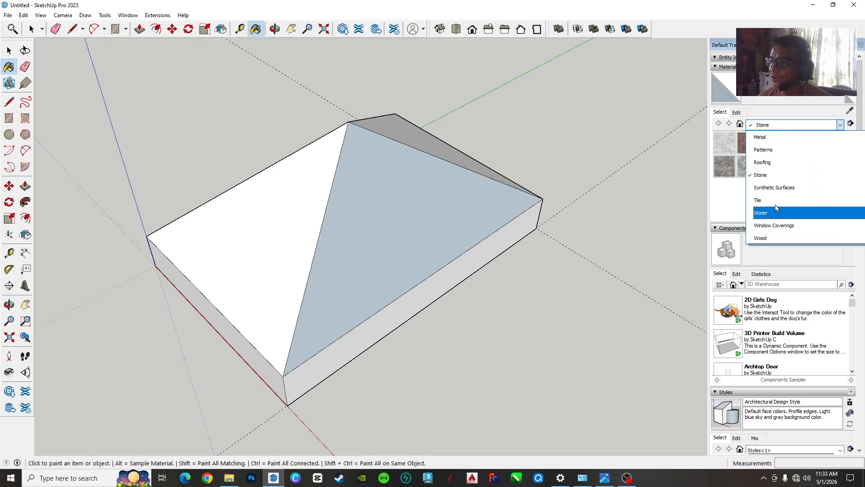
pyautogui.click(775, 164)
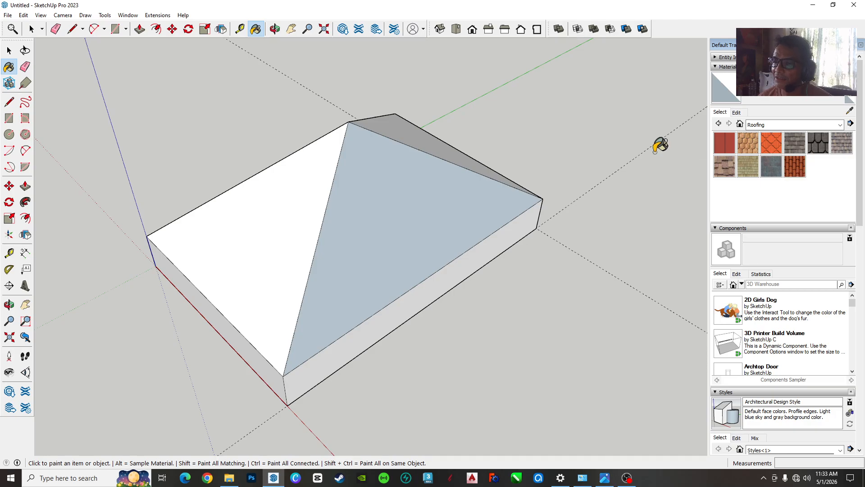
pyautogui.click(802, 175)
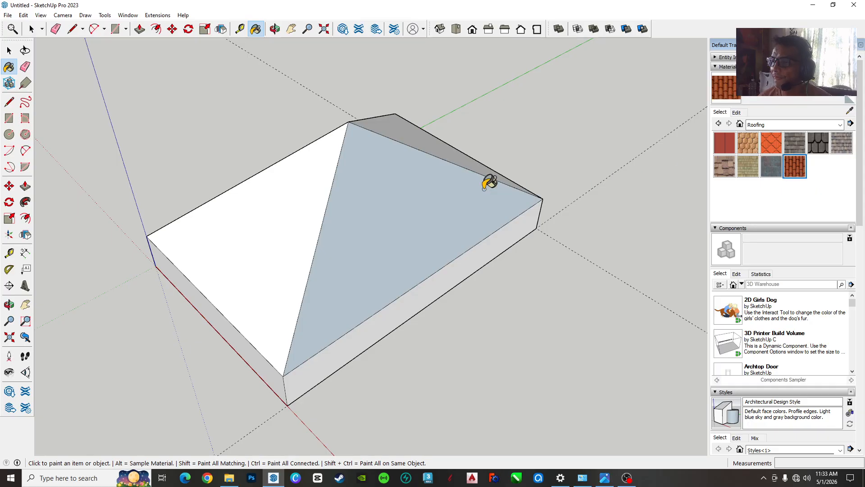
# - Paint all four sloping faces of the pyramid roof with the reddish-brown barrel clay tile
pyautogui.click(395, 205)
pyautogui.moveTo(400, 202)
pyautogui.mouseDown(button='middle')
pyautogui.moveTo(387, 205)
pyautogui.moveTo(569, 207)
pyautogui.moveTo(458, 180)
pyautogui.moveTo(545, 195)
pyautogui.moveTo(348, 190)
pyautogui.mouseUp(button='middle')
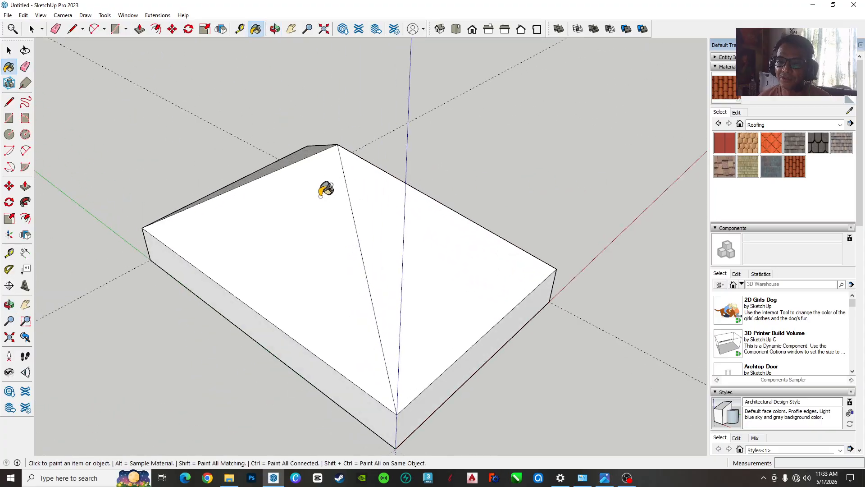
pyautogui.click(326, 191)
pyautogui.click(430, 224)
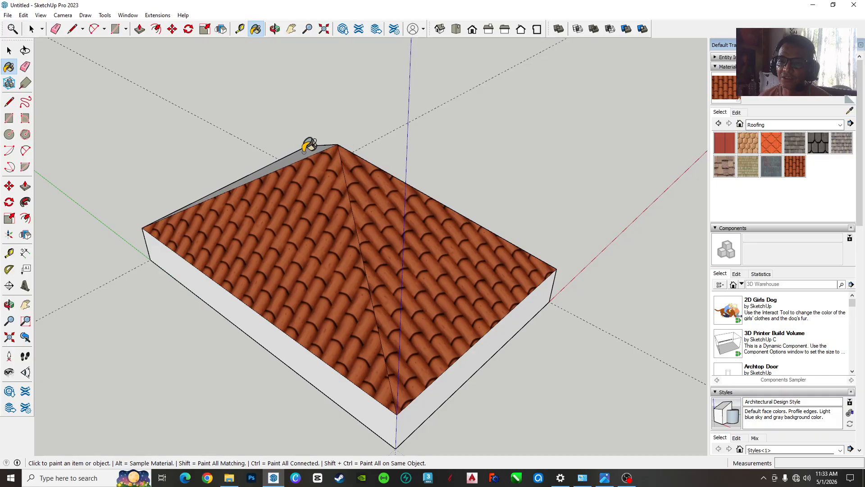
pyautogui.click(308, 150)
pyautogui.moveTo(500, 152)
pyautogui.mouseDown(button='middle')
pyautogui.moveTo(359, 200)
pyautogui.moveTo(75, 160)
pyautogui.mouseUp(button='middle')
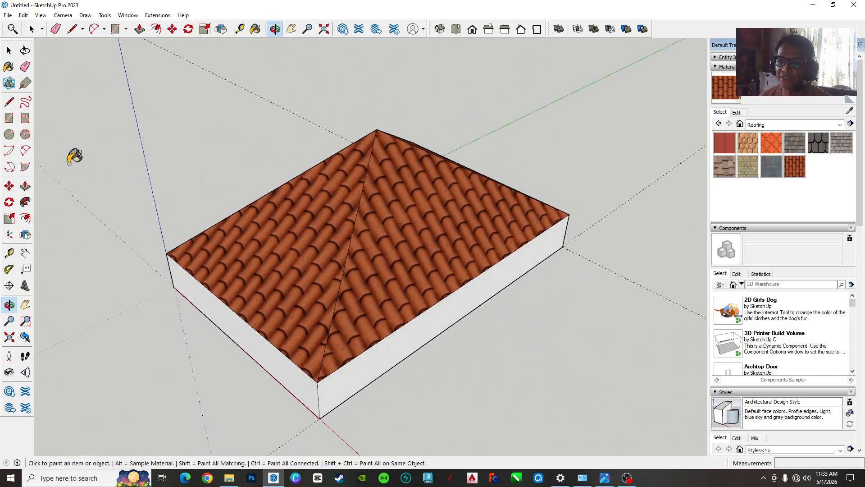
# - Try to scale the tiled roof face on the long side opposite the origin from the apex grip
pyautogui.click(9, 51)
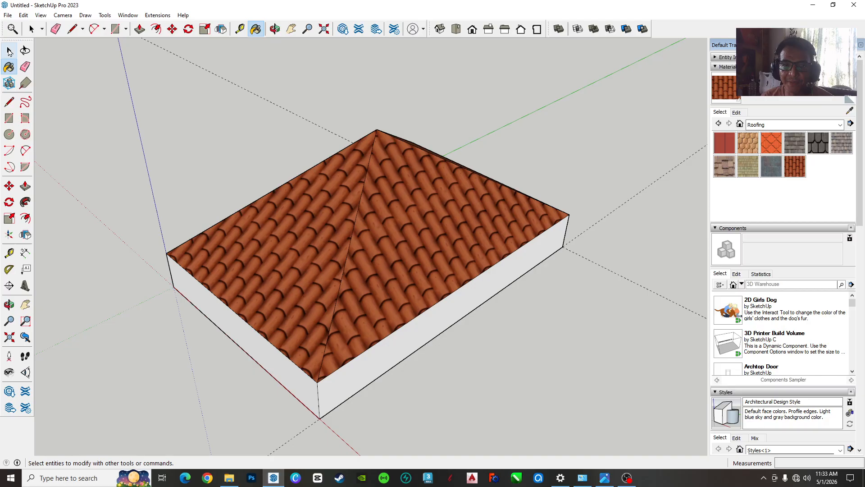
pyautogui.click(386, 202)
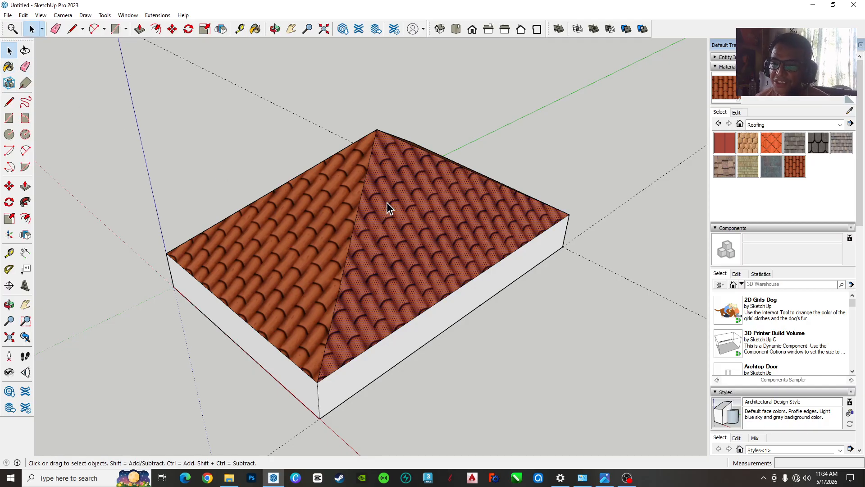
pyautogui.scroll(2, 356, 232)
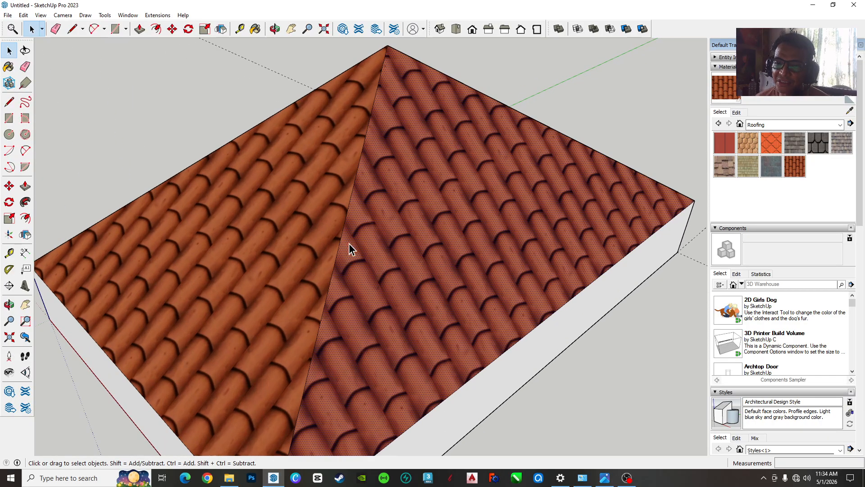
pyautogui.scroll(-2, 349, 234)
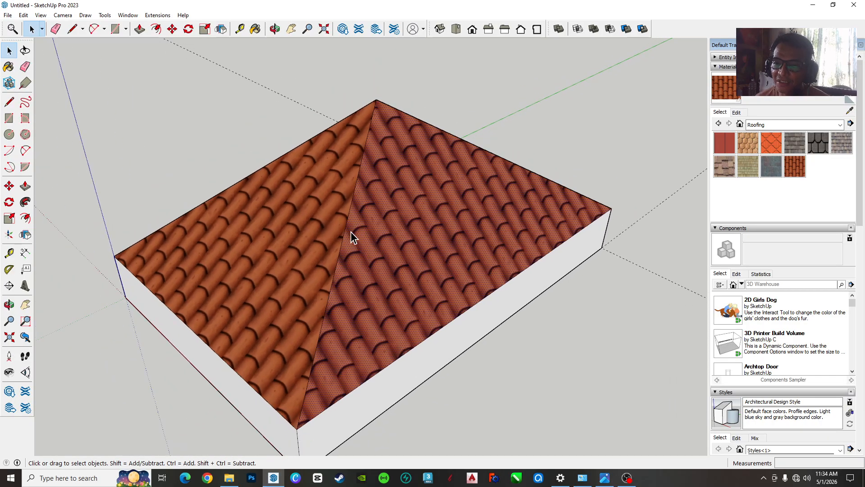
pyautogui.click(7, 219)
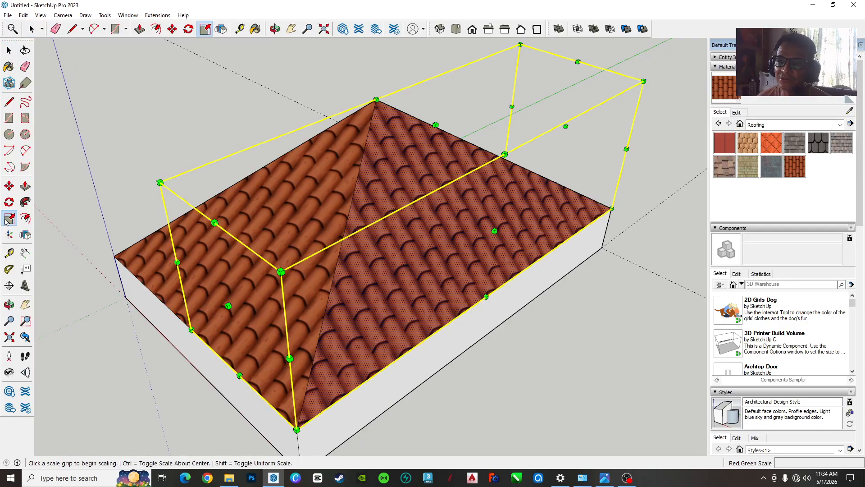
pyautogui.click(377, 100)
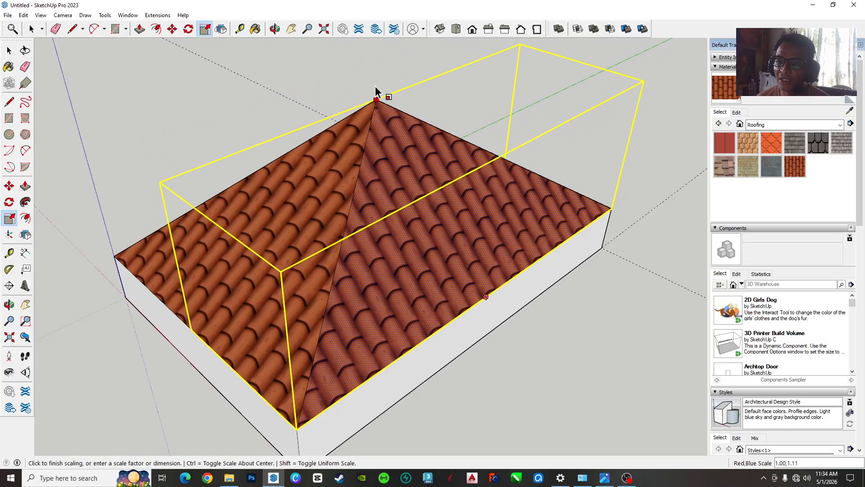
pyautogui.click(381, 99)
pyautogui.hotkey('ctrl', 'z')
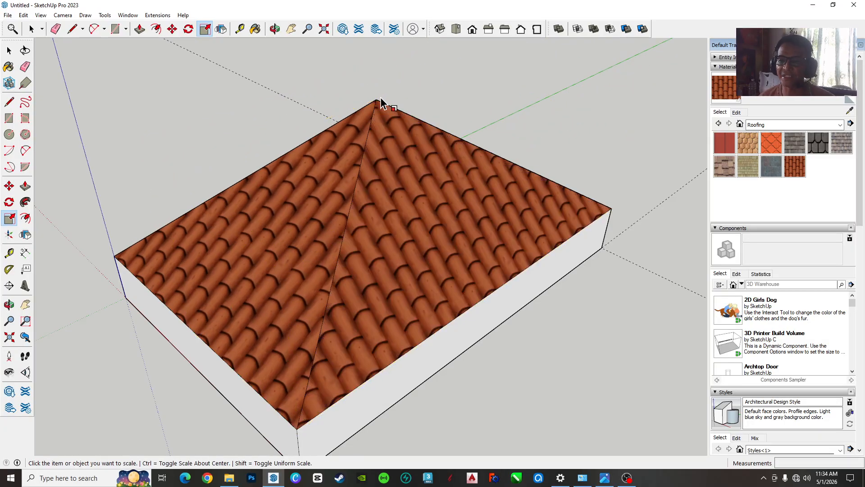
pyautogui.click(10, 51)
# - Undo the tile painting on the roof faces and the deletion of the scale figure
pyautogui.scroll(-3, 333, 163)
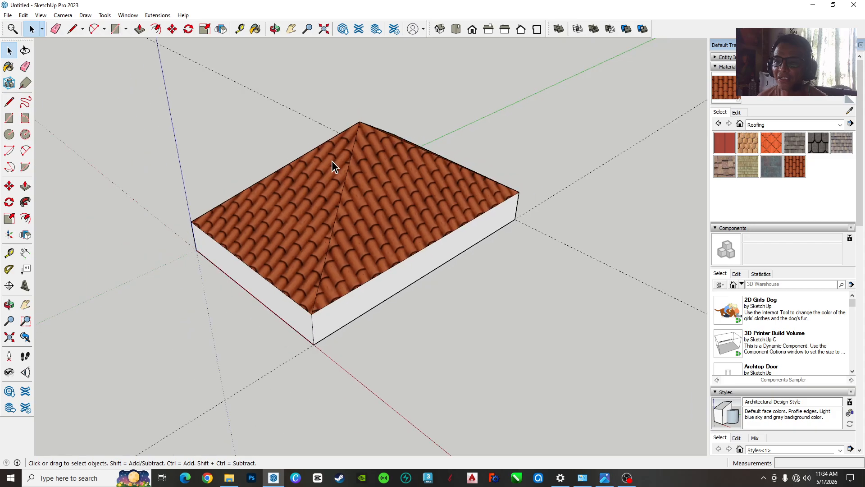
pyautogui.moveTo(332, 164); pyautogui.dragTo(358, 146, button='middle')
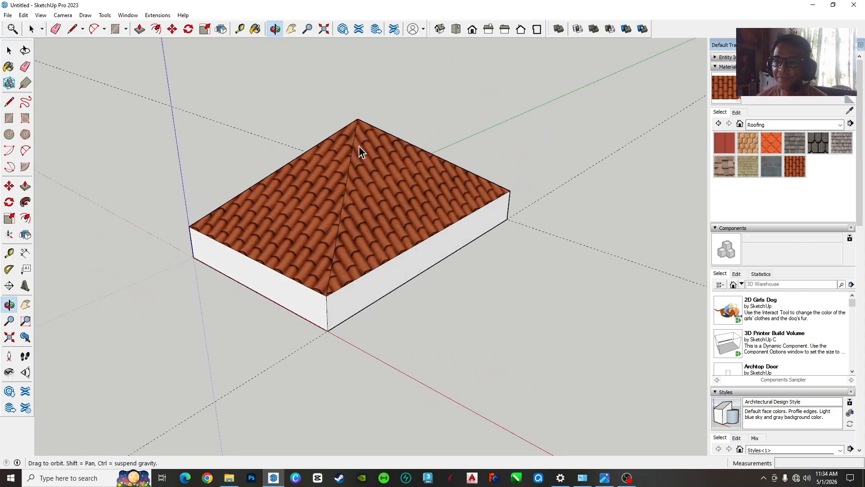
pyautogui.scroll(3, 373, 215)
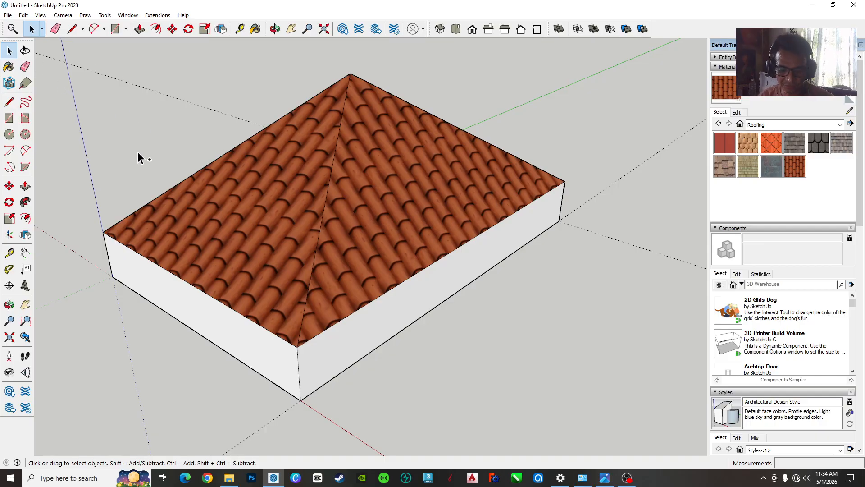
pyautogui.hotkey('ctrl', 'z')
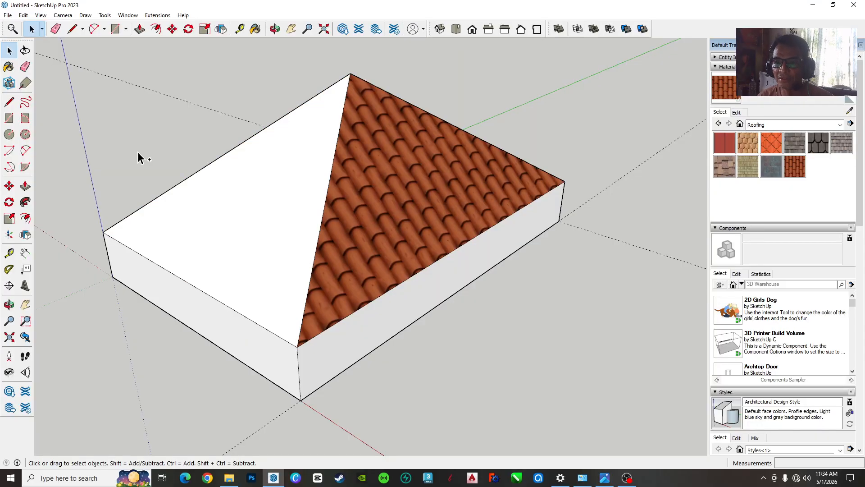
pyautogui.hotkey('ctrl', 'z')
# - Select the entire connected slab and pyramid roof and make it a group
pyautogui.moveTo(298, 176); pyautogui.dragTo(361, 172, button='middle')
pyautogui.tripleClick(360, 172)
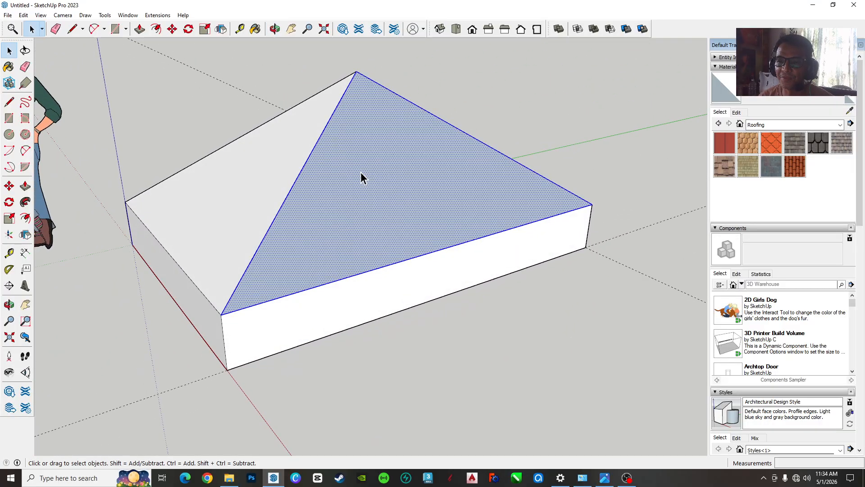
pyautogui.rightClick(360, 172)
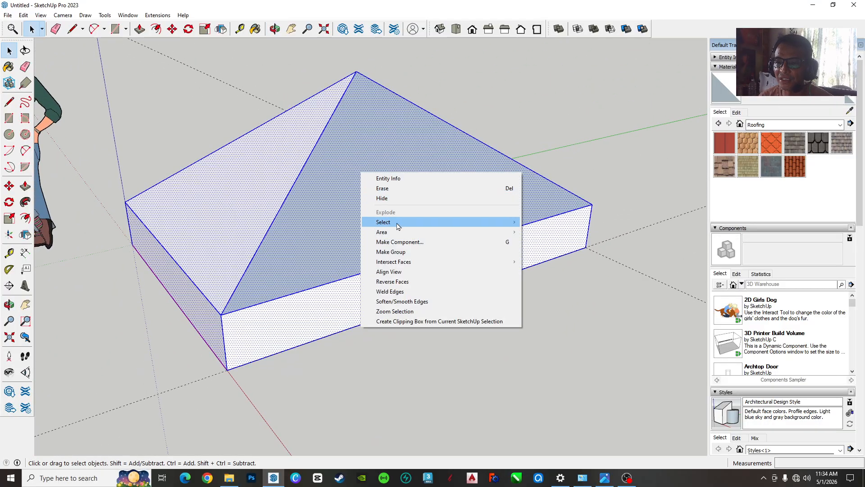
pyautogui.click(391, 252)
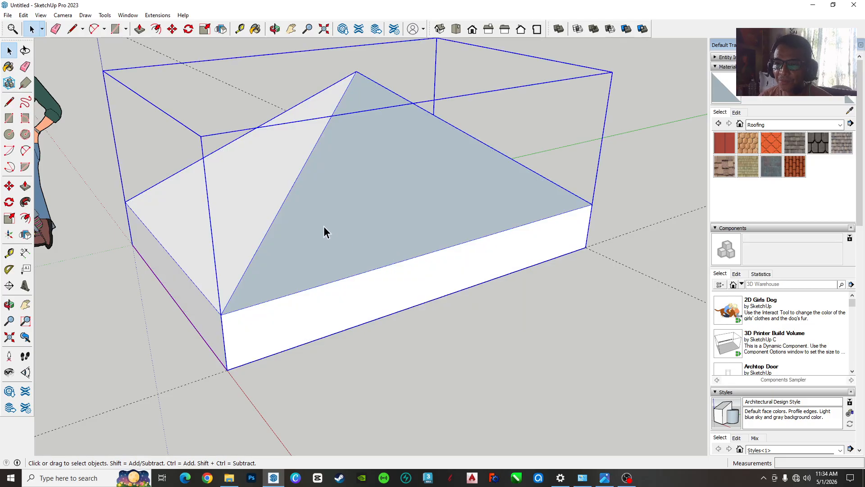
pyautogui.click(135, 160)
# - Trace the triangular roof face on the long side opposite the origin with lines from the apex through both lower corners and back
pyautogui.moveTo(182, 136); pyautogui.dragTo(232, 149, button='middle')
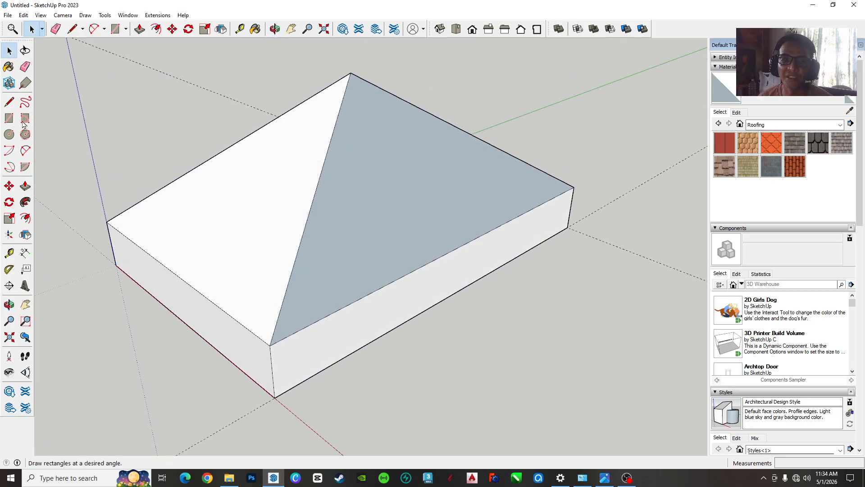
pyautogui.click(9, 102)
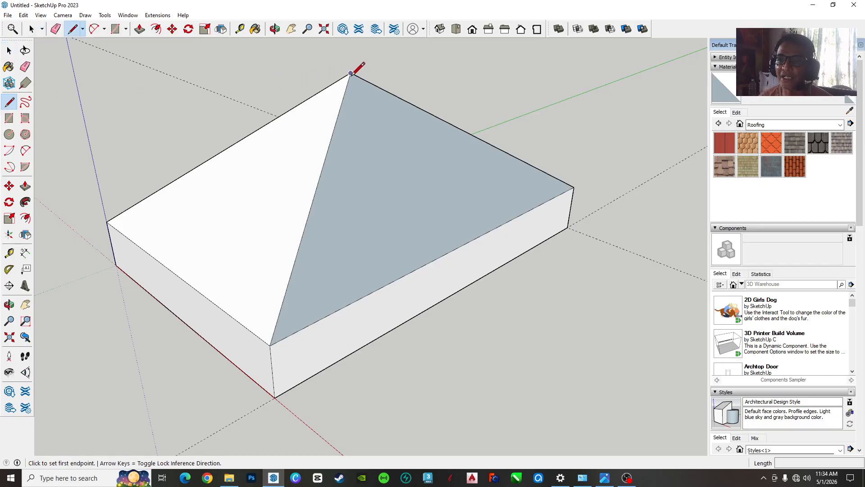
pyautogui.click(269, 345)
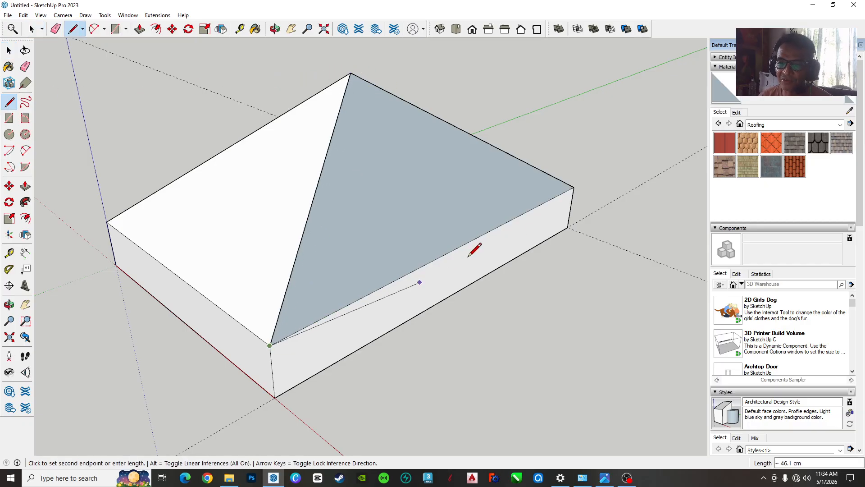
pyautogui.click(574, 187)
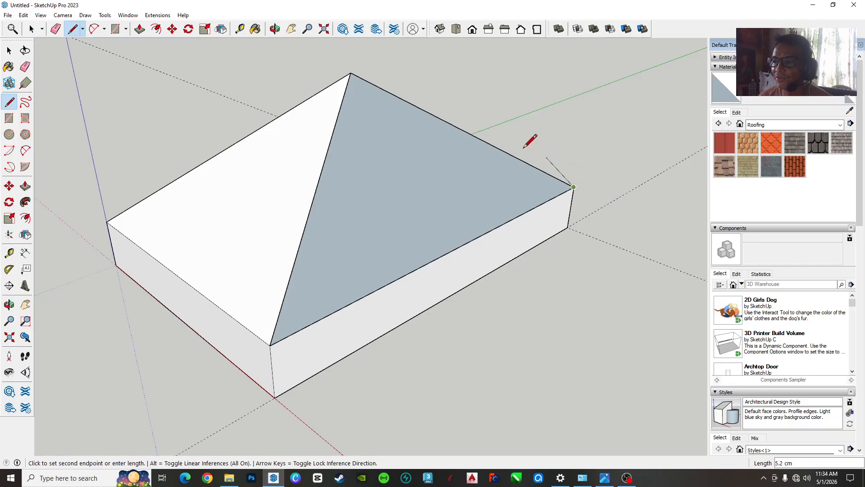
pyautogui.click(352, 74)
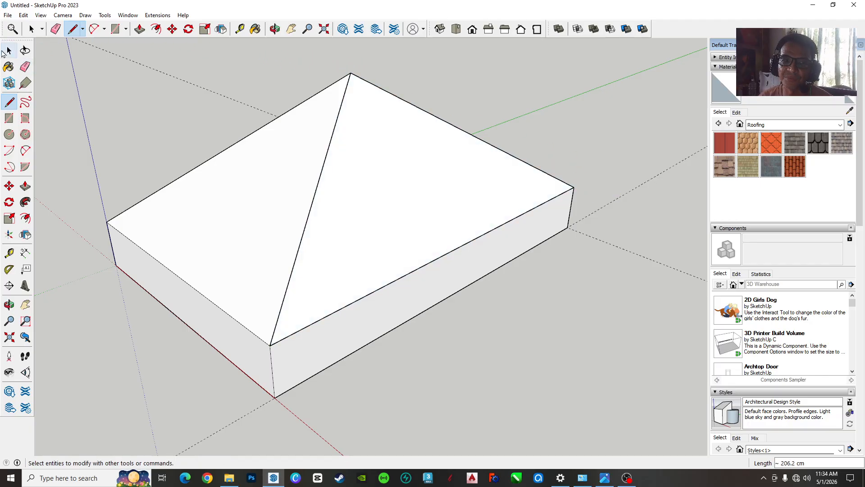
pyautogui.click(5, 51)
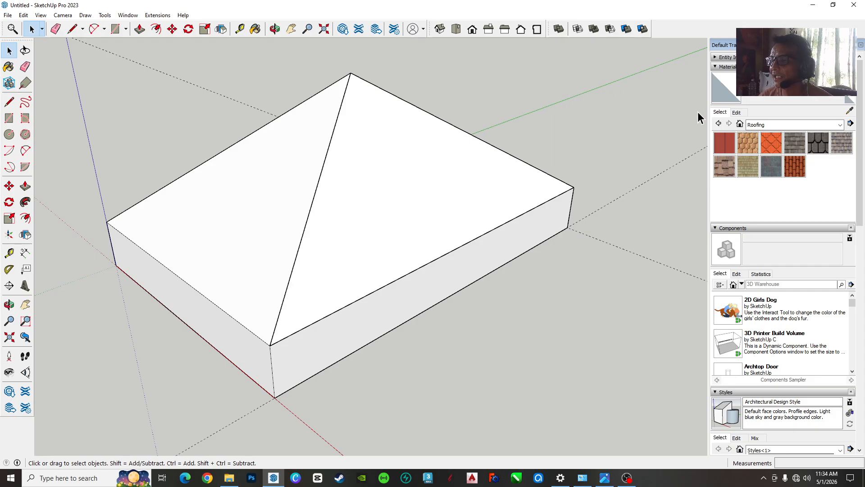
# - Paint the traced triangular roof face with the reddish-brown barrel clay tile from the Roofing collection
pyautogui.click(794, 166)
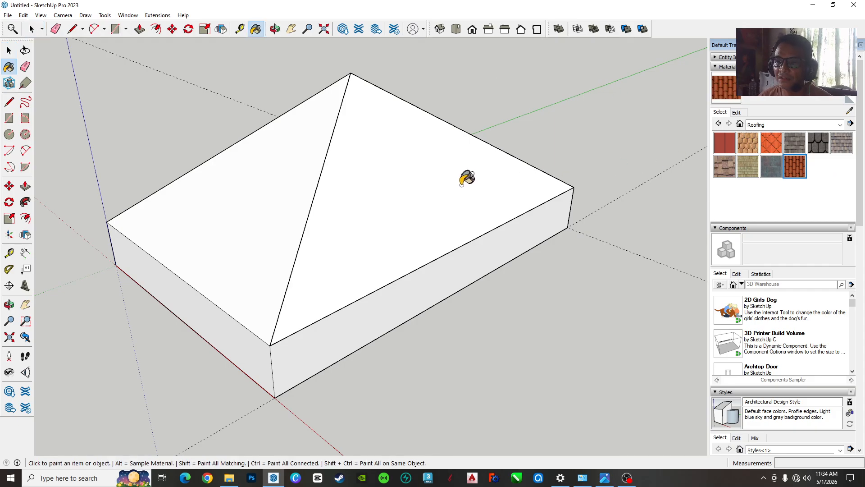
pyautogui.click(467, 178)
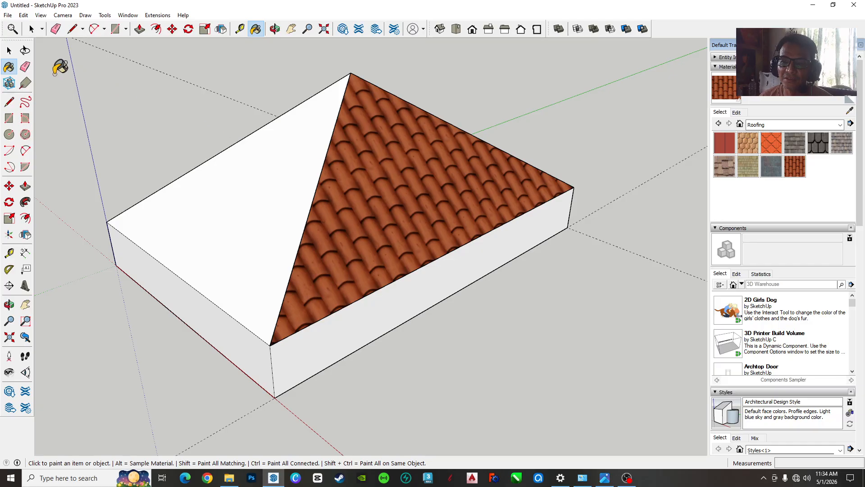
pyautogui.click(9, 51)
# - Adjust the tile texture's position on the painted triangular roof face by shifting its scale/shear pin, and accept the placement
pyautogui.click(396, 155)
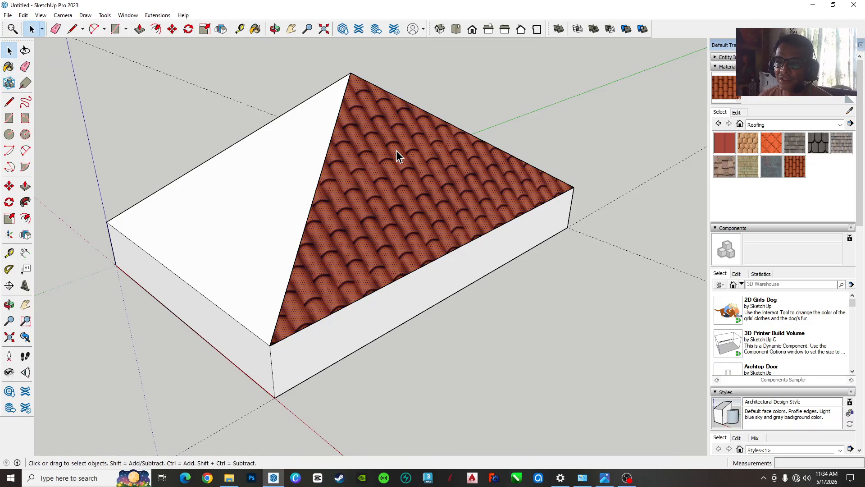
pyautogui.rightClick(396, 155)
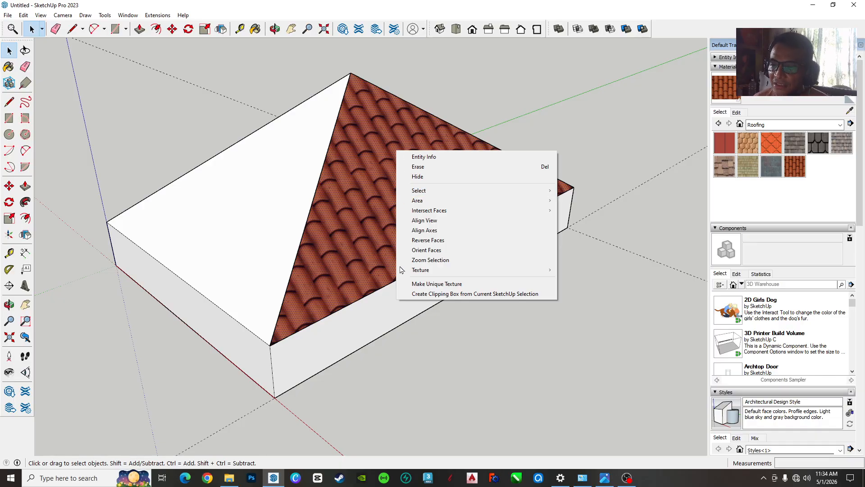
pyautogui.moveTo(415, 270)
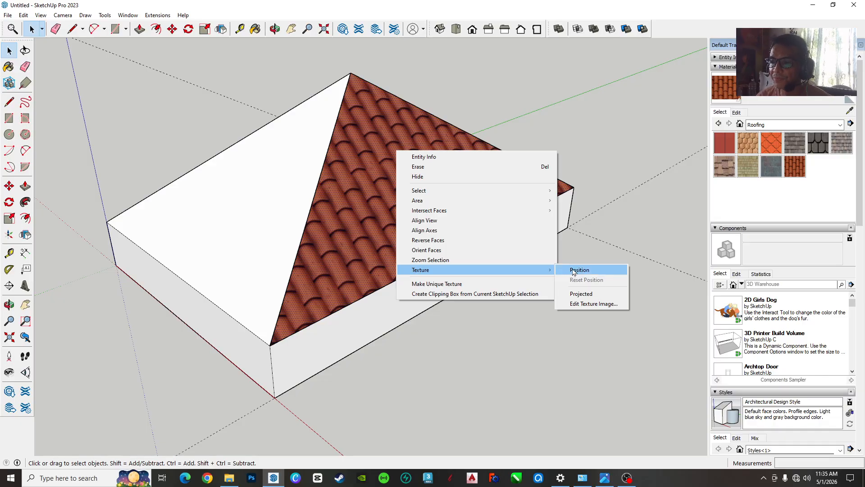
pyautogui.click(573, 270)
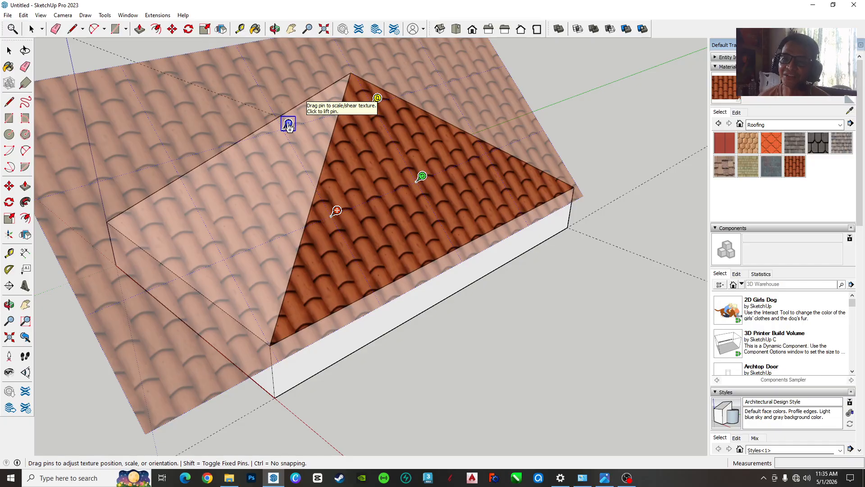
pyautogui.moveTo(288, 126); pyautogui.dragTo(261, 109)
pyautogui.press('Return')
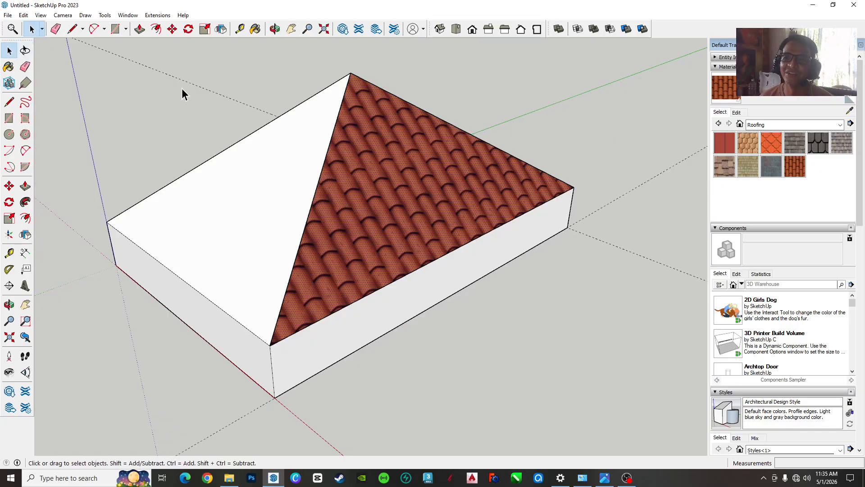
# - Undo the clay tile painting on the triangular roof face
pyautogui.moveTo(376, 128); pyautogui.dragTo(316, 145, button='middle')
pyautogui.moveTo(317, 198); pyautogui.dragTo(428, 183, button='middle')
pyautogui.scroll(-3, 423, 179)
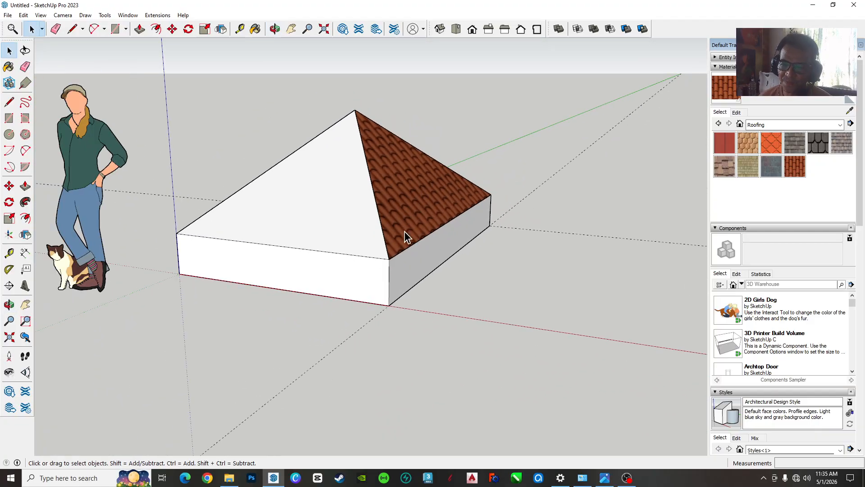
pyautogui.moveTo(404, 231); pyautogui.dragTo(367, 304, button='middle')
pyautogui.scroll(4, 366, 302)
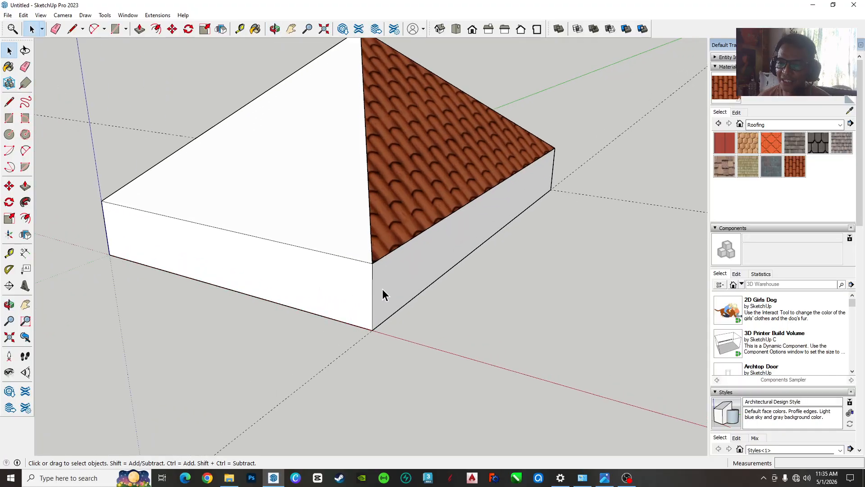
pyautogui.moveTo(404, 257)
pyautogui.mouseDown(button='middle')
pyautogui.moveTo(396, 257)
pyautogui.moveTo(502, 219)
pyautogui.moveTo(485, 216)
pyautogui.moveTo(414, 256)
pyautogui.mouseUp(button='middle')
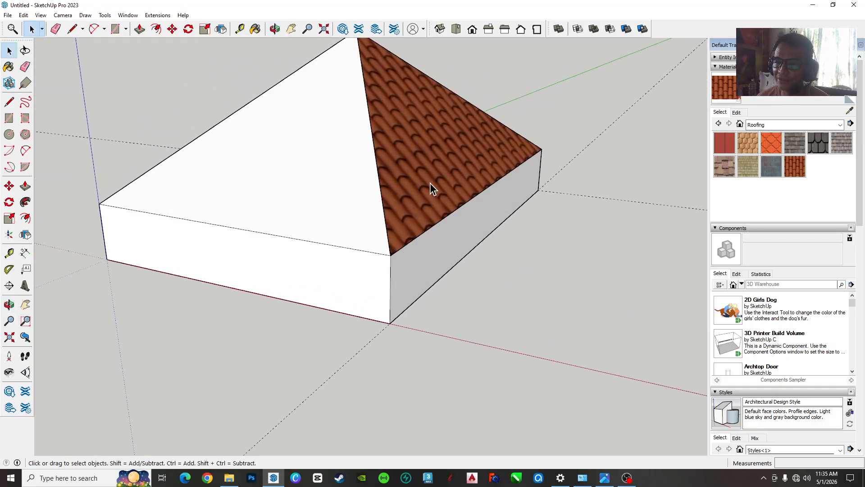
pyautogui.hotkey('ctrl', 'z')
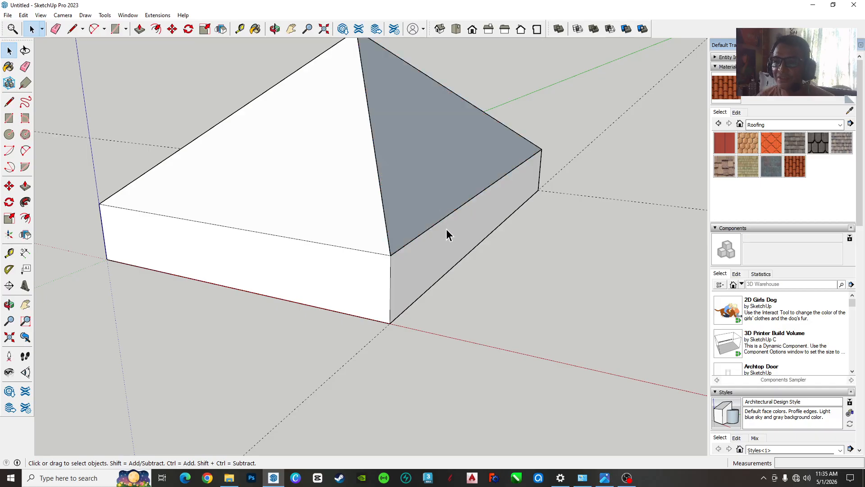
# - Place a vertical guide on the slab's short side face, 20 cm in from the corner edge beside the bare roof triangle
pyautogui.moveTo(446, 232); pyautogui.dragTo(503, 231, button='middle')
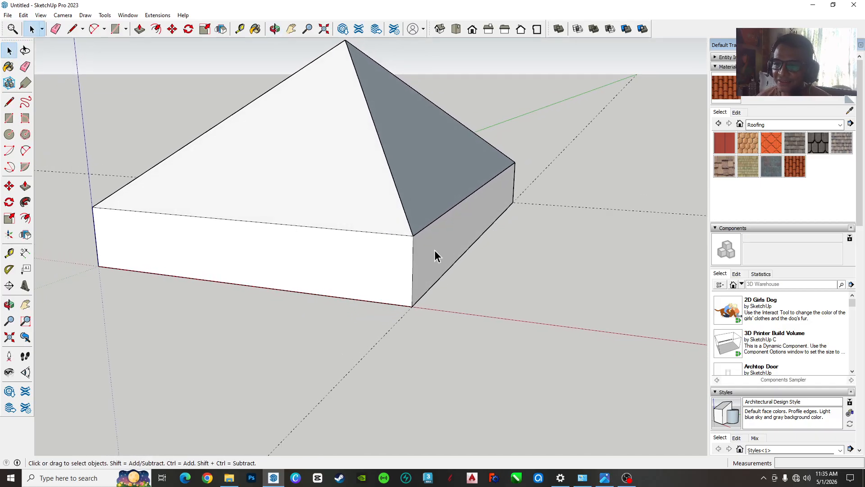
pyautogui.moveTo(435, 251); pyautogui.dragTo(495, 212, button='middle')
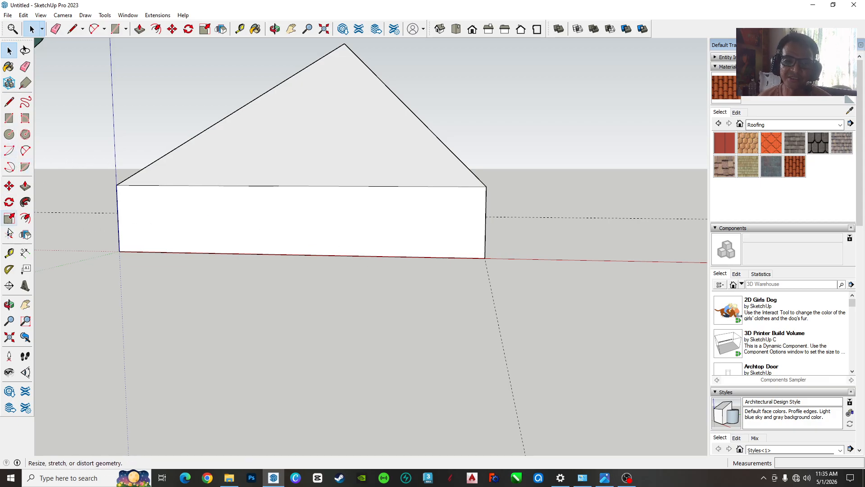
pyautogui.click(9, 252)
pyautogui.click(485, 222)
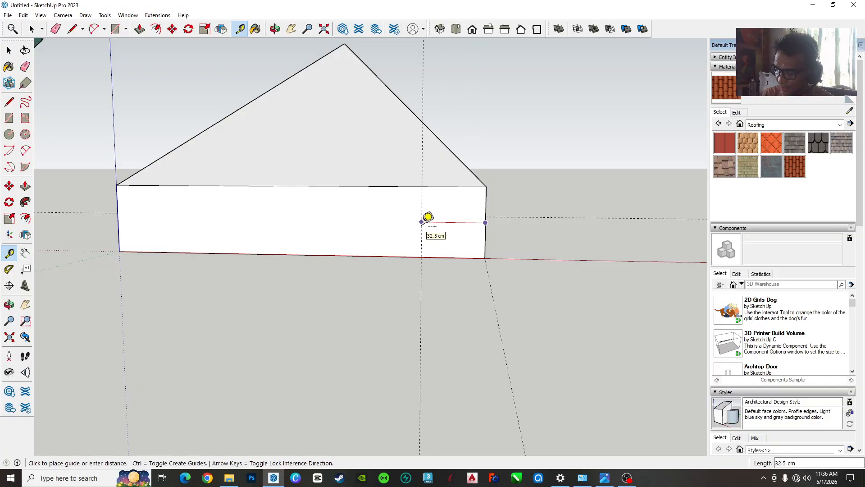
pyautogui.press('Return')
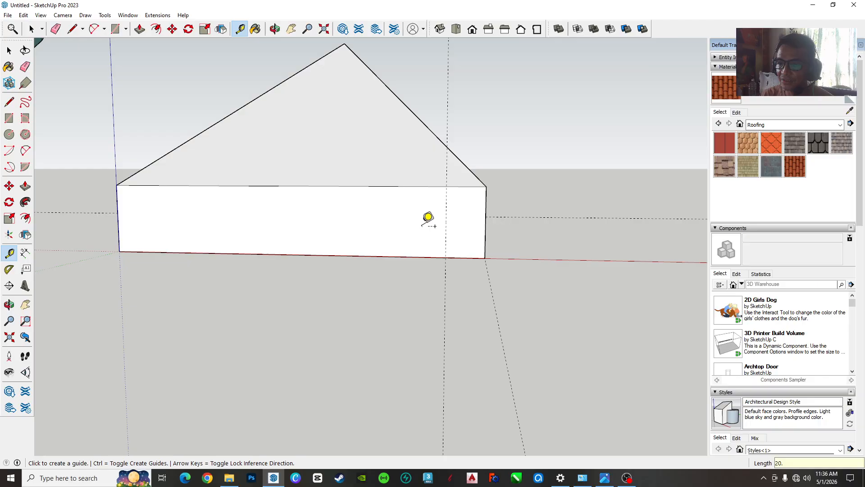
# - Measure the height of the slab's short side face from its upper edge to its lower edge
pyautogui.press('o')
pyautogui.moveTo(421, 236)
pyautogui.mouseDown()
pyautogui.moveTo(378, 247)
pyautogui.moveTo(407, 238)
pyautogui.mouseUp()
pyautogui.press('t')
pyautogui.scroll(3, 455, 225)
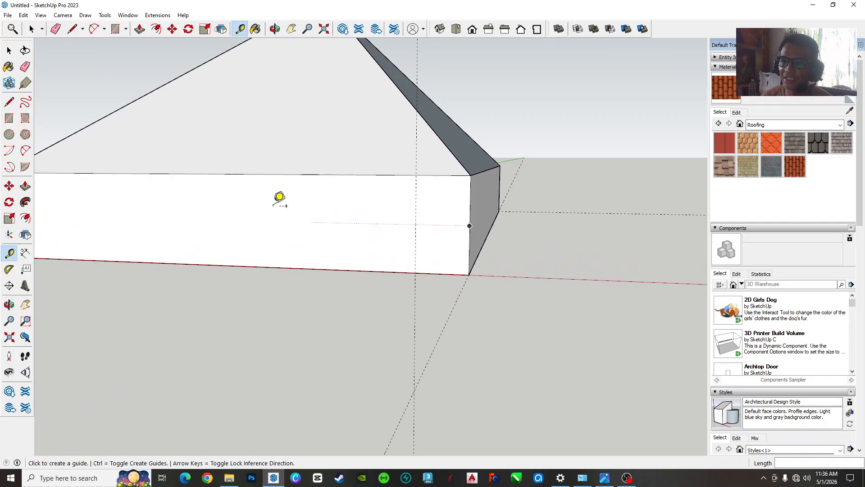
pyautogui.click(9, 51)
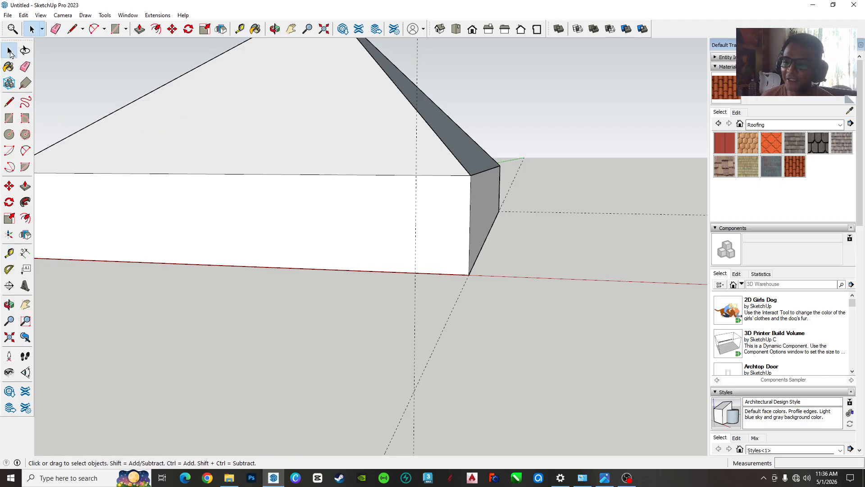
pyautogui.press('o')
pyautogui.moveTo(365, 188); pyautogui.dragTo(442, 198)
pyautogui.press('space')
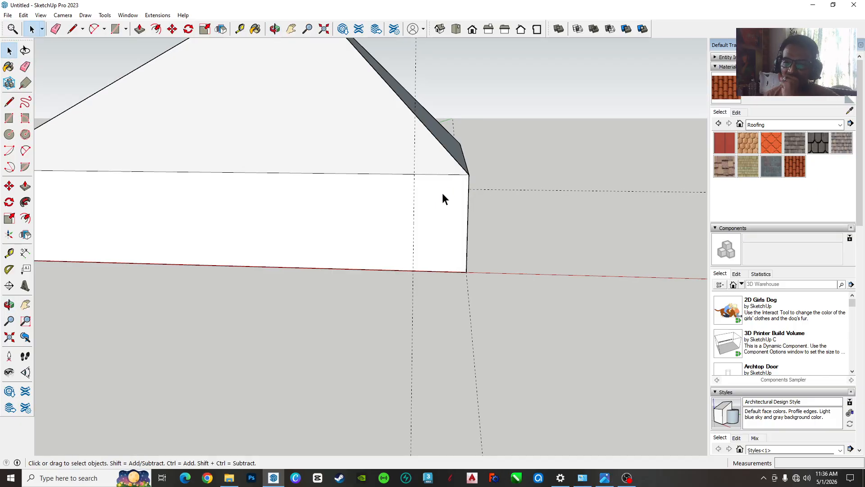
pyautogui.moveTo(453, 213); pyautogui.dragTo(422, 215, button='middle')
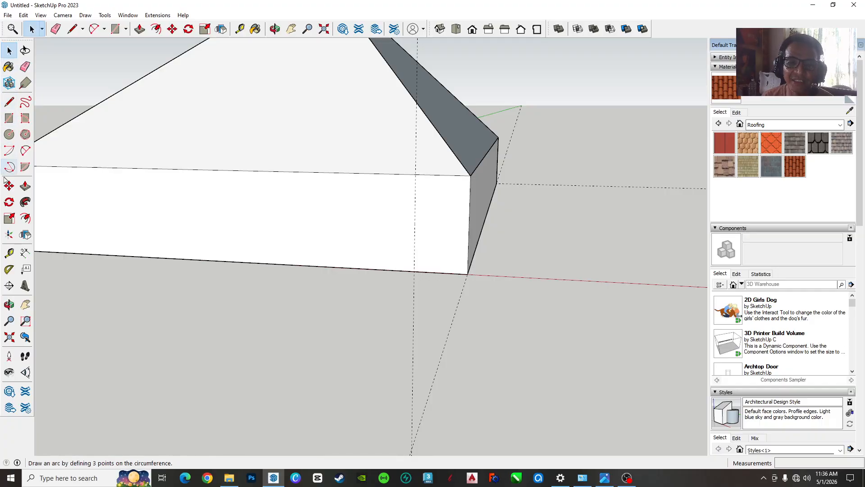
pyautogui.click(10, 254)
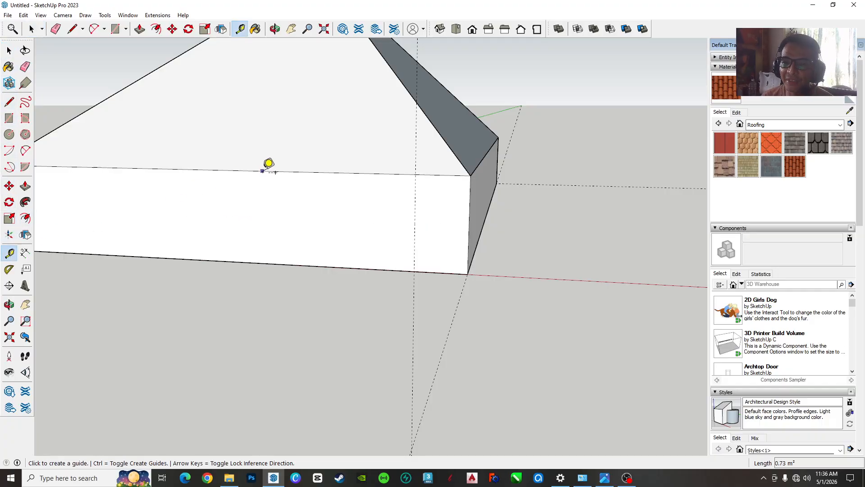
pyautogui.click(262, 171)
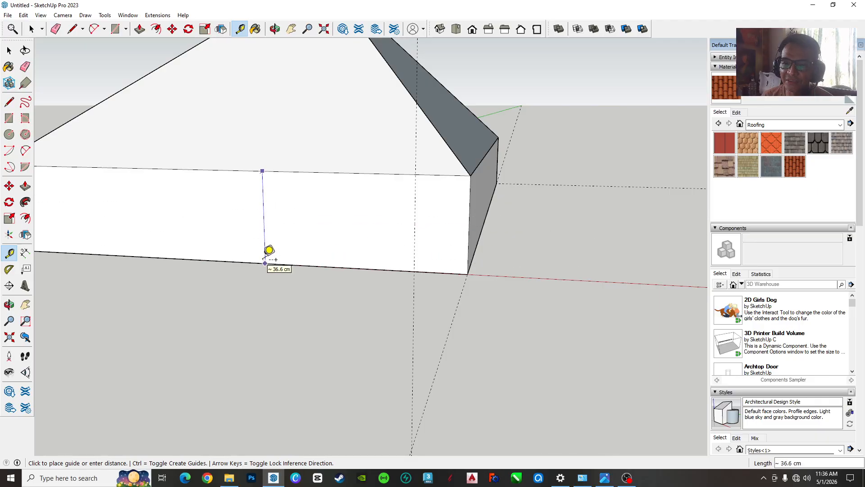
pyautogui.press('Escape')
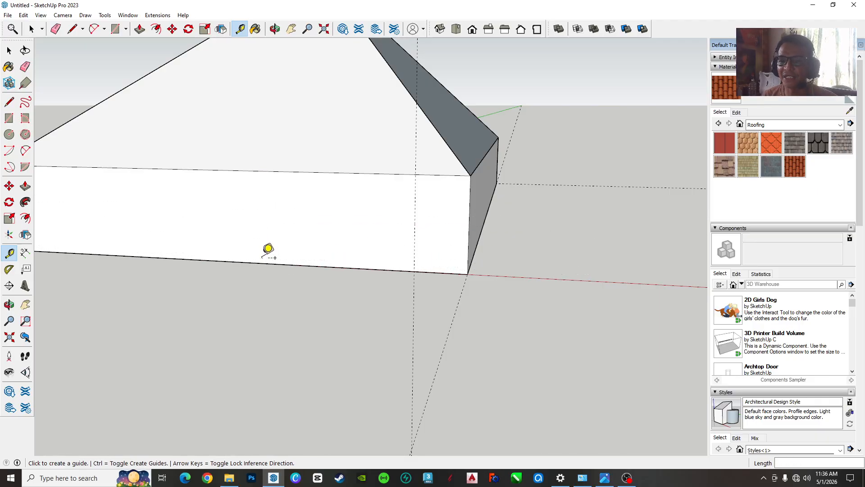
# - Delete the 20 cm guide and place a vertical guide 36.6 cm in from the slab's corner edge
pyautogui.click(10, 52)
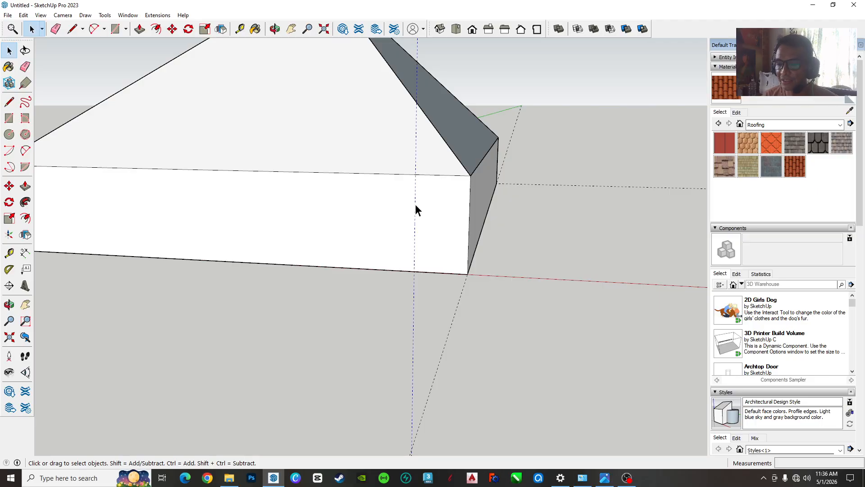
pyautogui.moveTo(467, 213); pyautogui.dragTo(428, 199, button='middle')
pyautogui.click(9, 254)
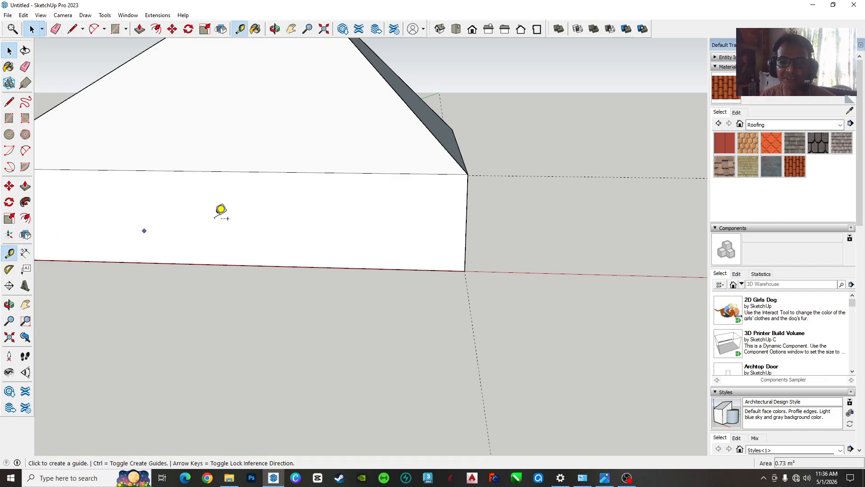
pyautogui.click(467, 202)
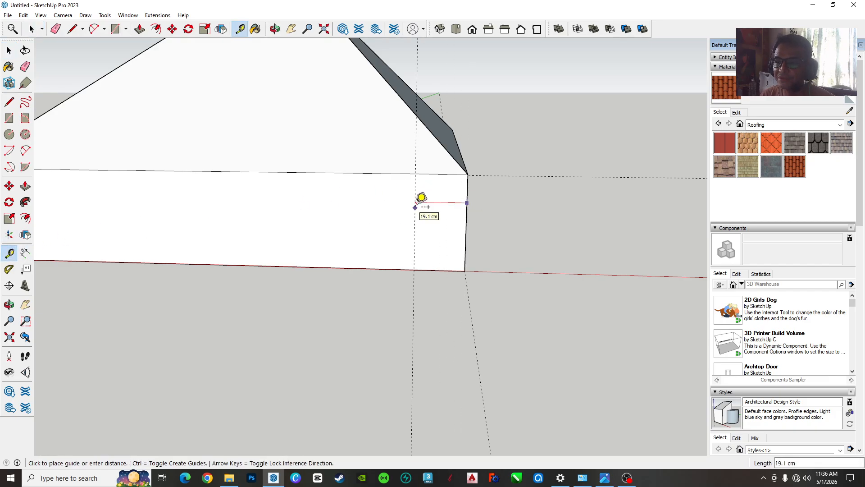
pyautogui.click(422, 199)
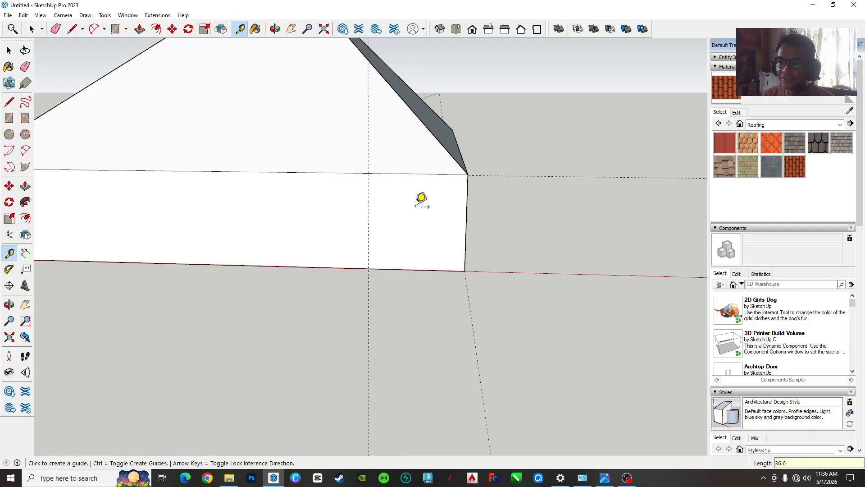
pyautogui.click(9, 51)
# - Draw profile lines from the guide along the slab's upper edge to the corner, about 10 cm down the corner edge, and a short way inward
pyautogui.press('ctrl')
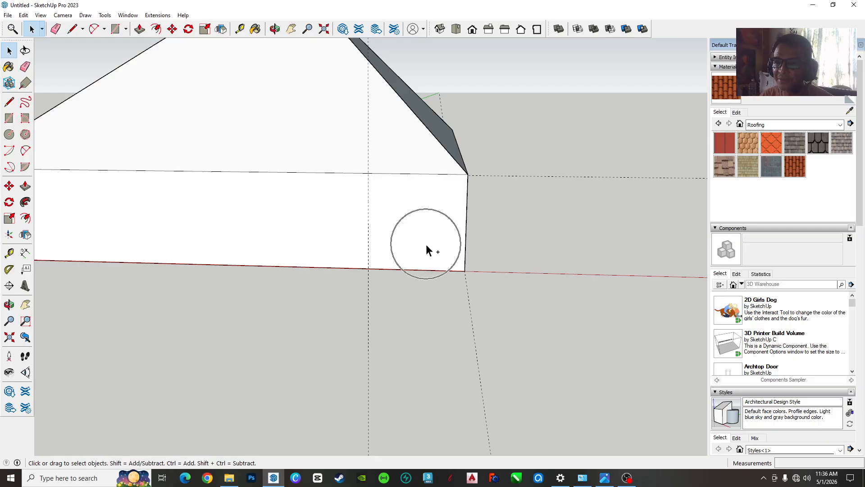
pyautogui.moveTo(438, 223); pyautogui.dragTo(440, 204, button='middle')
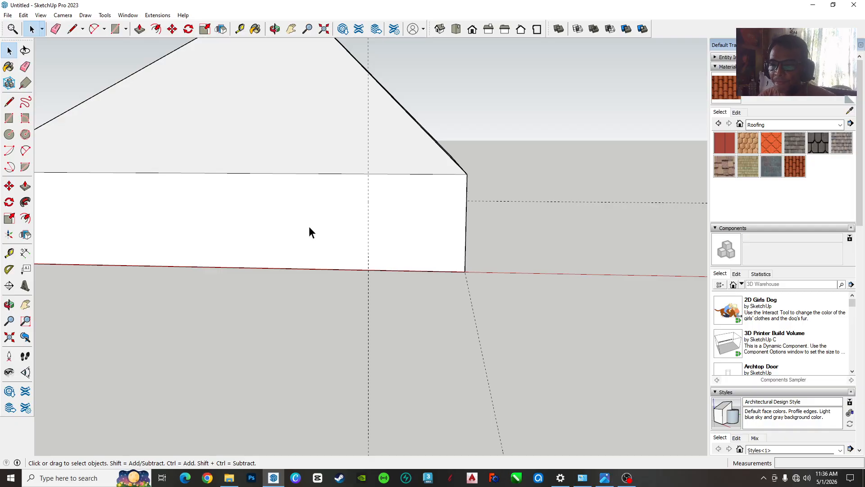
pyautogui.click(8, 103)
pyautogui.click(368, 173)
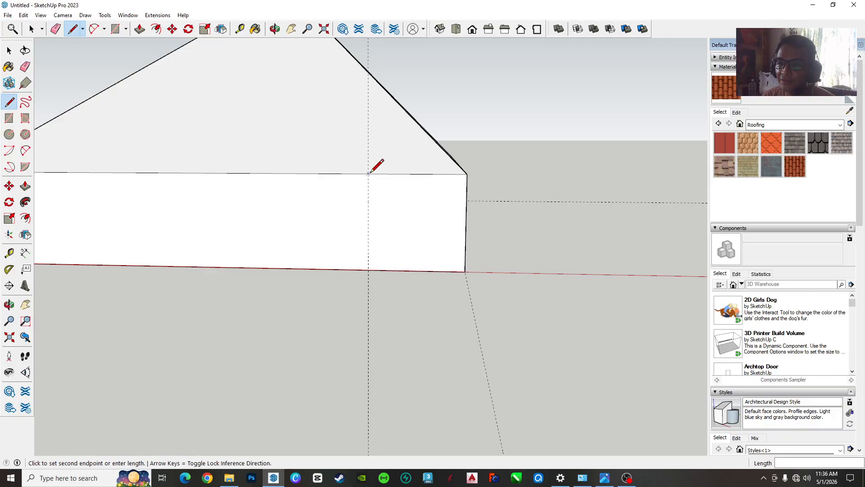
pyautogui.click(467, 174)
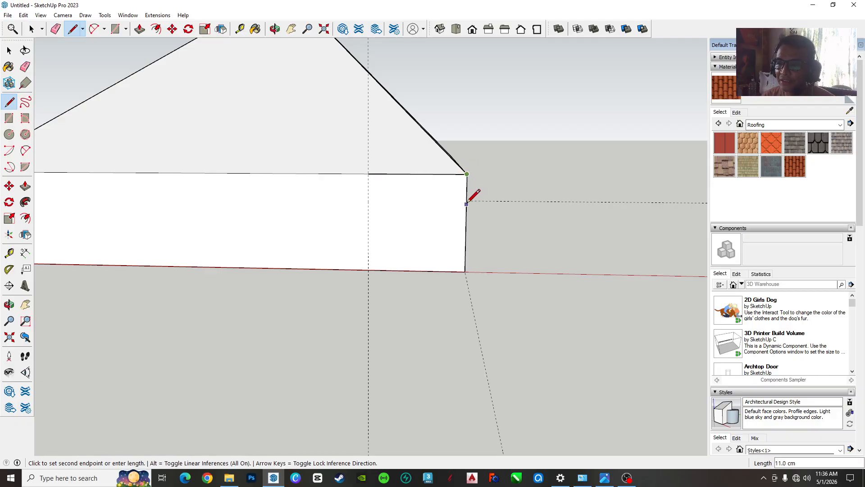
pyautogui.click(466, 201)
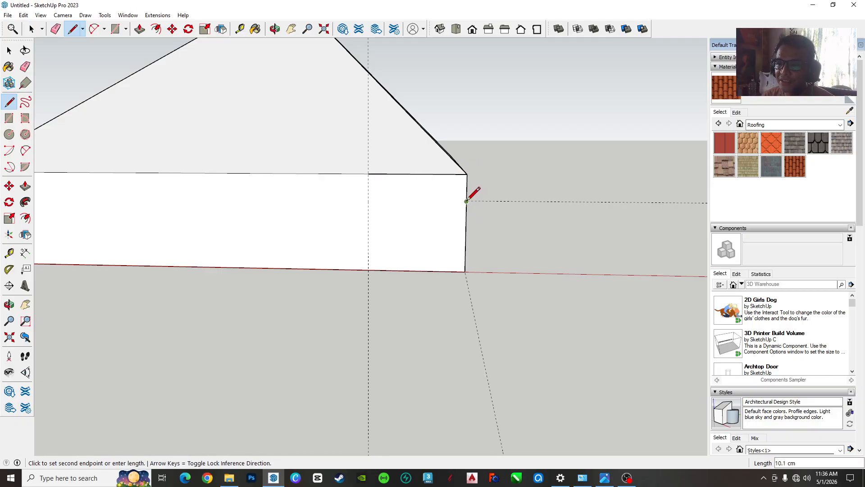
pyautogui.click(441, 201)
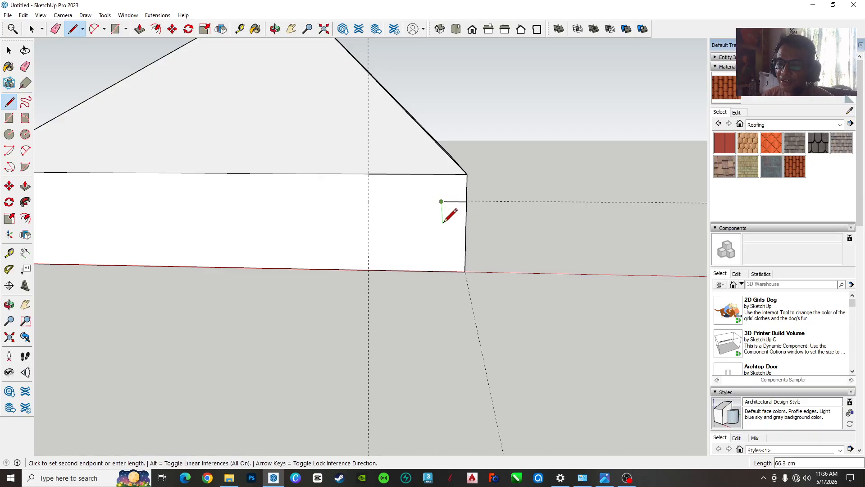
pyautogui.rightClick(437, 227)
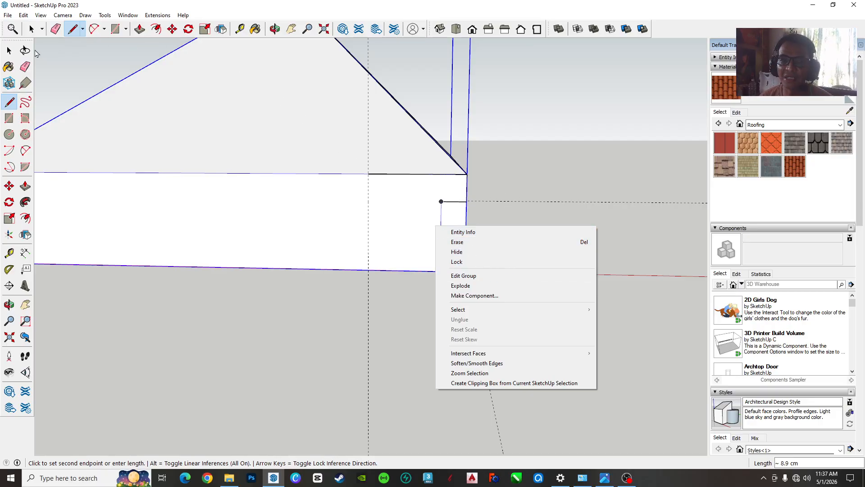
pyautogui.click(9, 51)
pyautogui.click(9, 50)
pyautogui.click(116, 70)
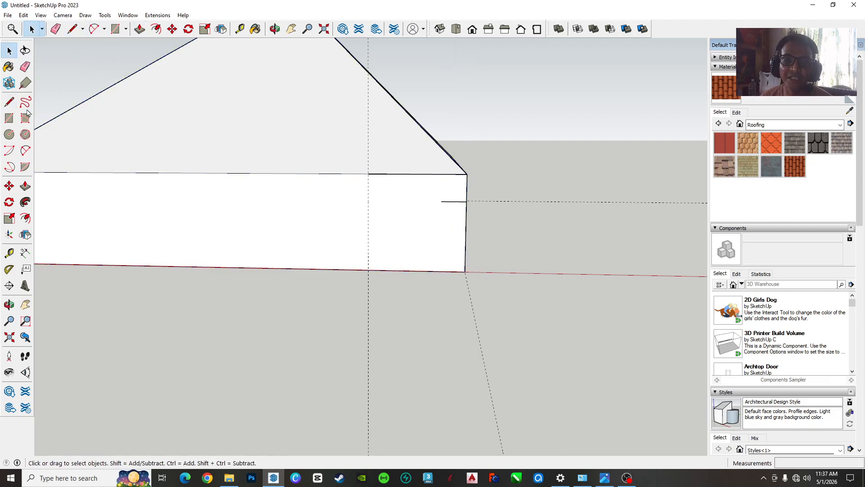
# - Try a two-point arc with a bulge of about 6.7 cm from the short inner line's end to the slab's lower edge, and undo it
pyautogui.click(25, 151)
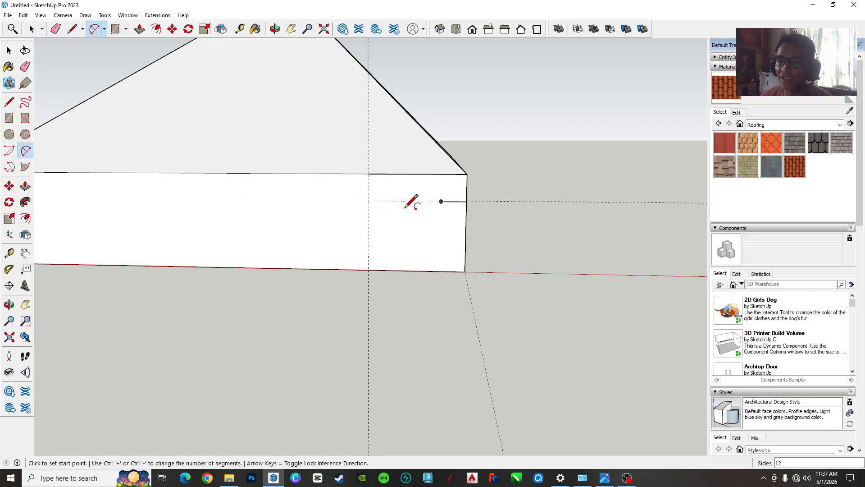
pyautogui.click(441, 202)
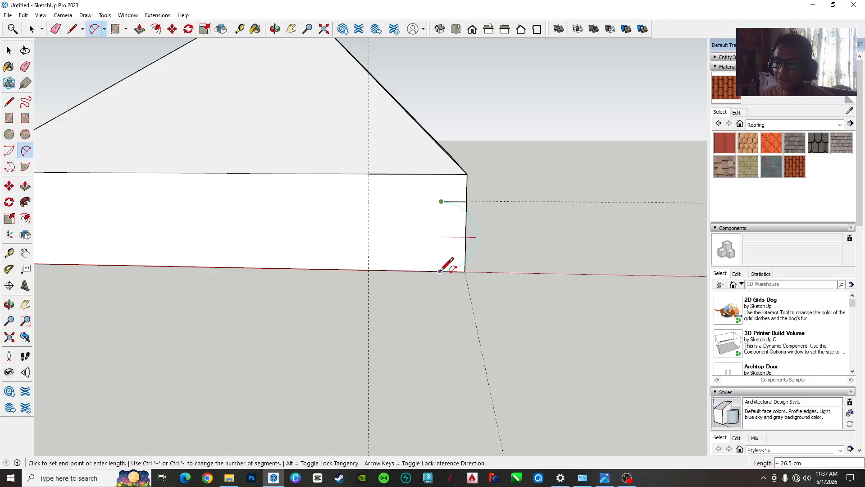
pyautogui.click(440, 271)
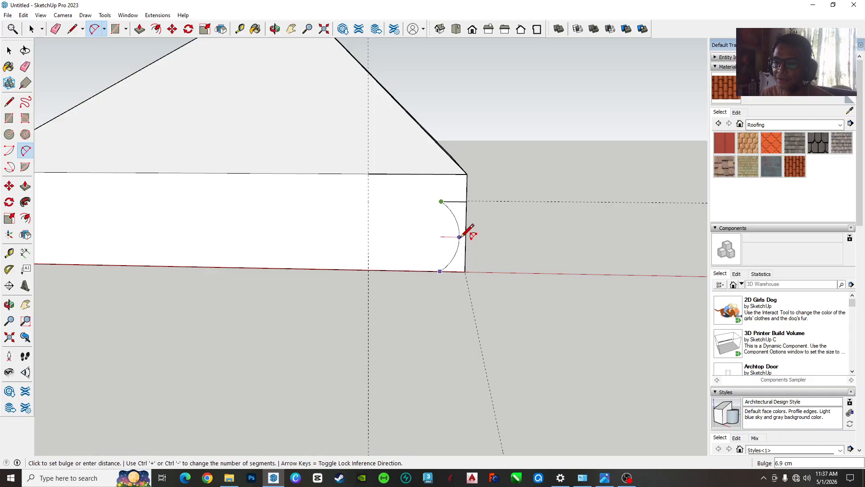
pyautogui.click(460, 237)
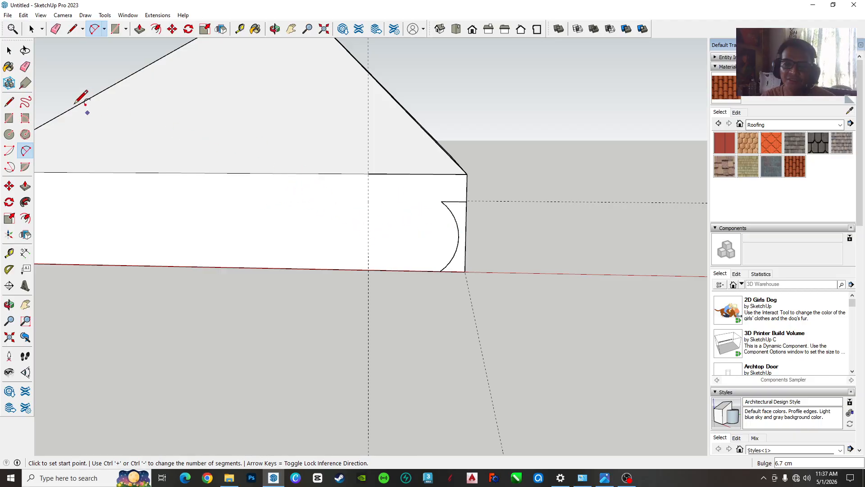
pyautogui.hotkey('ctrl', 'z')
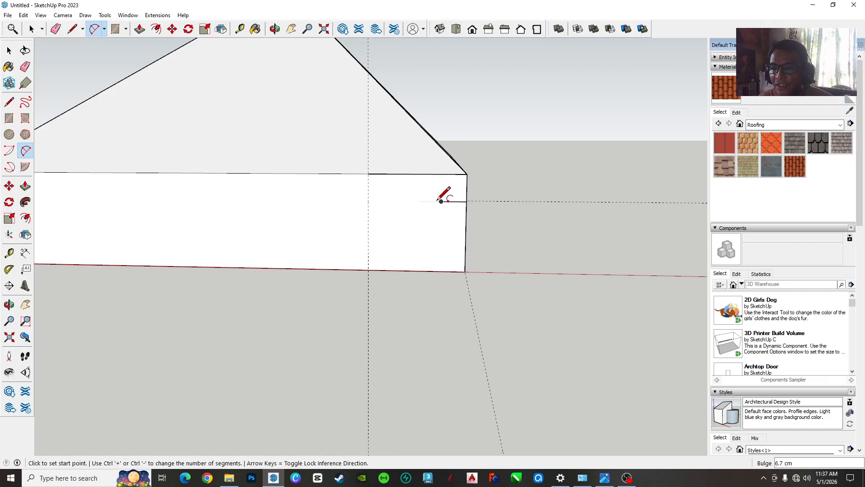
# - Draw profile lines down the guide from the slab's upper edge to its lower edge, and about 12 cm along the lower edge
pyautogui.click(11, 51)
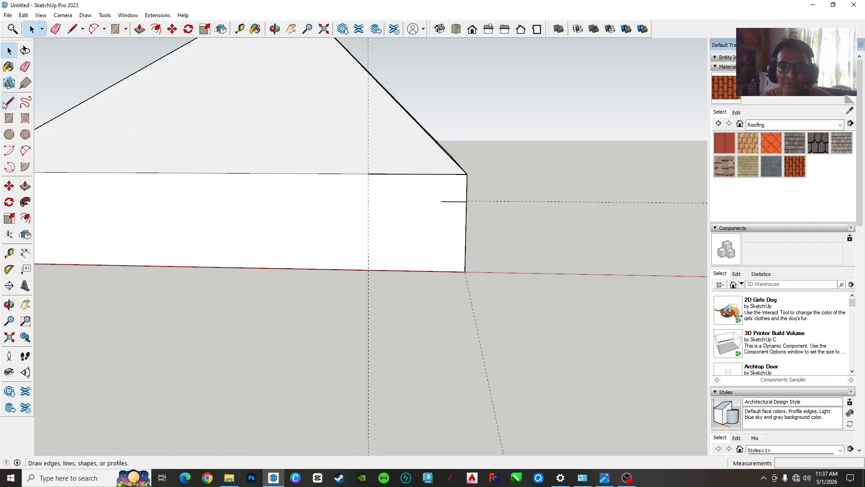
pyautogui.click(9, 102)
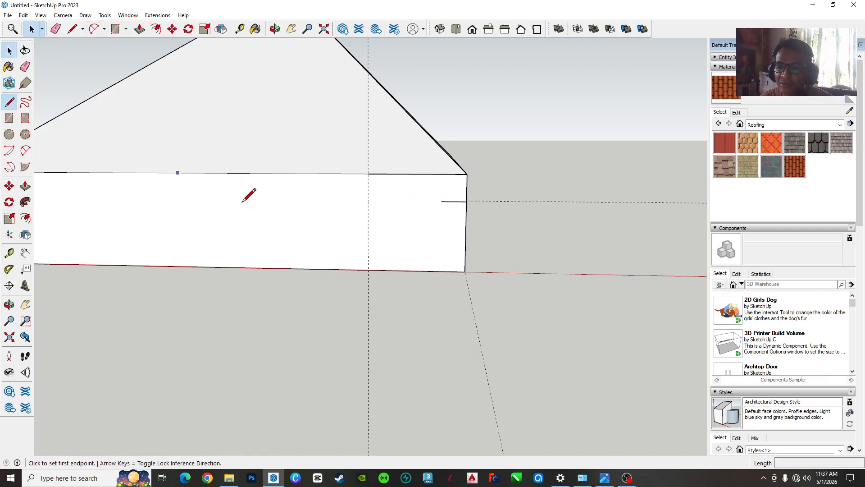
pyautogui.click(369, 173)
pyautogui.click(368, 269)
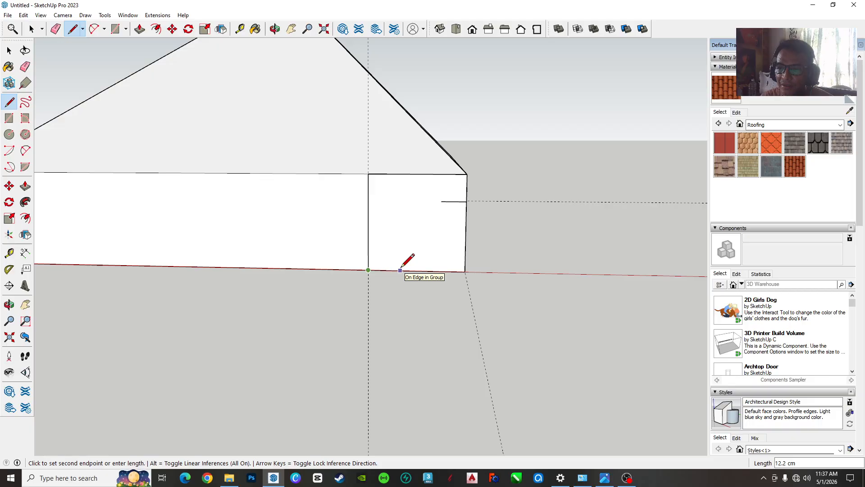
pyautogui.click(400, 270)
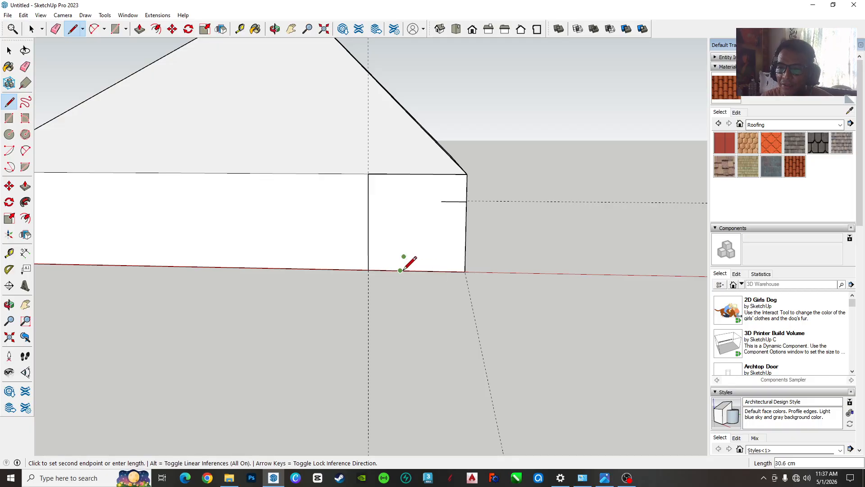
# - Draw a short vertical profile line upward on the side face from the end of the lower-edge line
pyautogui.moveTo(437, 257)
pyautogui.mouseDown(button='middle')
pyautogui.moveTo(324, 278)
pyautogui.moveTo(247, 280)
pyautogui.moveTo(283, 147)
pyautogui.moveTo(320, 187)
pyautogui.moveTo(318, 160)
pyautogui.mouseUp(button='middle')
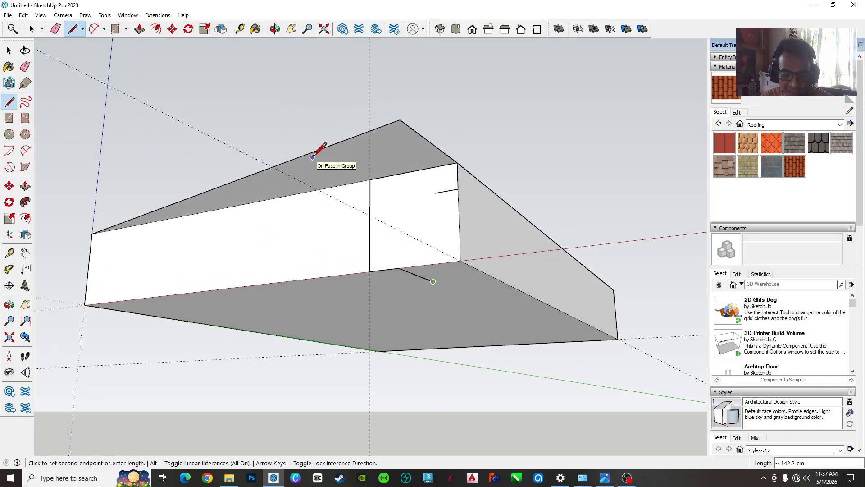
pyautogui.press('Escape')
pyautogui.click(398, 268)
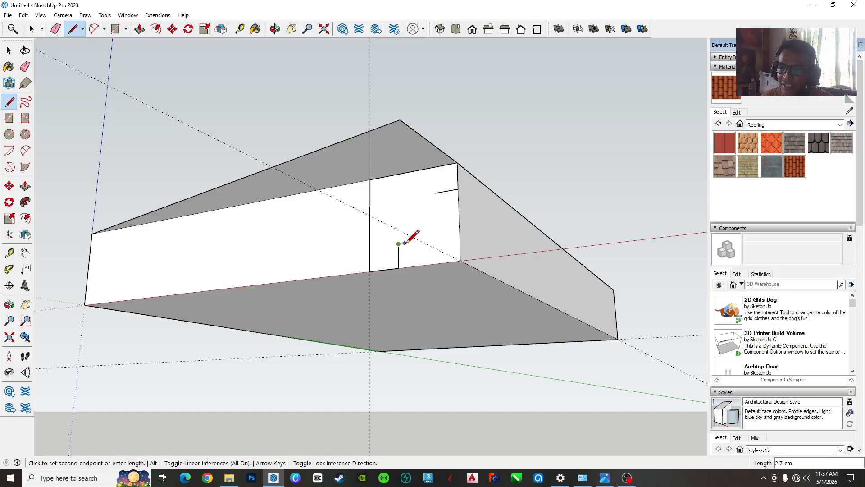
pyautogui.moveTo(402, 244); pyautogui.dragTo(432, 347, button='middle')
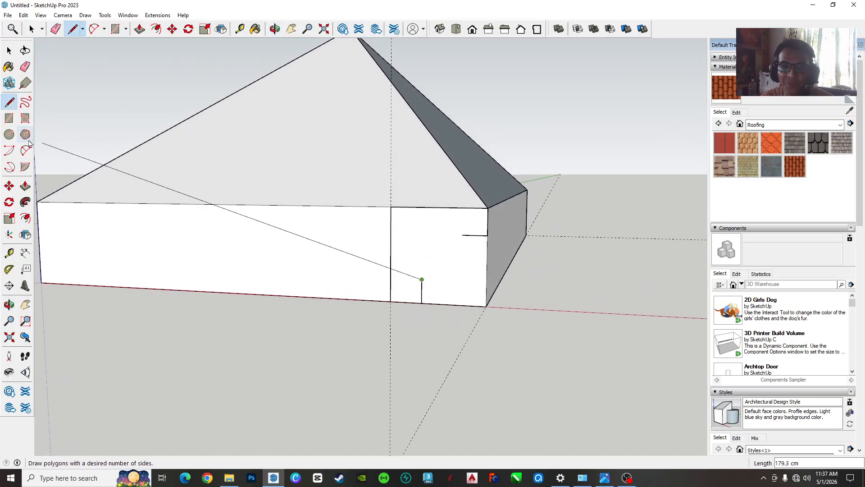
pyautogui.press('Escape')
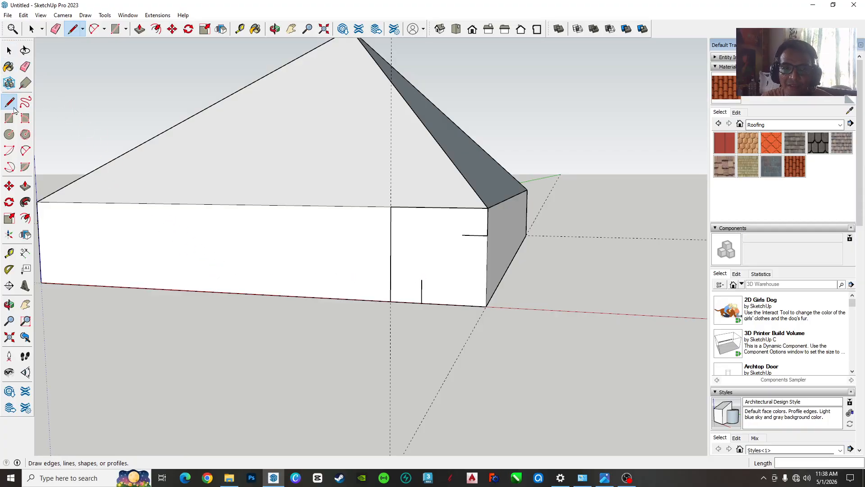
# - Connect the ends of the short horizontal and vertical profile lines with an arc bulging about 5.5 cm toward the slab's lower corner
pyautogui.click(26, 151)
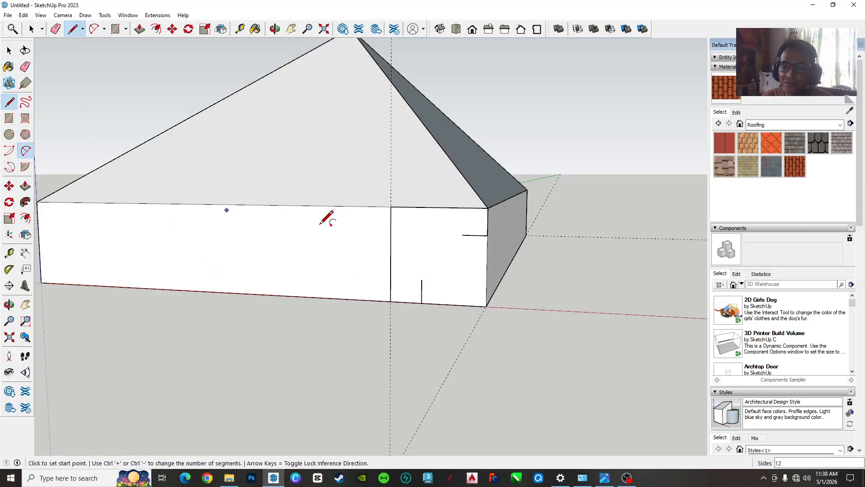
pyautogui.click(462, 235)
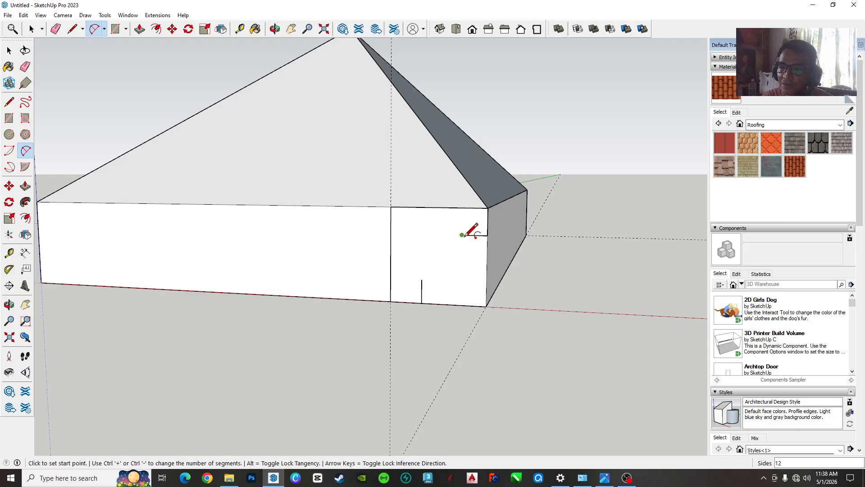
pyautogui.click(422, 279)
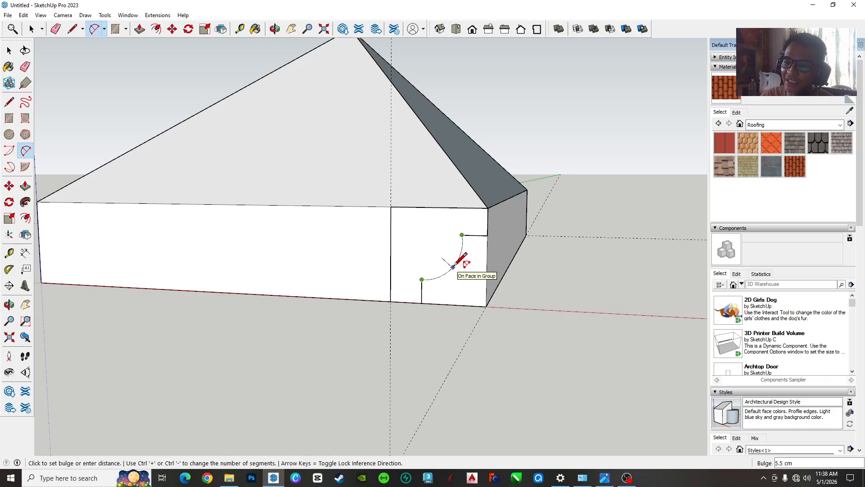
pyautogui.click(454, 267)
pyautogui.press('space')
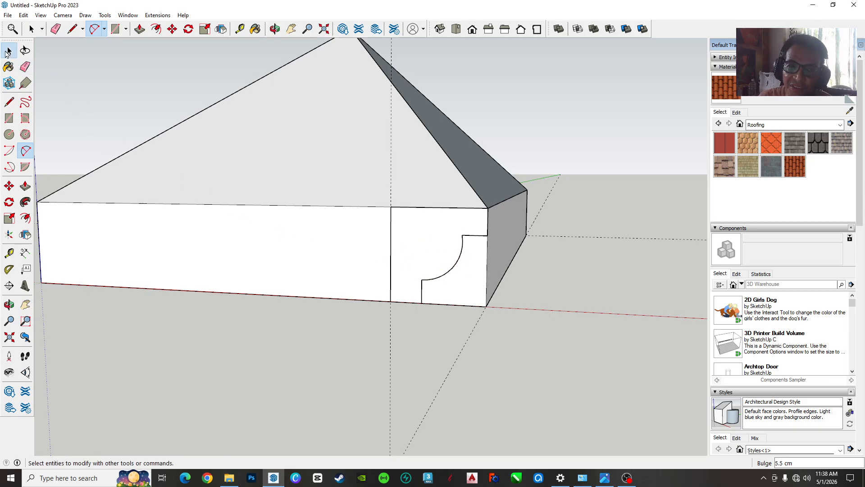
# - Move the profile's arc about 4.3 cm down along the short vertical line
pyautogui.scroll(1, 426, 284)
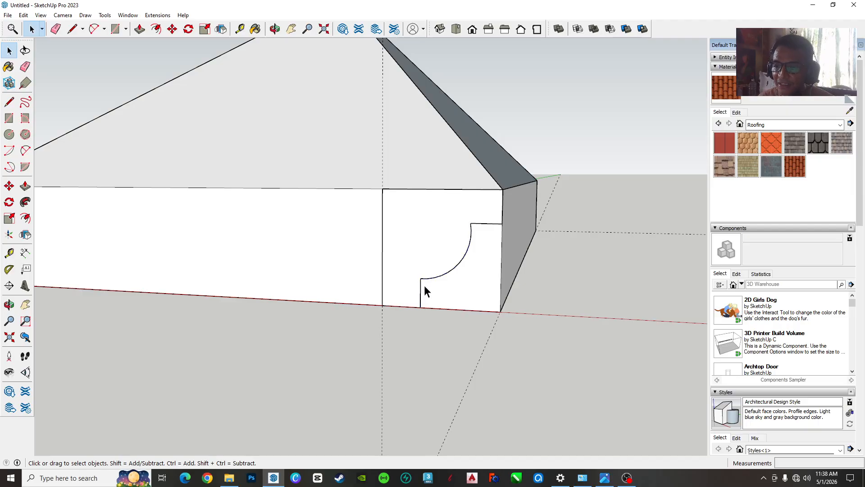
pyautogui.scroll(2, 422, 283)
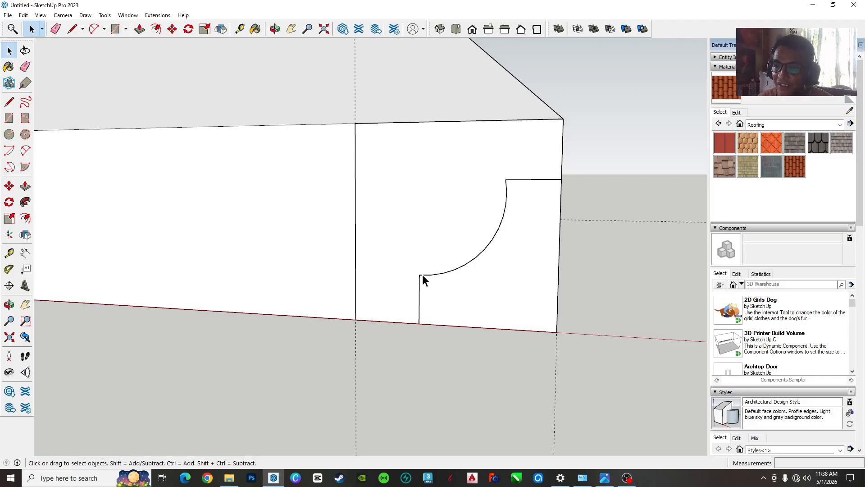
pyautogui.click(10, 187)
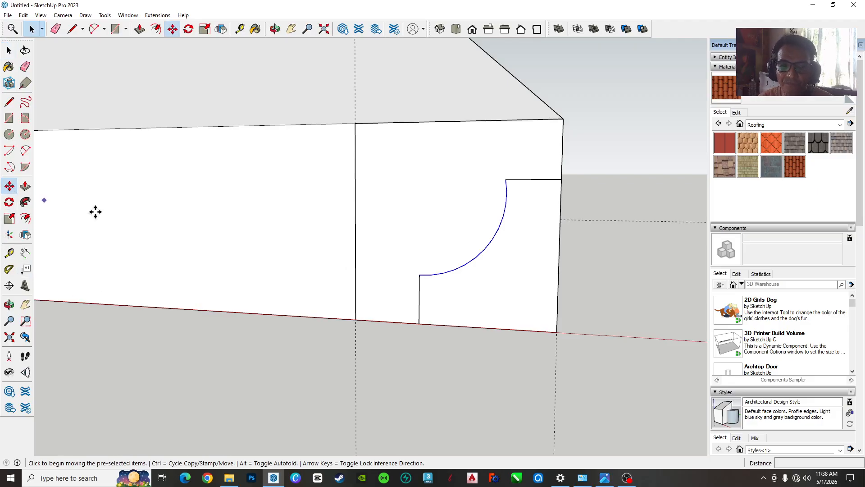
pyautogui.click(421, 276)
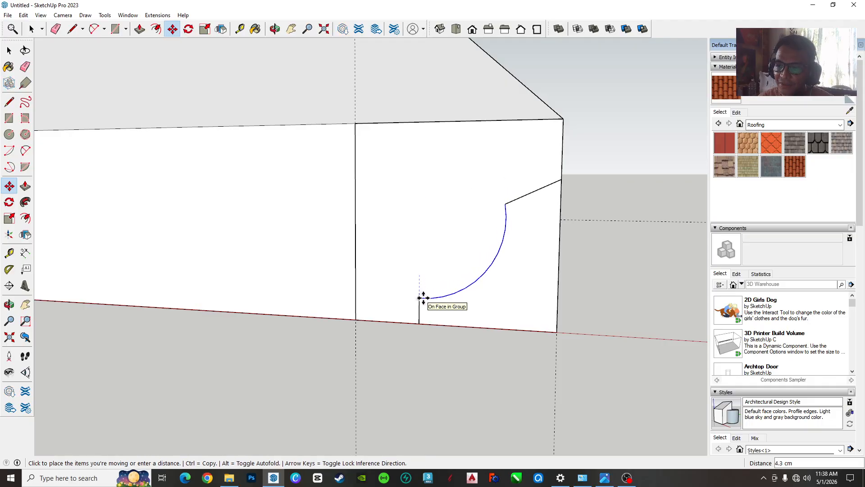
pyautogui.click(423, 298)
pyautogui.press('space')
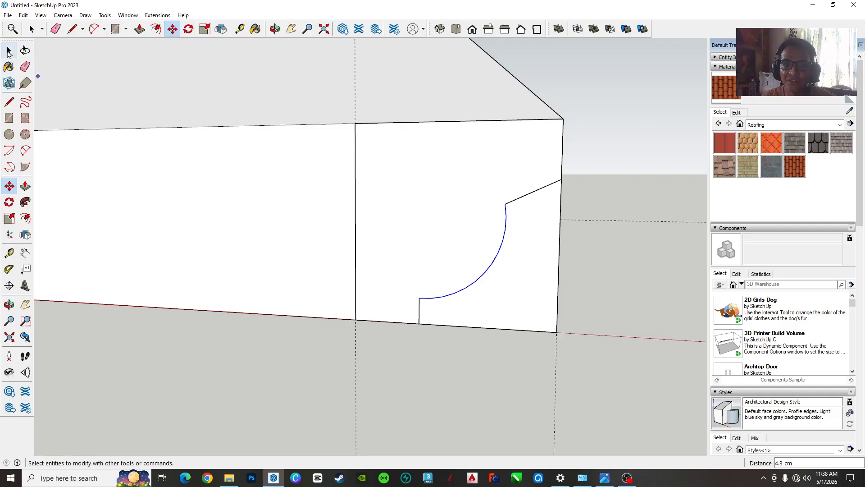
pyautogui.moveTo(497, 199); pyautogui.dragTo(479, 197, button='middle')
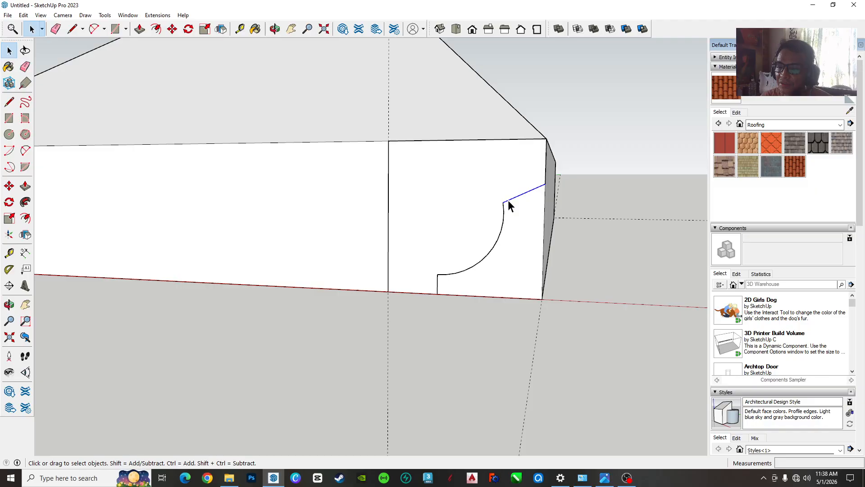
pyautogui.scroll(-2, 481, 194)
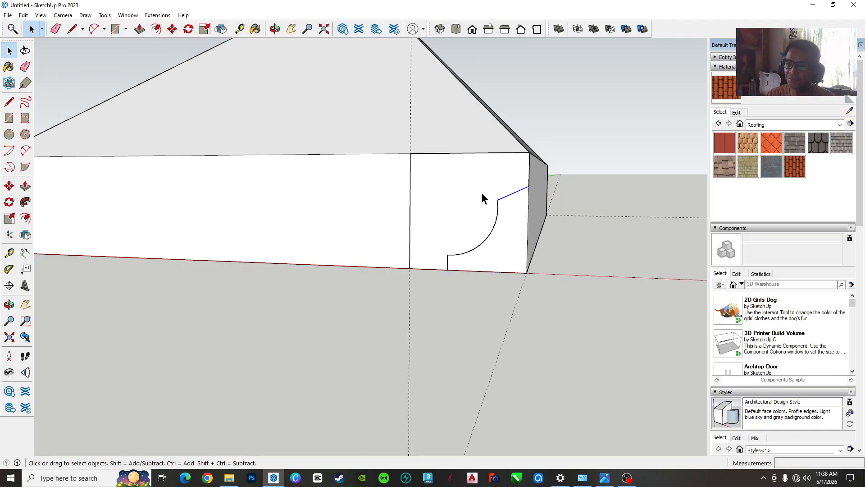
pyautogui.moveTo(482, 194); pyautogui.dragTo(461, 206, button='middle')
pyautogui.click(461, 206)
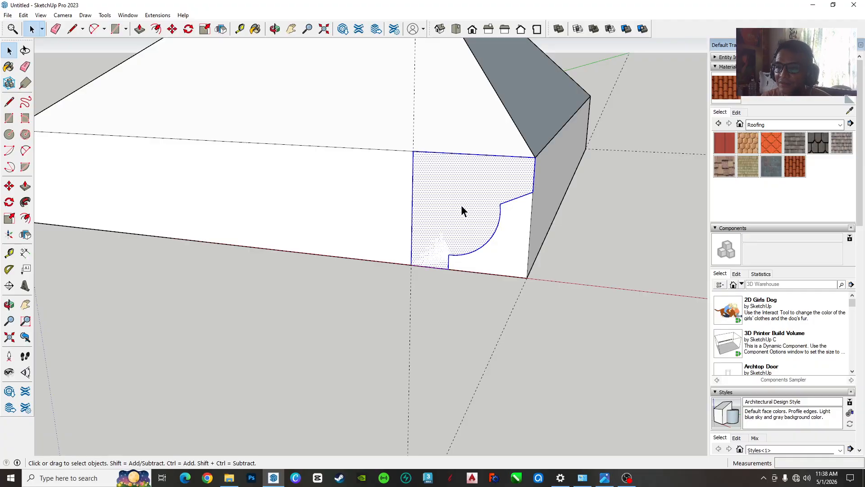
pyautogui.press('m')
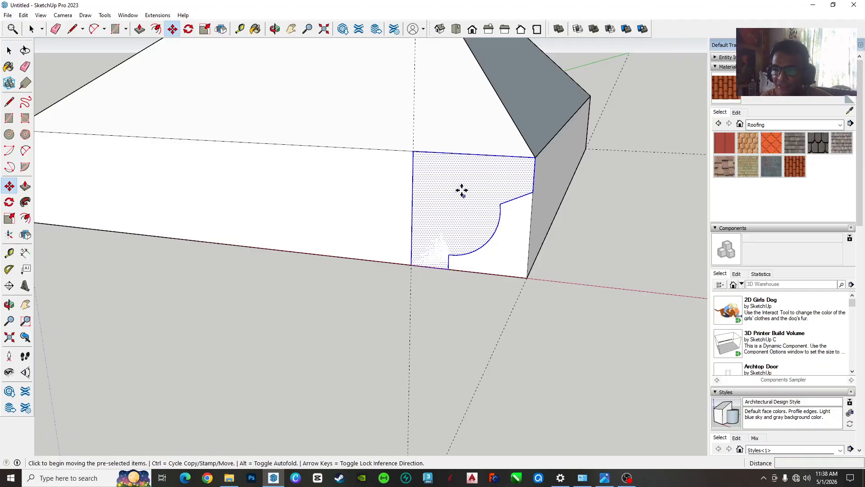
pyautogui.click(413, 153)
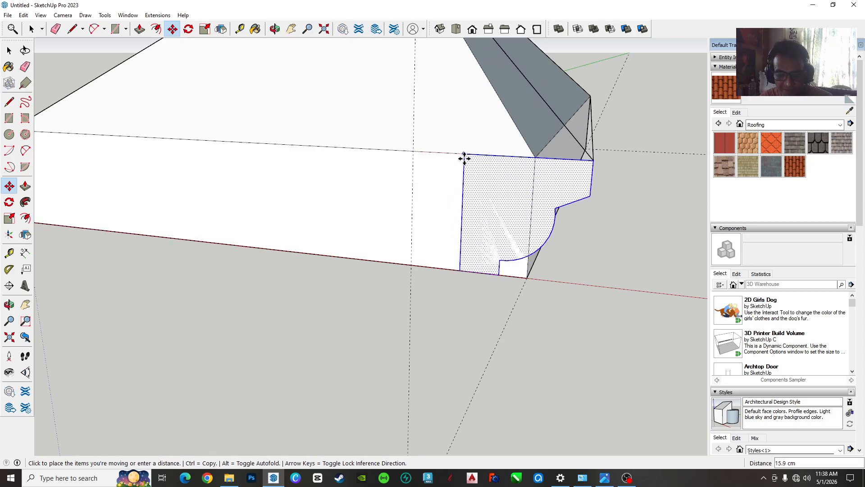
pyautogui.keyDown('shift'); pyautogui.moveTo(464, 159); pyautogui.dragTo(338, 305, button='middle'); pyautogui.keyUp('shift')
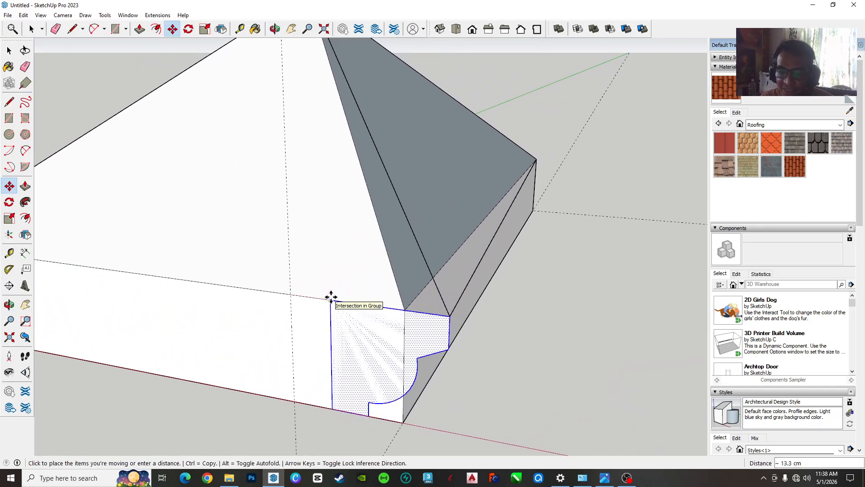
pyautogui.press('Escape')
pyautogui.press('space')
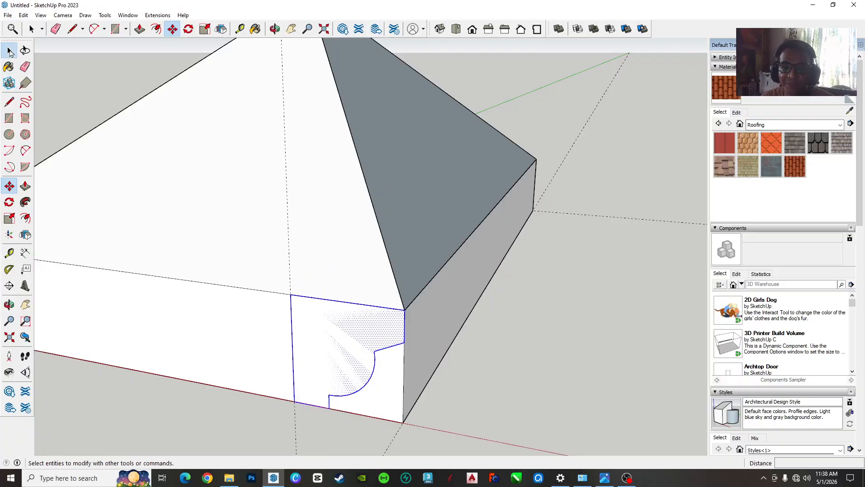
# - Delete the loose edges along the roof's hip and eave that meet the profile at the slab's corner
pyautogui.click(374, 181)
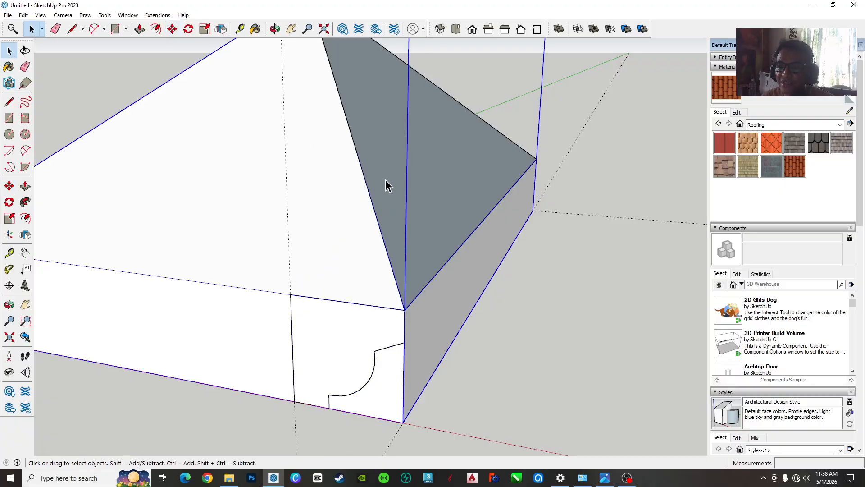
pyautogui.click(377, 218)
pyautogui.press('Delete')
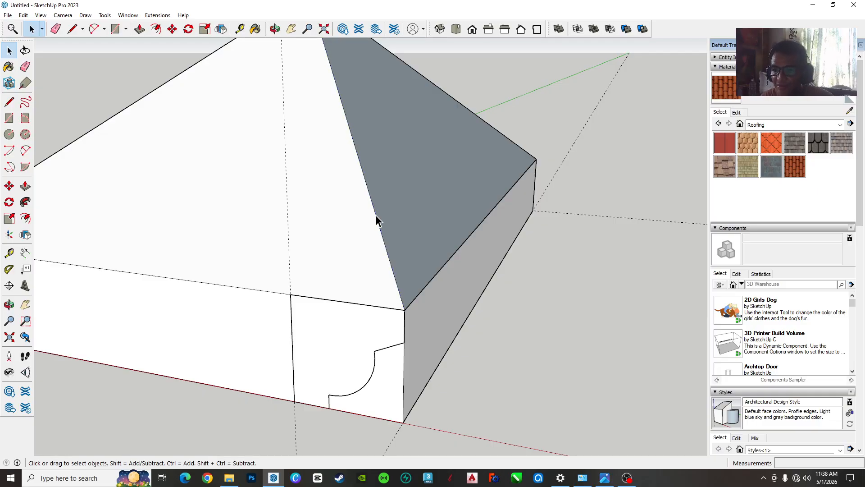
pyautogui.click(426, 288)
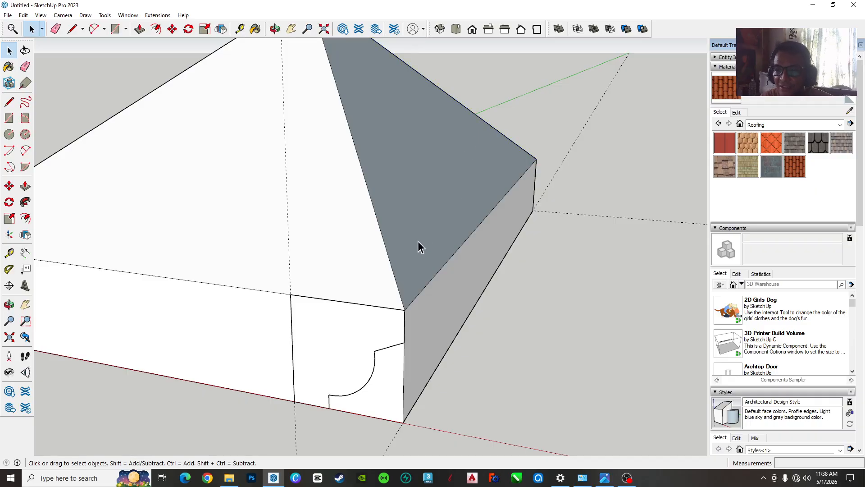
# - Move the moulding profile face outward from the side face so its inner upper corner meets the slab's upper corner
pyautogui.click(342, 358)
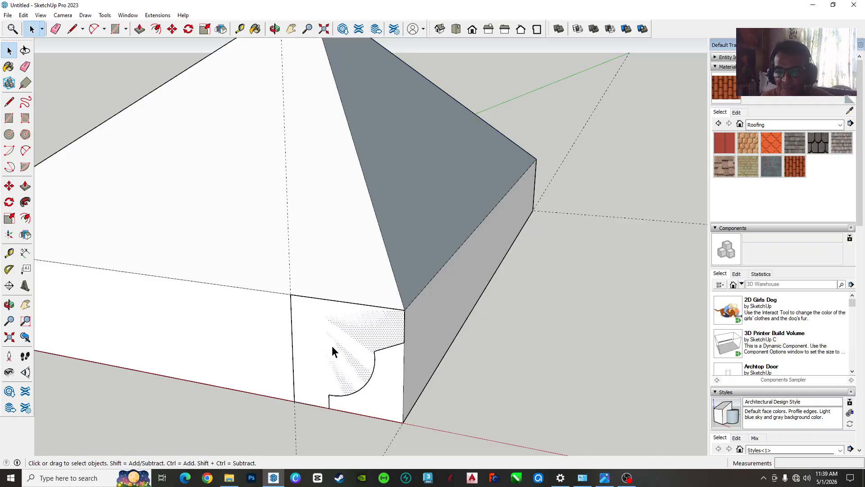
pyautogui.press('m')
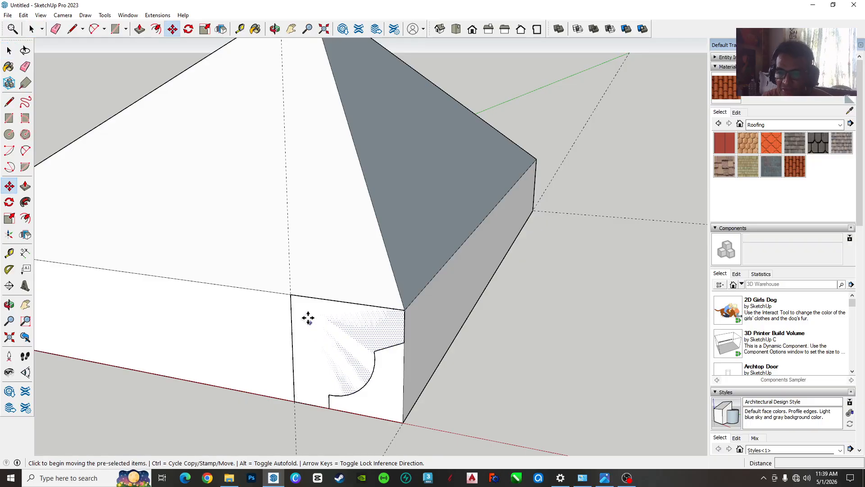
pyautogui.click(291, 295)
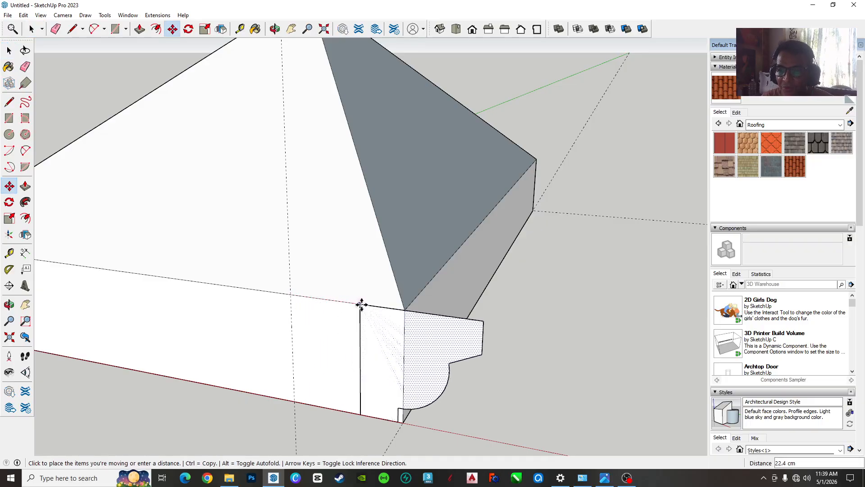
pyautogui.click(404, 311)
pyautogui.scroll(-4, 444, 319)
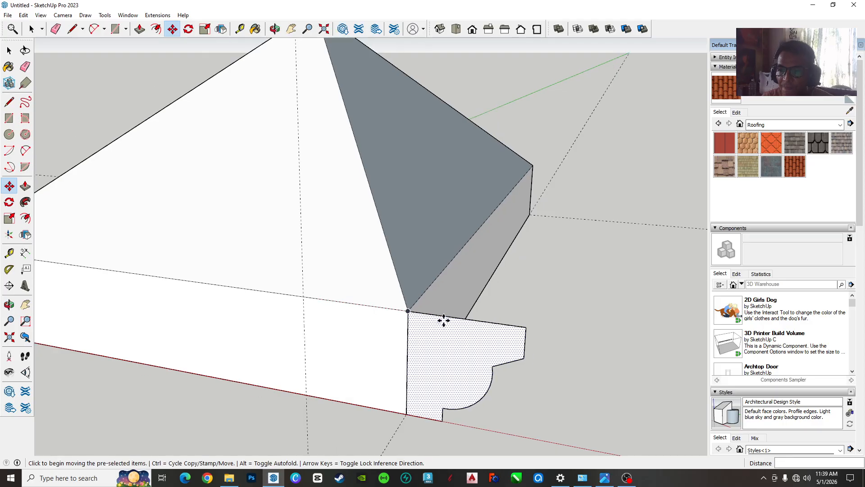
pyautogui.moveTo(442, 318); pyautogui.dragTo(387, 335, button='middle')
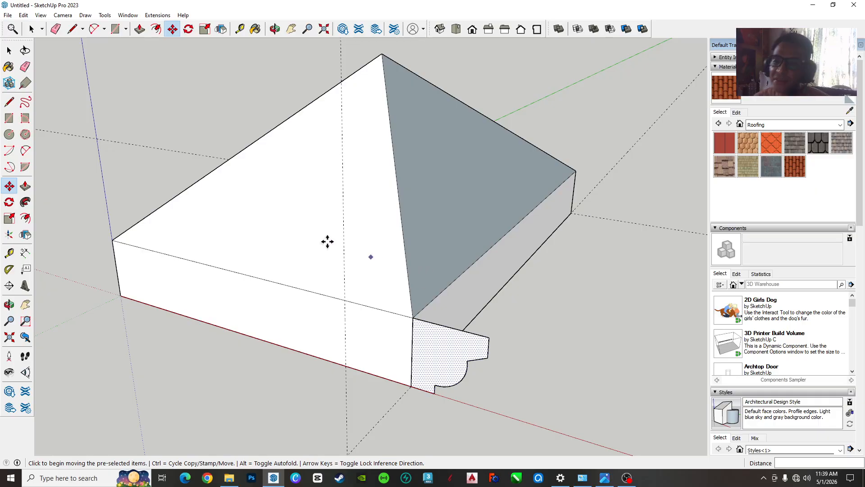
pyautogui.click(9, 52)
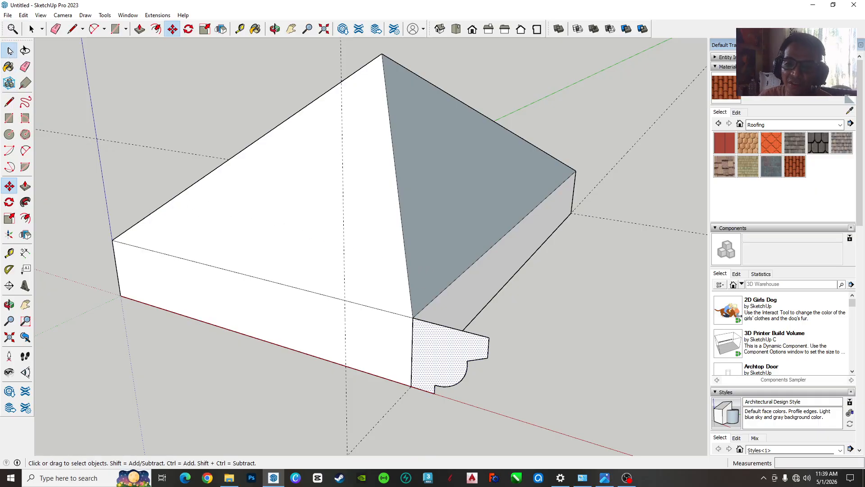
pyautogui.click(507, 234)
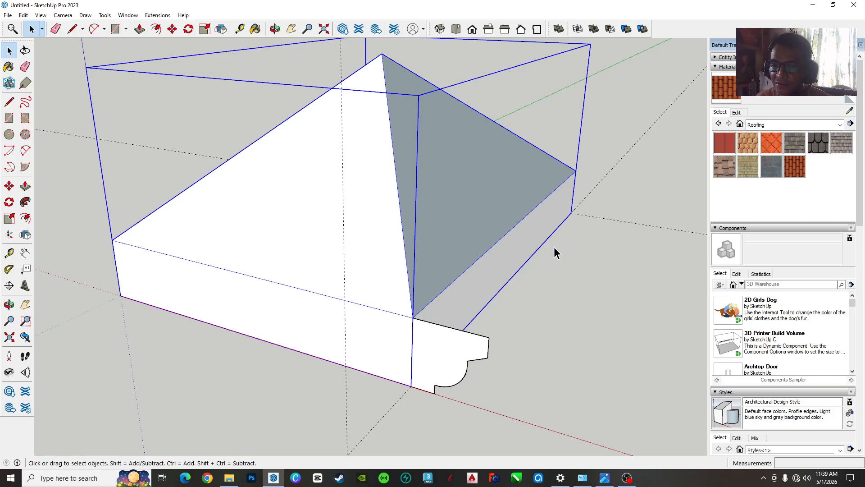
pyautogui.click(641, 261)
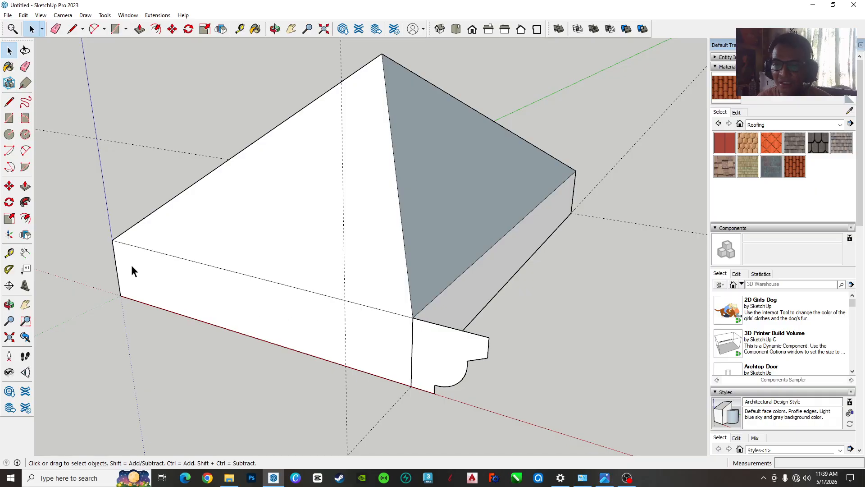
# - Try to sweep the moulding profile around the slab with Follow Me
pyautogui.click(446, 345)
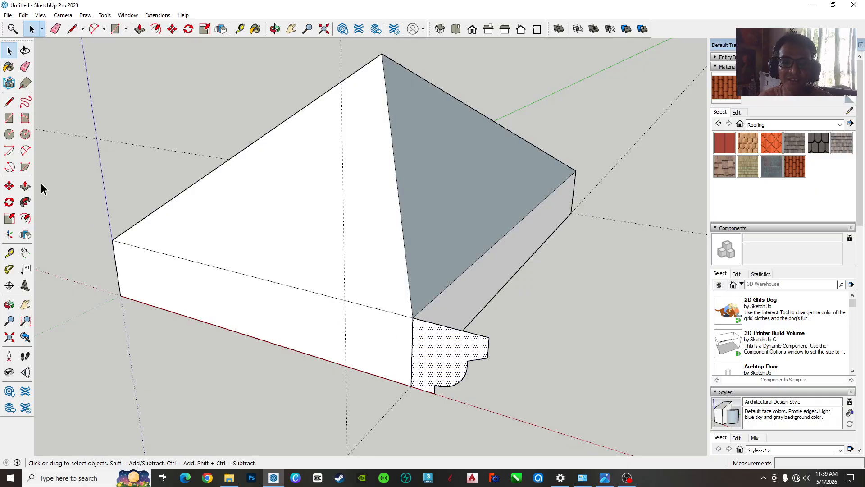
pyautogui.click(25, 202)
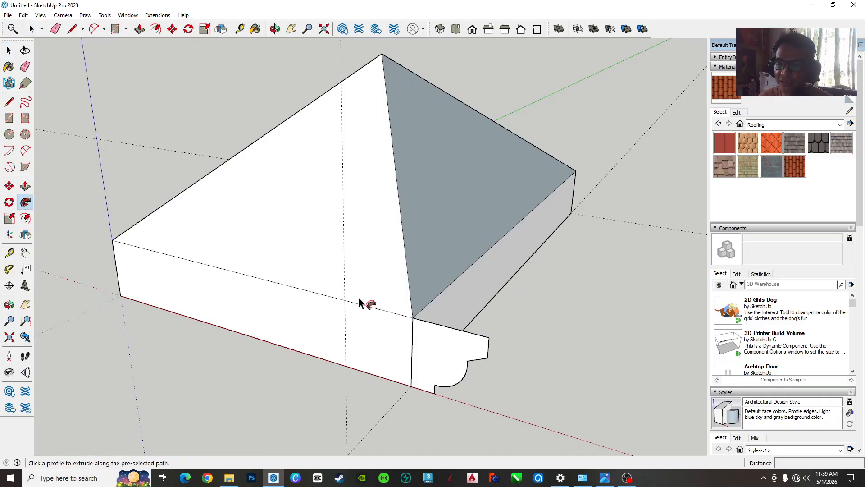
pyautogui.click(428, 328)
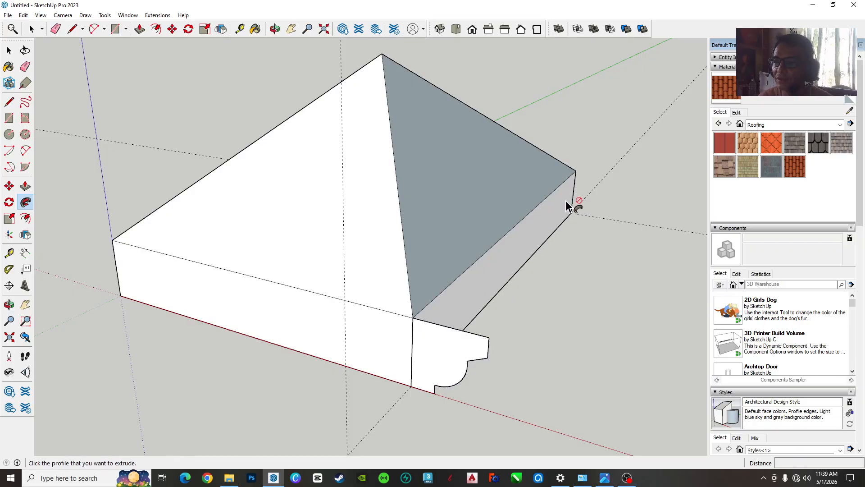
pyautogui.moveTo(561, 233); pyautogui.dragTo(252, 234, button='middle')
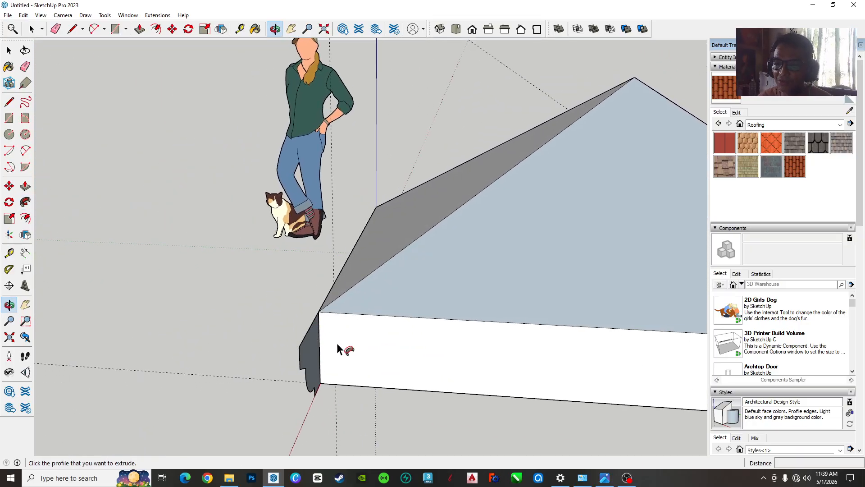
pyautogui.click(311, 346)
pyautogui.moveTo(456, 369); pyautogui.dragTo(370, 296, button='middle')
pyautogui.press('space')
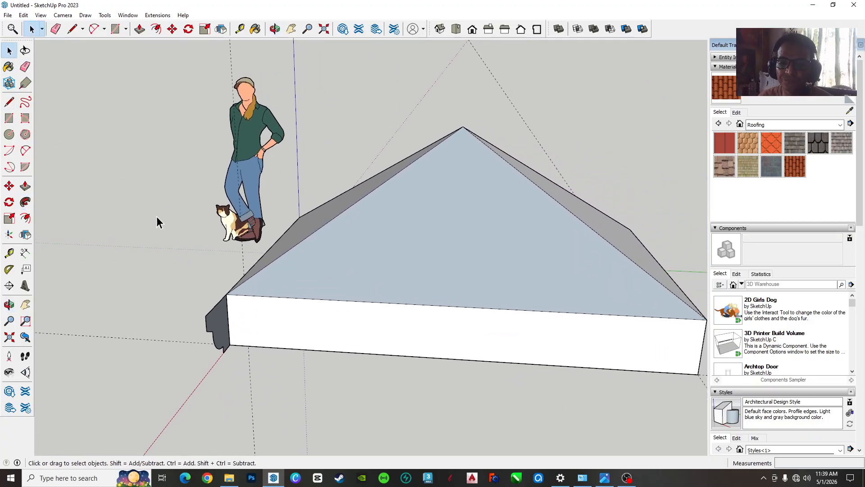
pyautogui.moveTo(158, 222); pyautogui.dragTo(559, 288, button='middle')
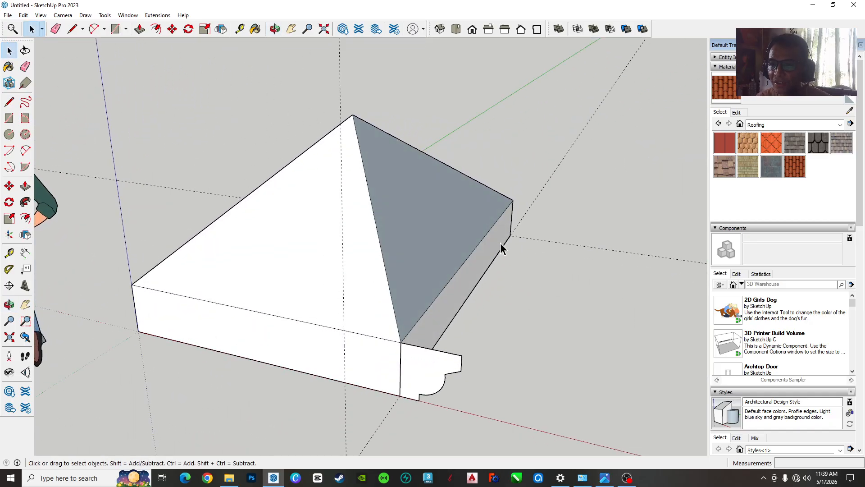
pyautogui.moveTo(500, 243); pyautogui.dragTo(420, 380, button='middle')
pyautogui.click(415, 382)
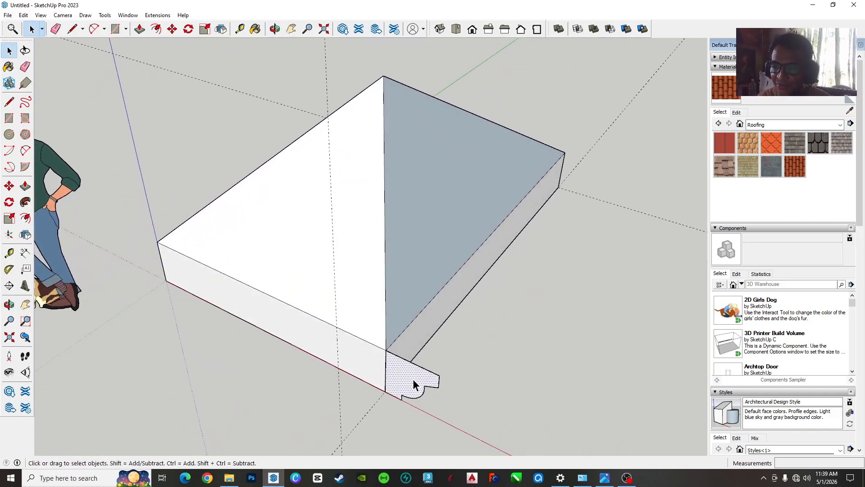
pyautogui.click(533, 371)
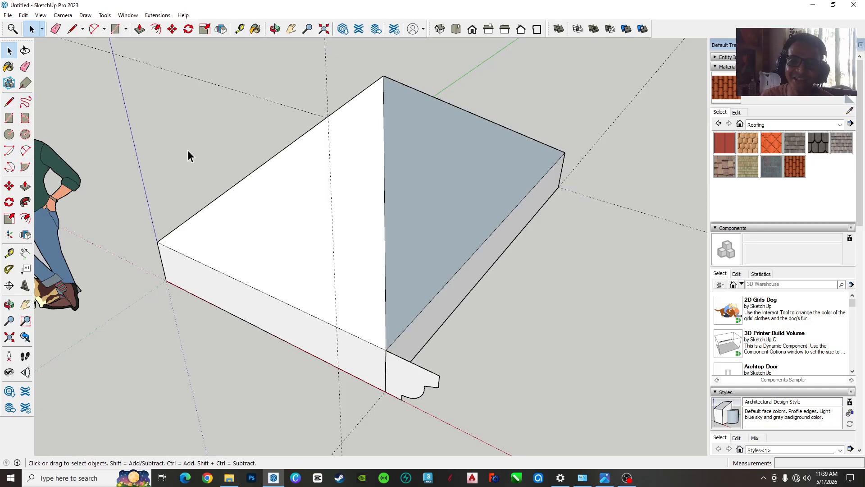
# - Trace lines over the slab's top edges along both 200 cm sides and the long side opposite the profile
pyautogui.click(4, 106)
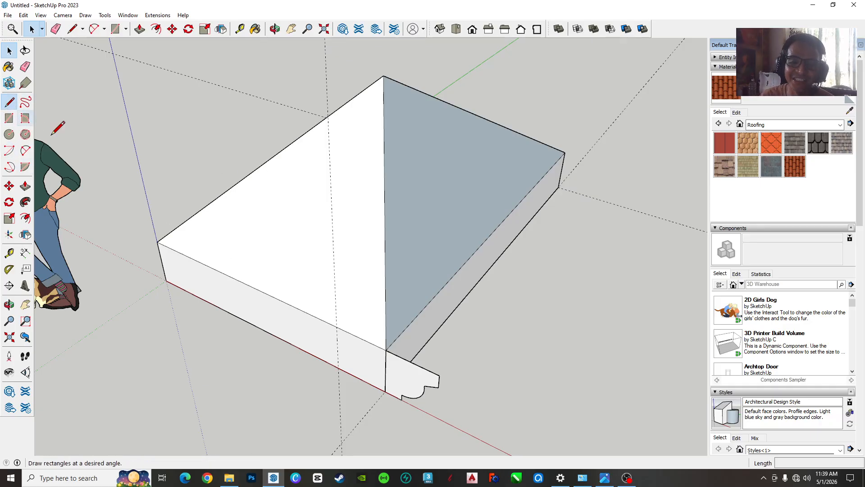
pyautogui.click(157, 242)
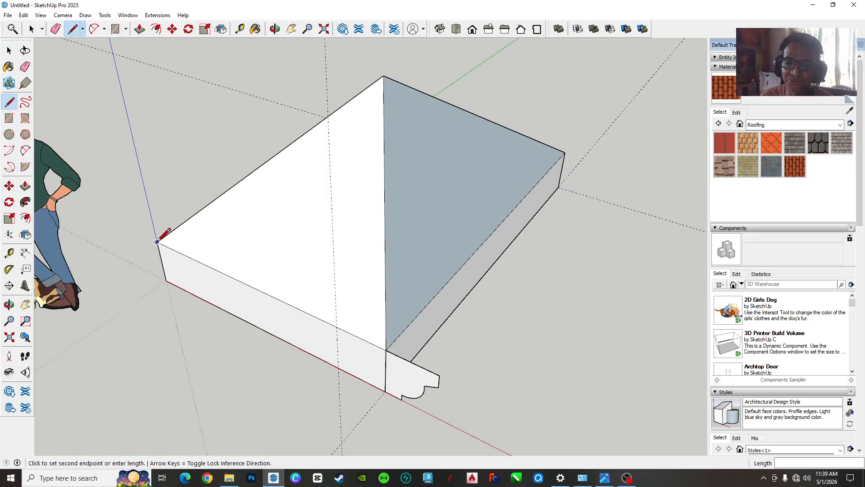
pyautogui.click(387, 349)
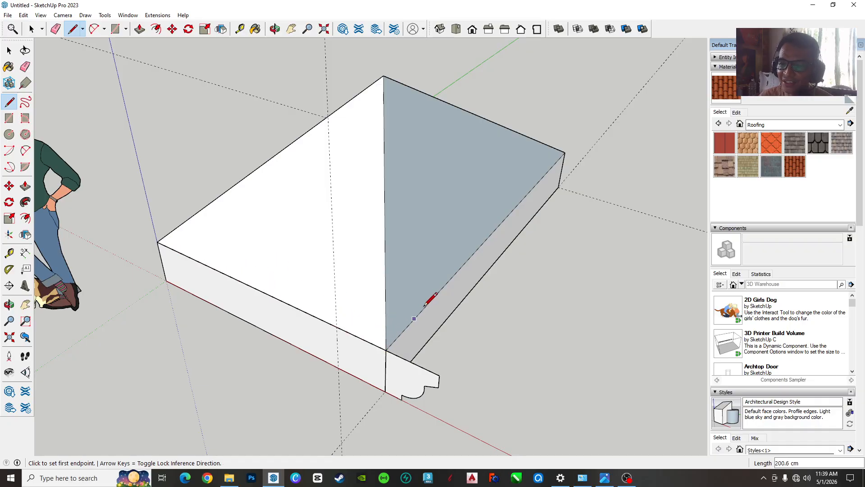
pyautogui.click(565, 152)
pyautogui.moveTo(589, 150); pyautogui.dragTo(360, 216, button='middle')
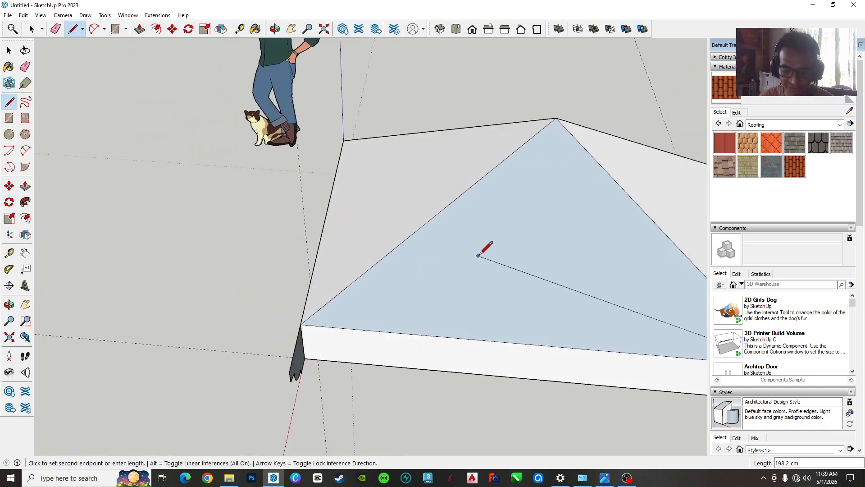
pyautogui.moveTo(482, 247); pyautogui.dragTo(276, 245, button='middle')
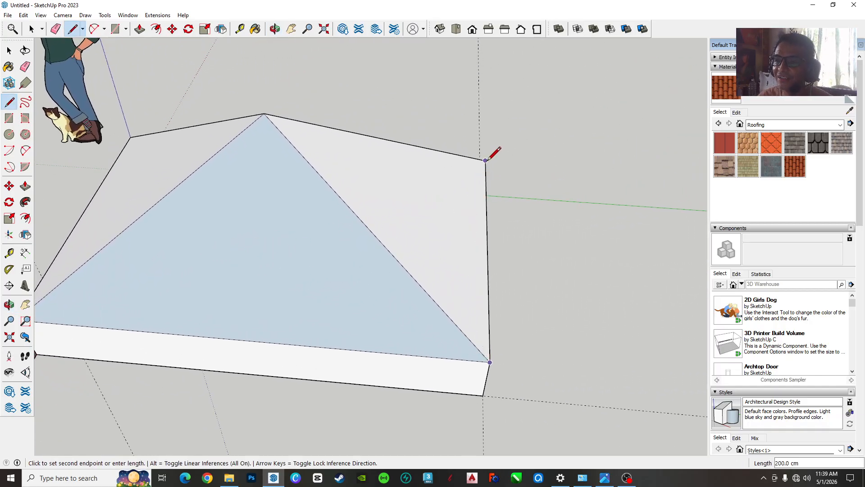
pyautogui.moveTo(309, 148)
pyautogui.mouseDown(button='middle')
pyautogui.moveTo(199, 158)
pyautogui.moveTo(539, 160)
pyautogui.mouseUp(button='middle')
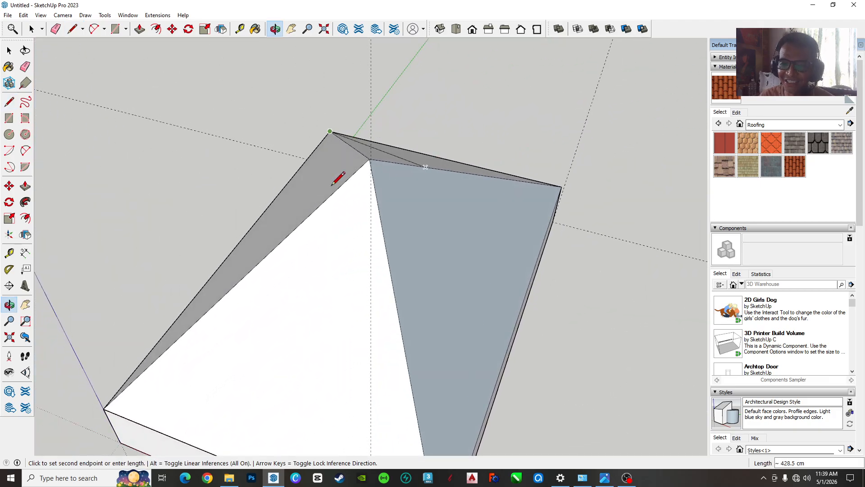
pyautogui.moveTo(175, 238); pyautogui.dragTo(244, 263, button='middle')
pyautogui.moveTo(195, 324)
pyautogui.keyDown('shift'); pyautogui.mouseDown(button='middle')
pyautogui.moveTo(203, 240)
pyautogui.moveTo(245, 139)
pyautogui.mouseUp(button='middle'); pyautogui.keyUp('shift')
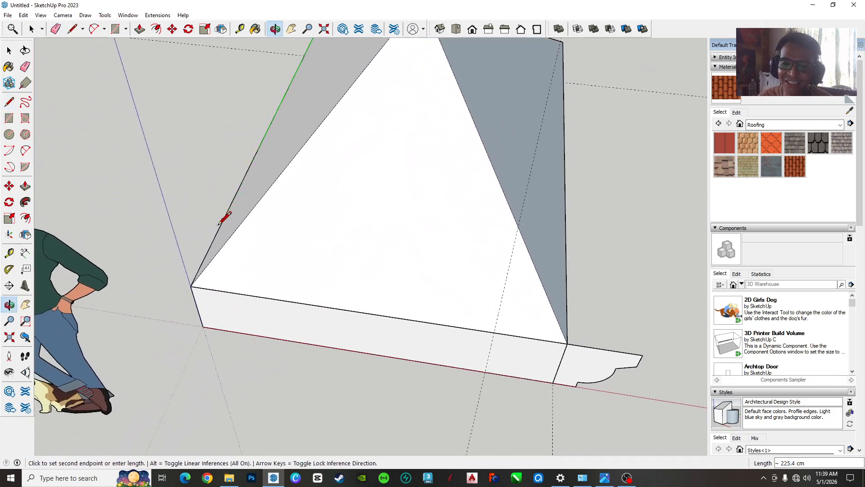
pyautogui.click(191, 285)
# - Try to select the top-edge lines around the slab as the sweep path, including the long side beside the profile
pyautogui.click(9, 51)
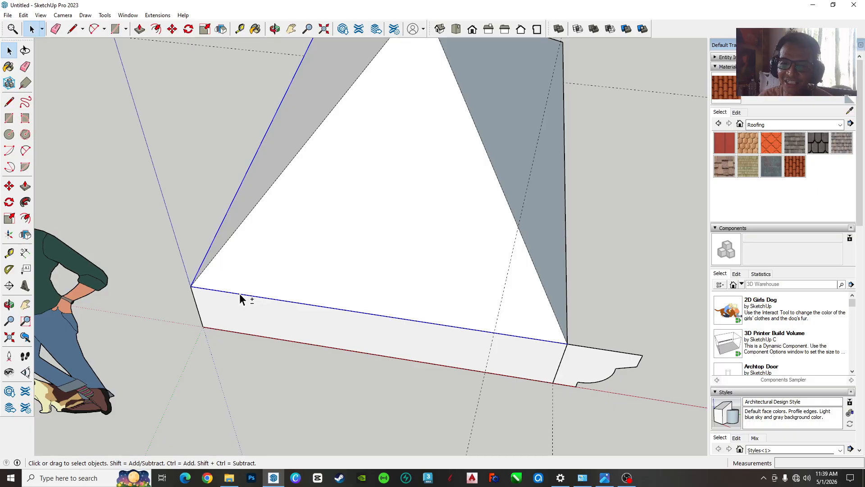
pyautogui.moveTo(469, 276); pyautogui.dragTo(571, 327, button='middle')
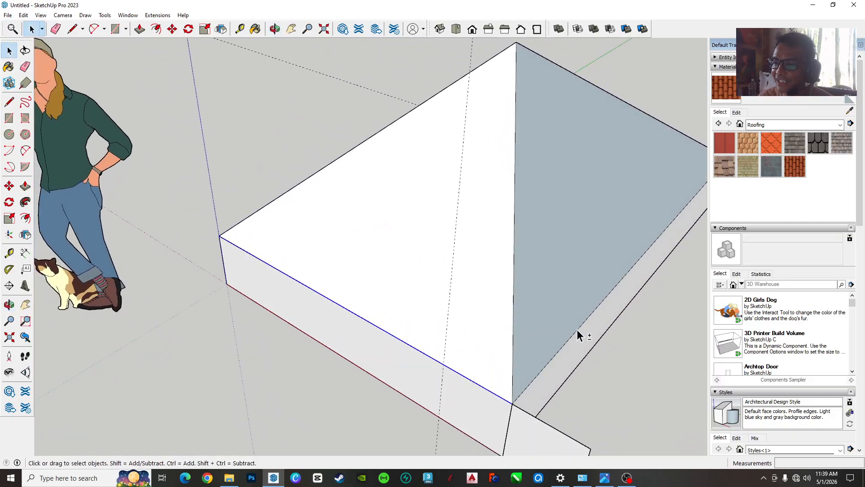
pyautogui.keyDown('shift'); pyautogui.tripleClick(576, 329); pyautogui.keyUp('shift')
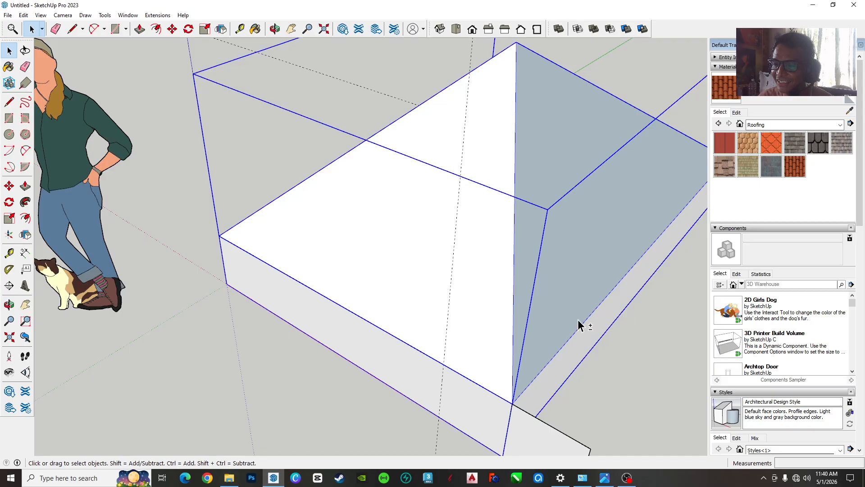
pyautogui.keyDown('shift'); pyautogui.click(577, 321); pyautogui.keyUp('shift')
pyautogui.keyDown('shift'); pyautogui.click(579, 327); pyautogui.keyUp('shift')
pyautogui.keyDown('shift'); pyautogui.click(585, 326); pyautogui.keyUp('shift')
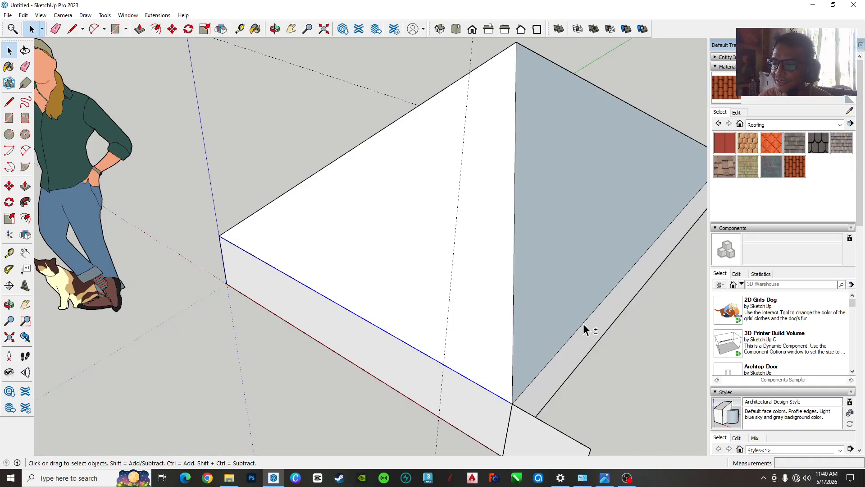
pyautogui.keyDown('shift'); pyautogui.click(583, 323); pyautogui.keyUp('shift')
pyautogui.click(623, 361)
pyautogui.moveTo(618, 334); pyautogui.dragTo(396, 303, button='middle')
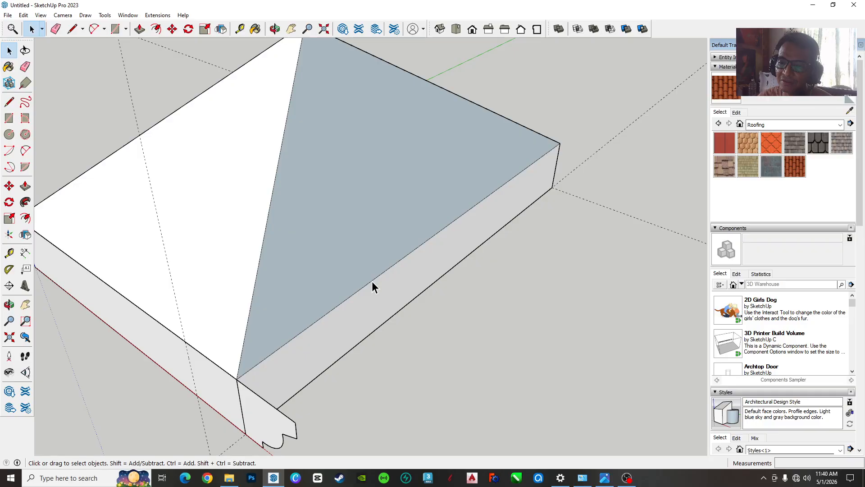
pyautogui.click(372, 282)
pyautogui.click(494, 319)
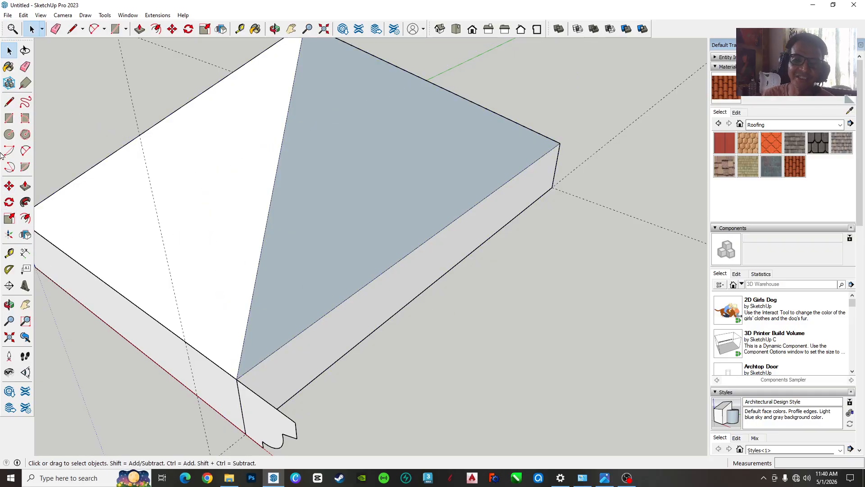
# - Draw a line along the slab's long top edge from the profile's corner to the far corner
pyautogui.click(9, 102)
pyautogui.click(237, 379)
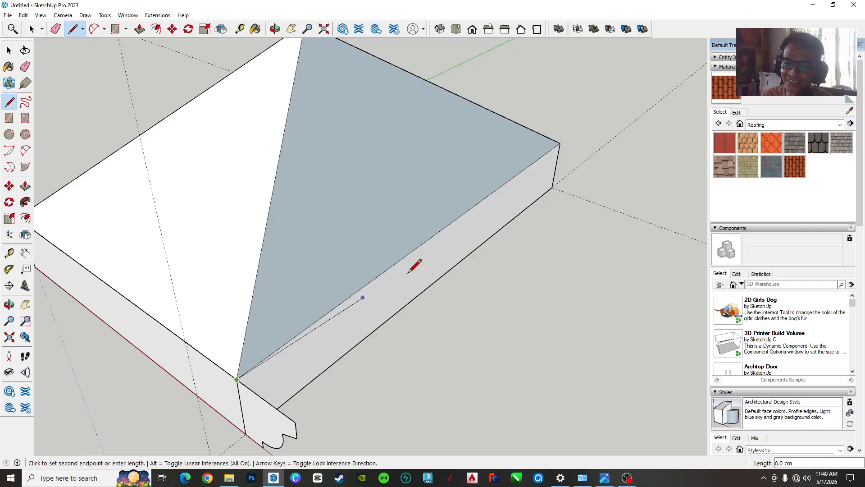
pyautogui.click(560, 143)
pyautogui.moveTo(562, 143); pyautogui.dragTo(350, 242, button='middle')
# - Select the top-edge lines along all four sides of the slab as the sweep path
pyautogui.click(9, 51)
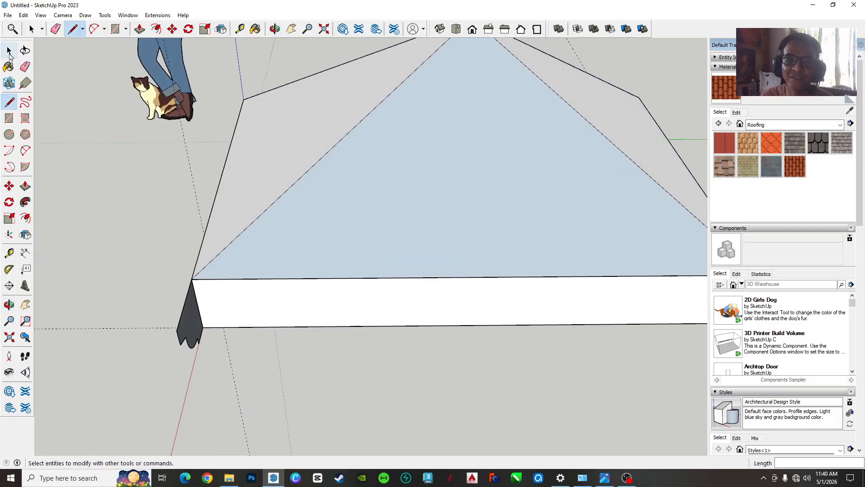
pyautogui.click(315, 278)
pyautogui.moveTo(371, 290); pyautogui.dragTo(431, 316, button='middle')
pyautogui.click(573, 249)
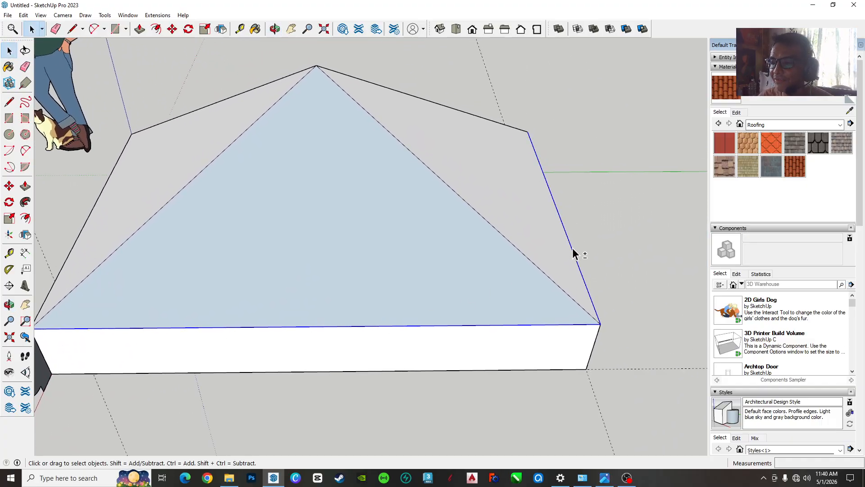
pyautogui.moveTo(148, 226); pyautogui.dragTo(235, 354, button='middle')
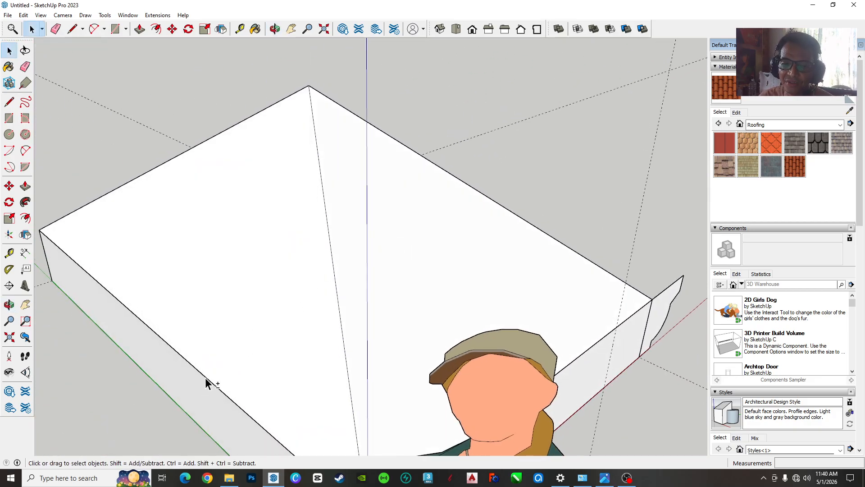
pyautogui.moveTo(425, 350); pyautogui.dragTo(245, 249, button='middle')
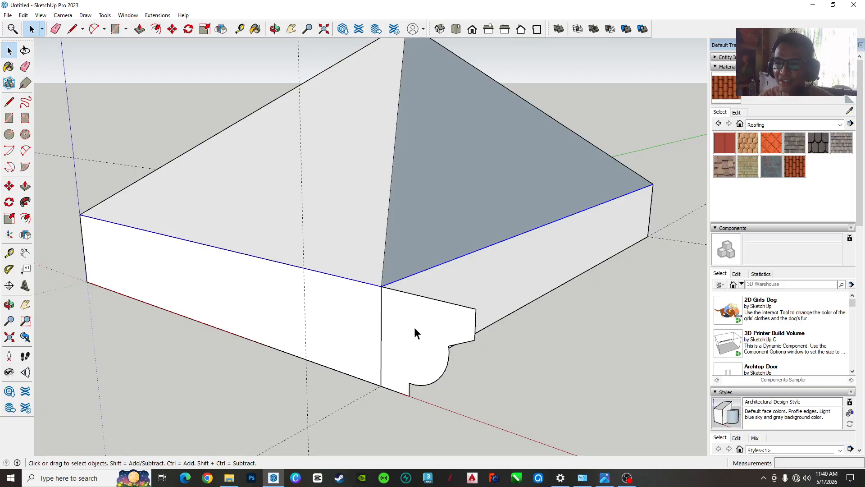
# - Sweep the moulding profile along the selected top edges around the whole slab with Follow Me
pyautogui.click(25, 201)
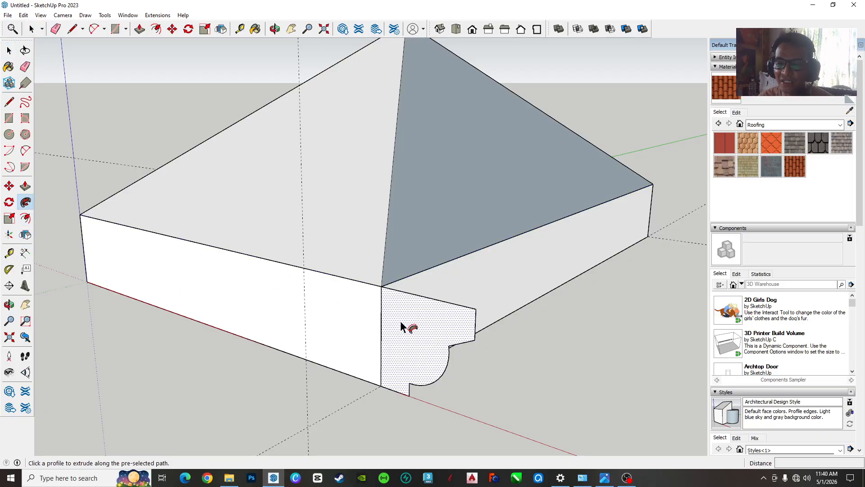
pyautogui.click(407, 326)
pyautogui.moveTo(456, 322); pyautogui.dragTo(321, 268, button='middle')
pyautogui.scroll(-3, 453, 323)
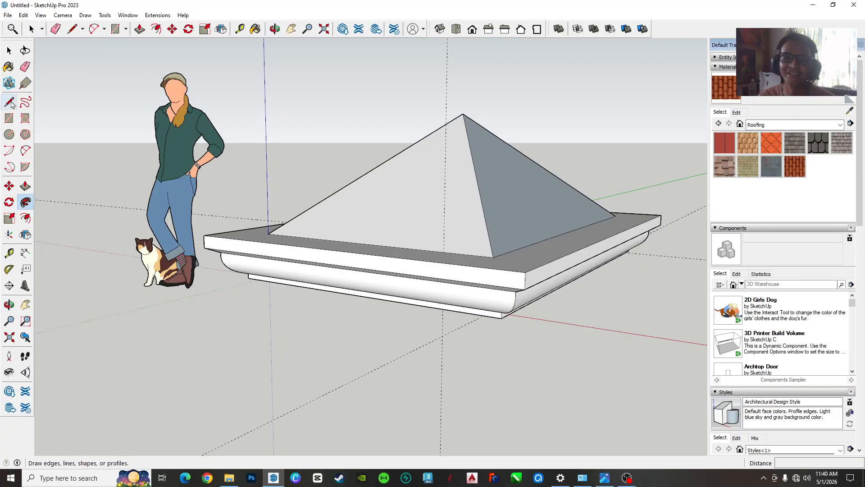
pyautogui.click(9, 51)
pyautogui.moveTo(334, 297); pyautogui.dragTo(239, 315, button='middle')
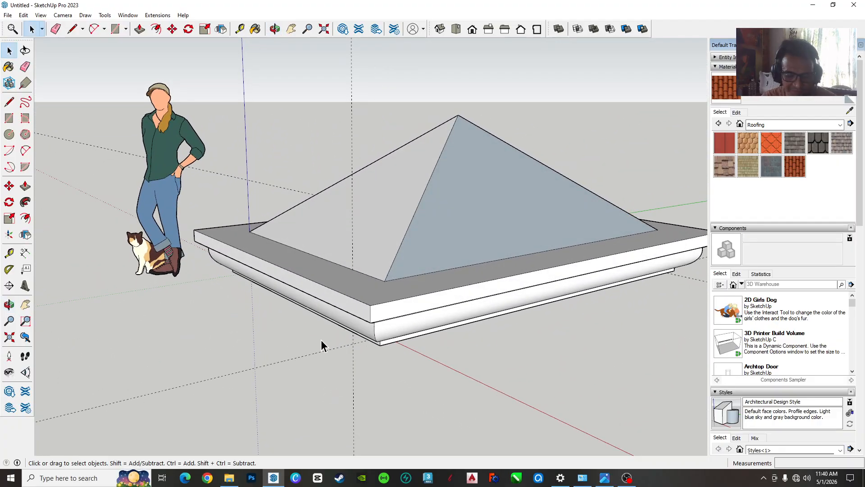
pyautogui.moveTo(474, 336); pyautogui.dragTo(347, 394, button='middle')
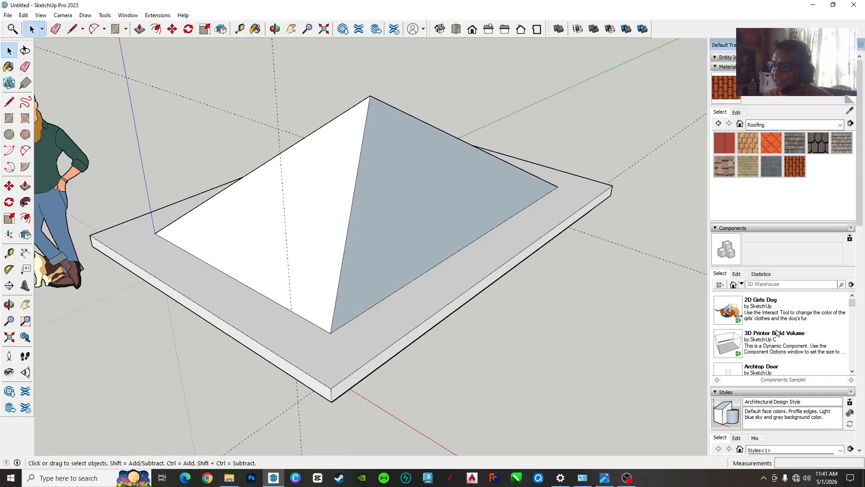
pyautogui.scroll(-3, 776, 333)
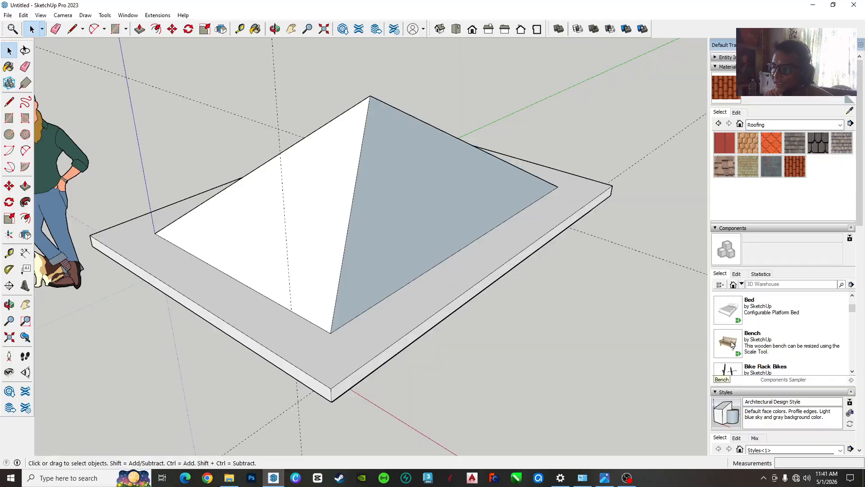
pyautogui.scroll(-5, 718, 339)
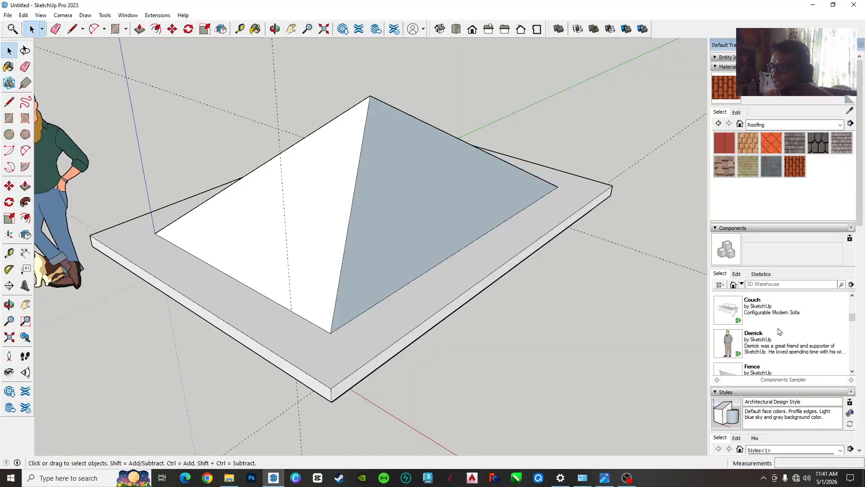
pyautogui.click(781, 340)
pyautogui.scroll(-6, 781, 339)
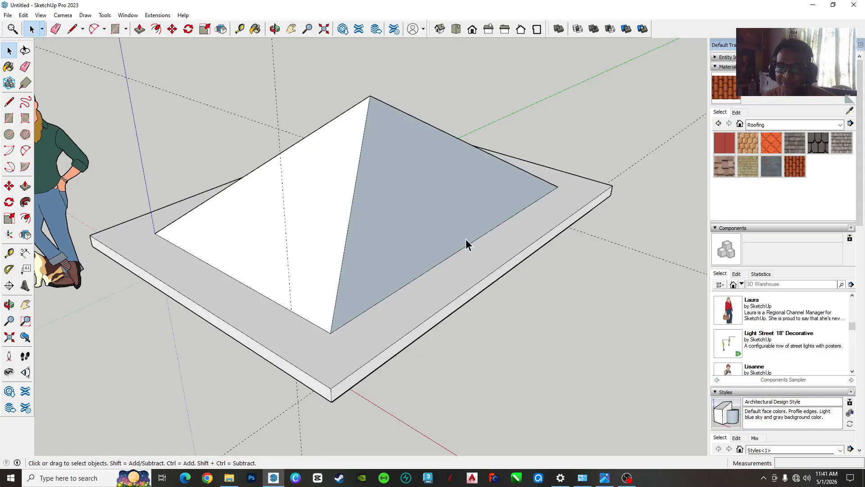
pyautogui.moveTo(523, 237); pyautogui.dragTo(626, 249, button='middle')
pyautogui.moveTo(600, 298); pyautogui.dragTo(582, 185, button='middle')
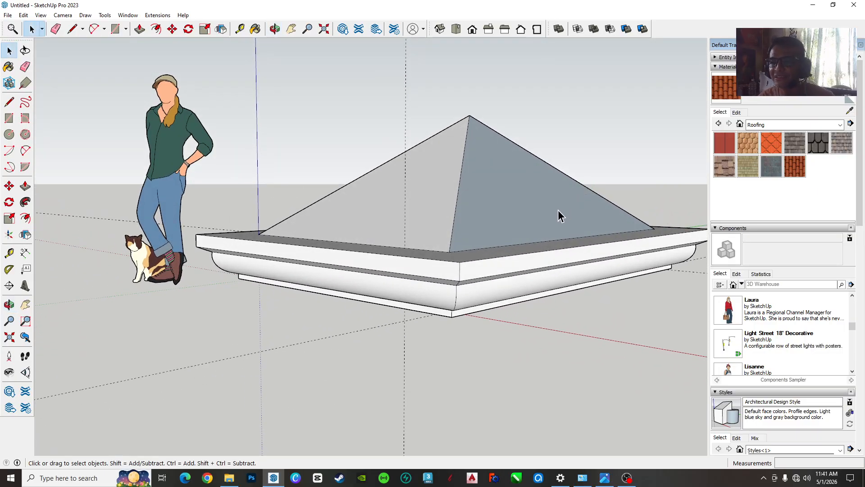
pyautogui.moveTo(500, 215); pyautogui.dragTo(465, 315, button='middle')
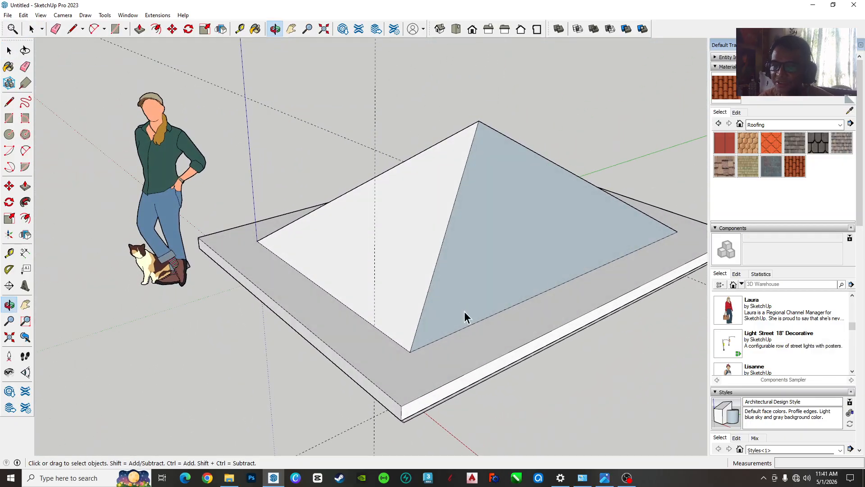
pyautogui.moveTo(348, 203); pyautogui.dragTo(556, 245, button='middle')
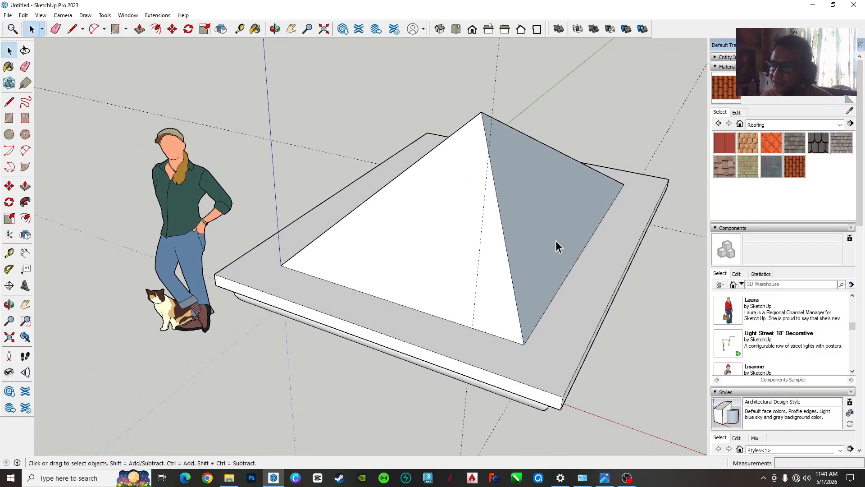
# - Close the Default Tray to enlarge the modelling area around the finished pyramid roof
pyautogui.click(861, 46)
pyautogui.moveTo(780, 110); pyautogui.dragTo(636, 204, button='middle')
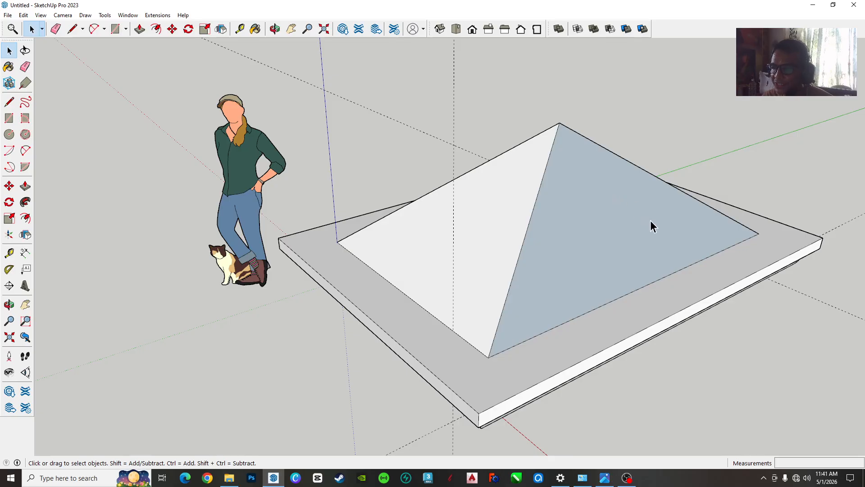
pyautogui.keyDown('shift'); pyautogui.moveTo(667, 230); pyautogui.dragTo(560, 200, button='middle'); pyautogui.keyUp('shift')
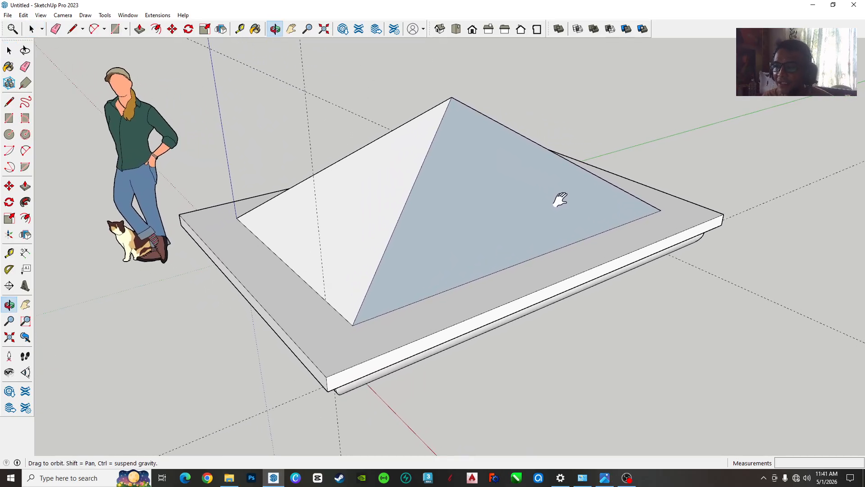
pyautogui.moveTo(495, 214); pyautogui.dragTo(528, 215, button='middle')
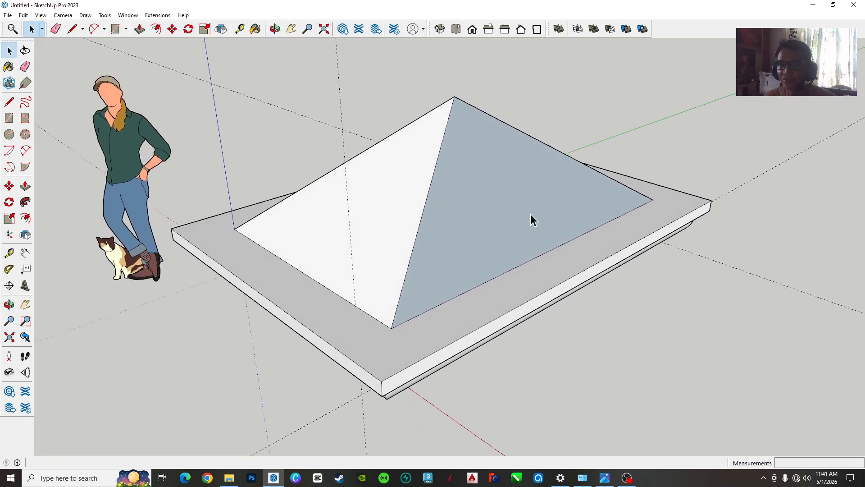